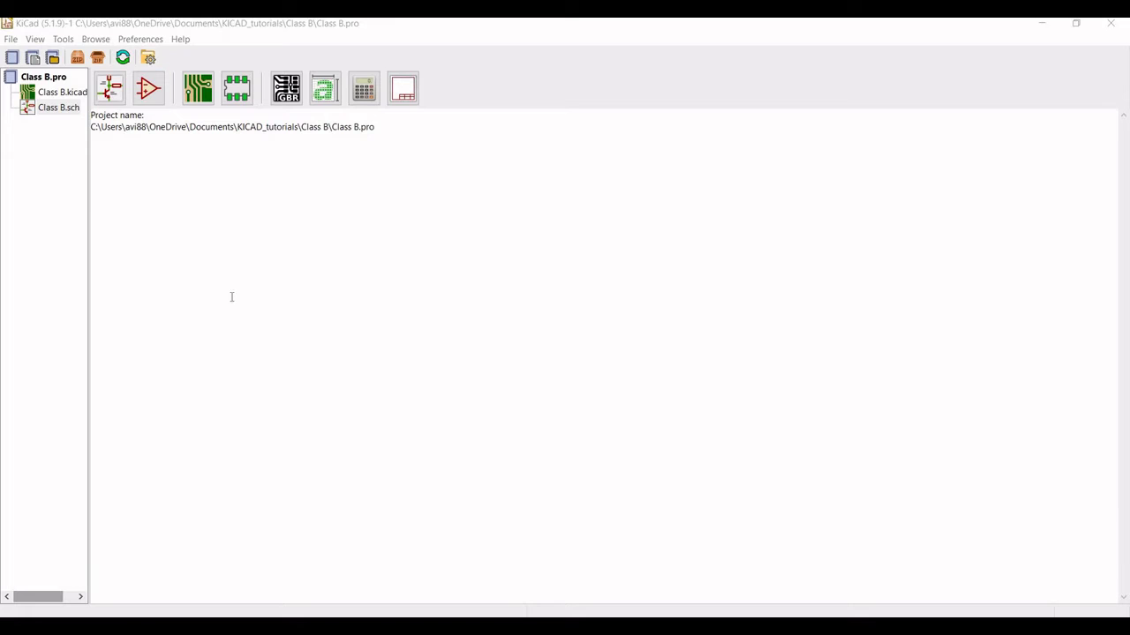
- Open the Class B.sch schematic and place a 2N3904 NPN transistor near the middle of the sheet
double_click(51, 115)
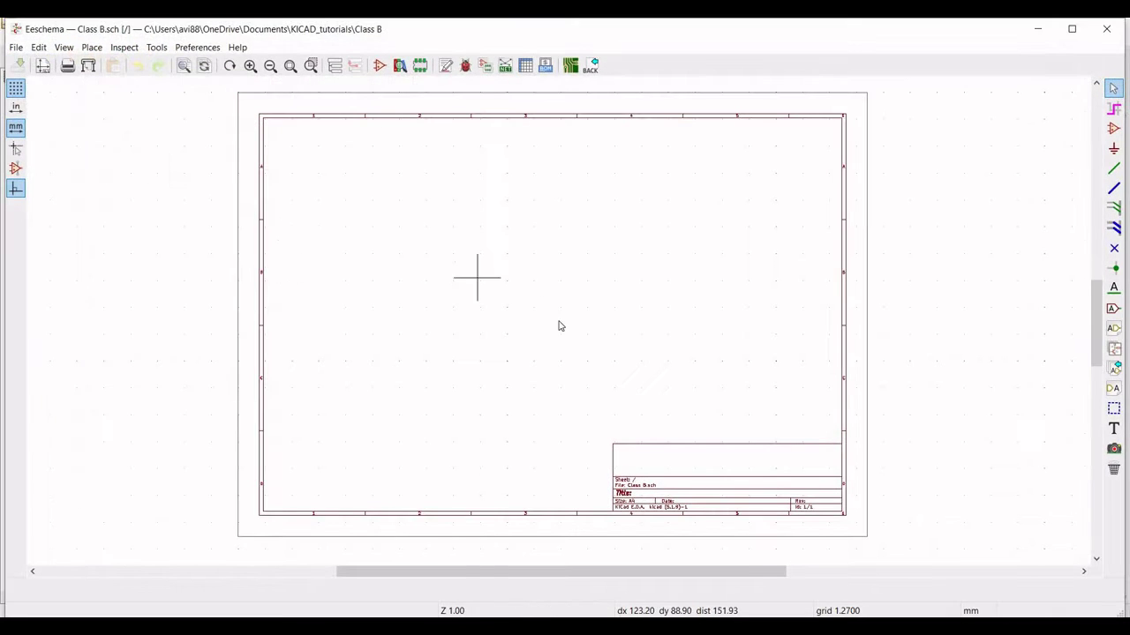
scroll(557, 323, up, 1)
scroll(558, 324, up, 4)
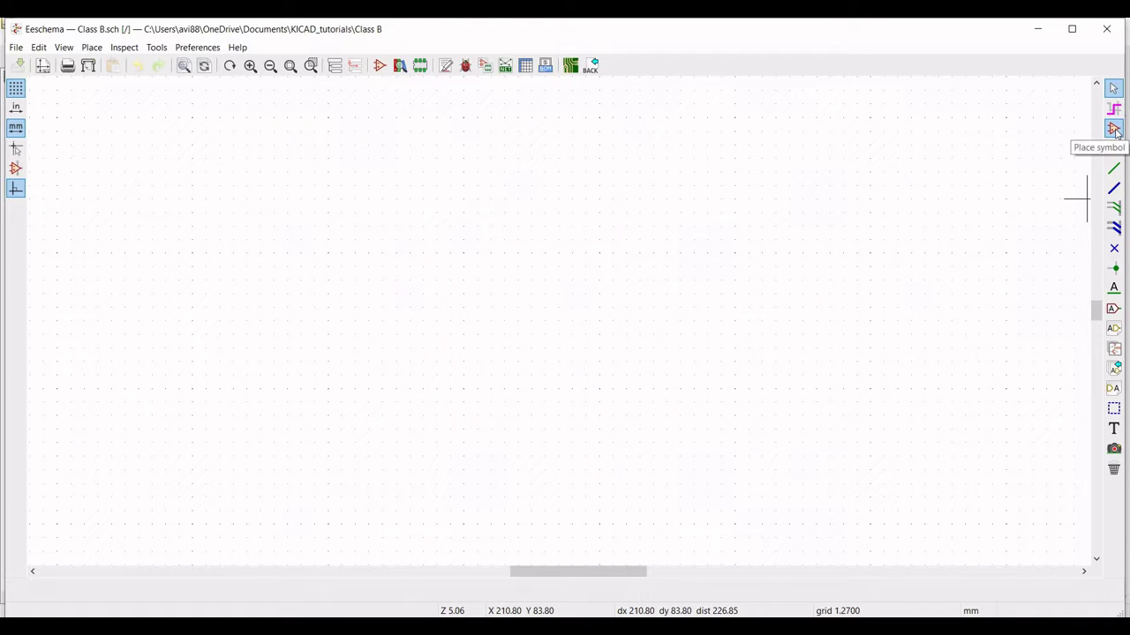
click(1113, 130)
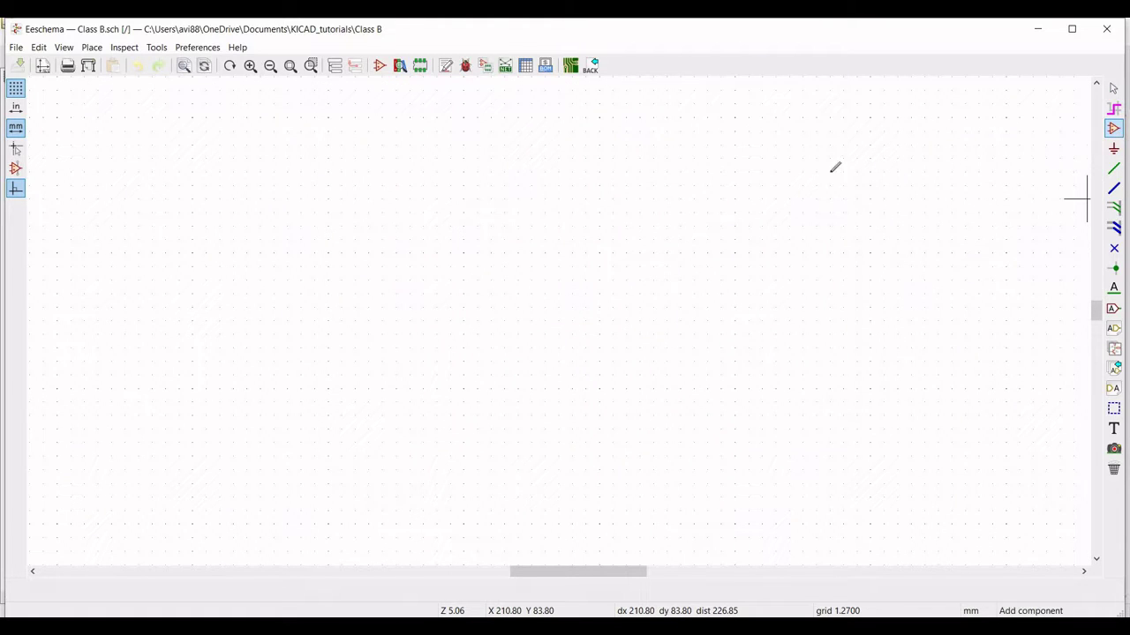
click(612, 219)
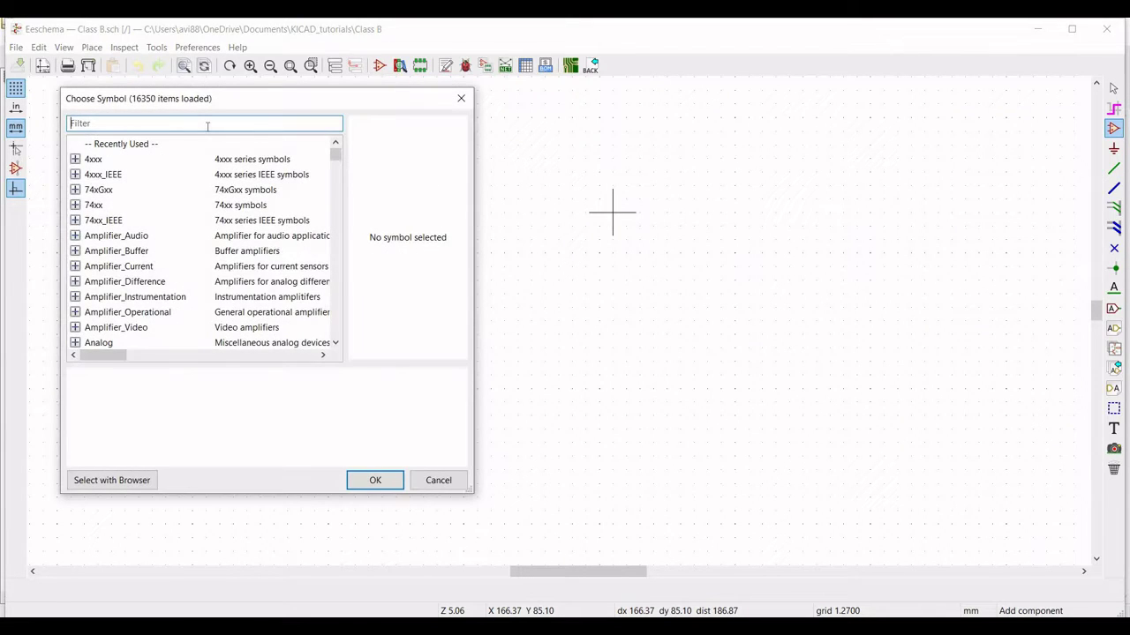
text(2n)
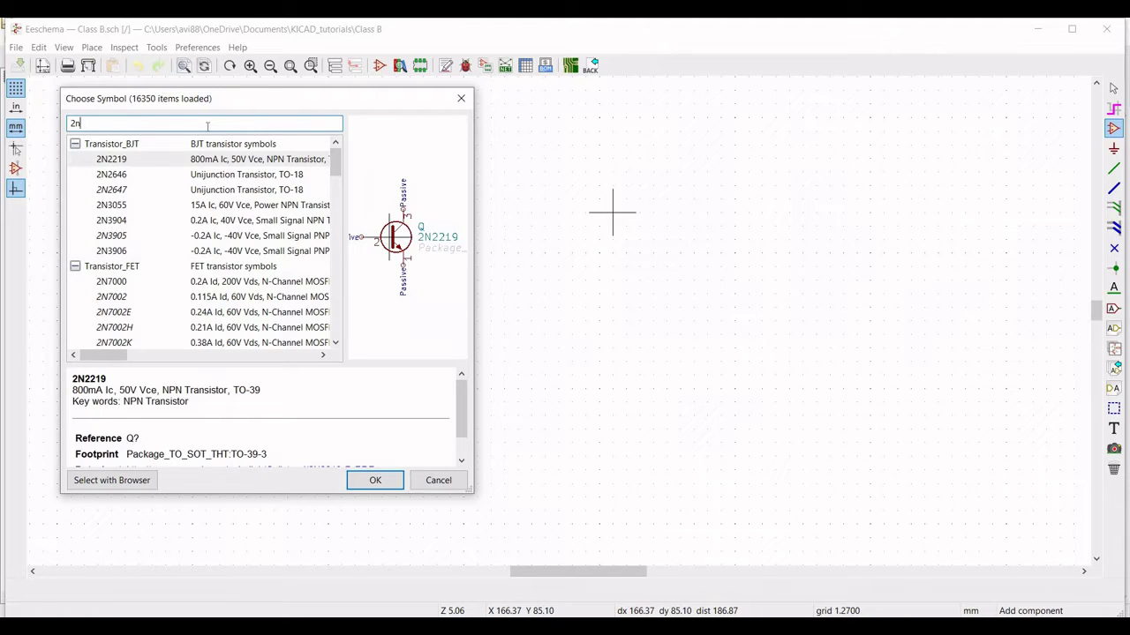
text(390)
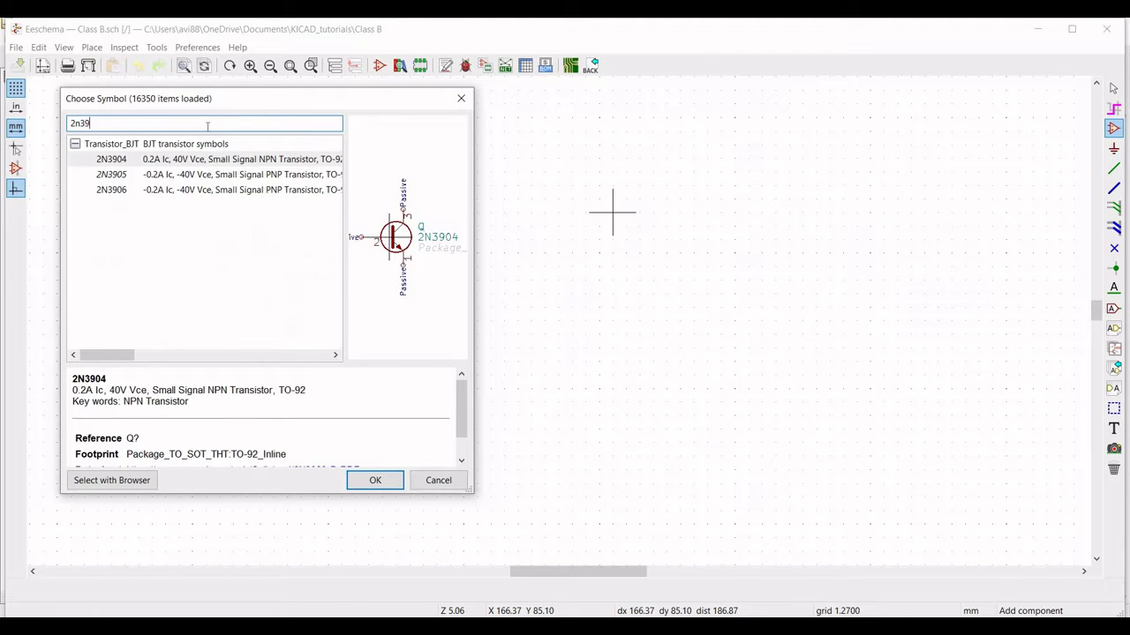
click(187, 162)
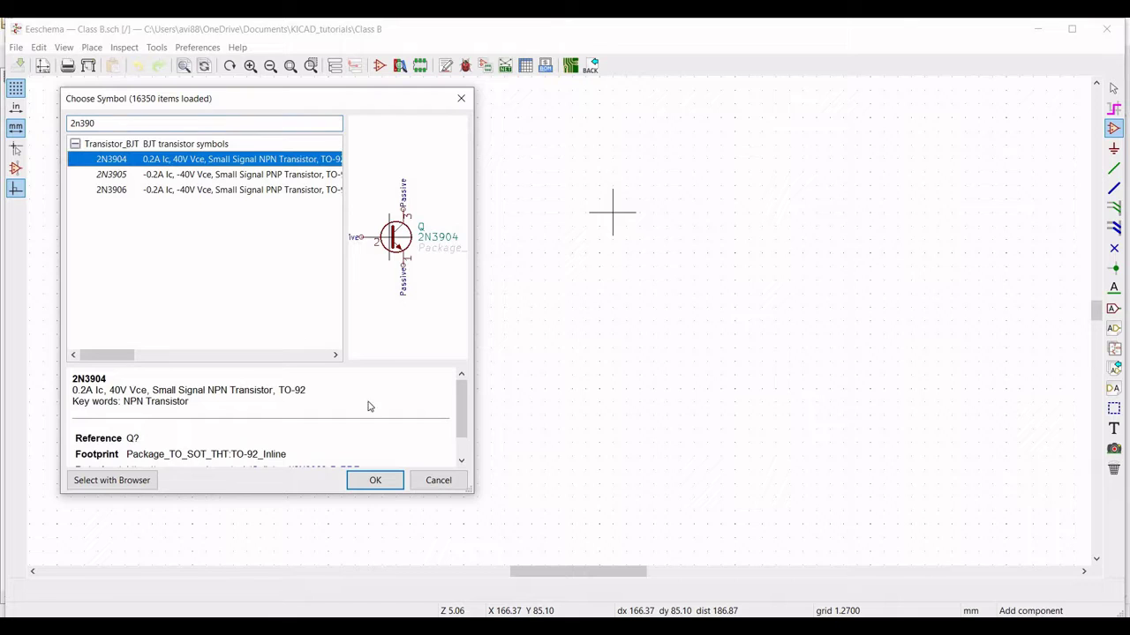
key(Return)
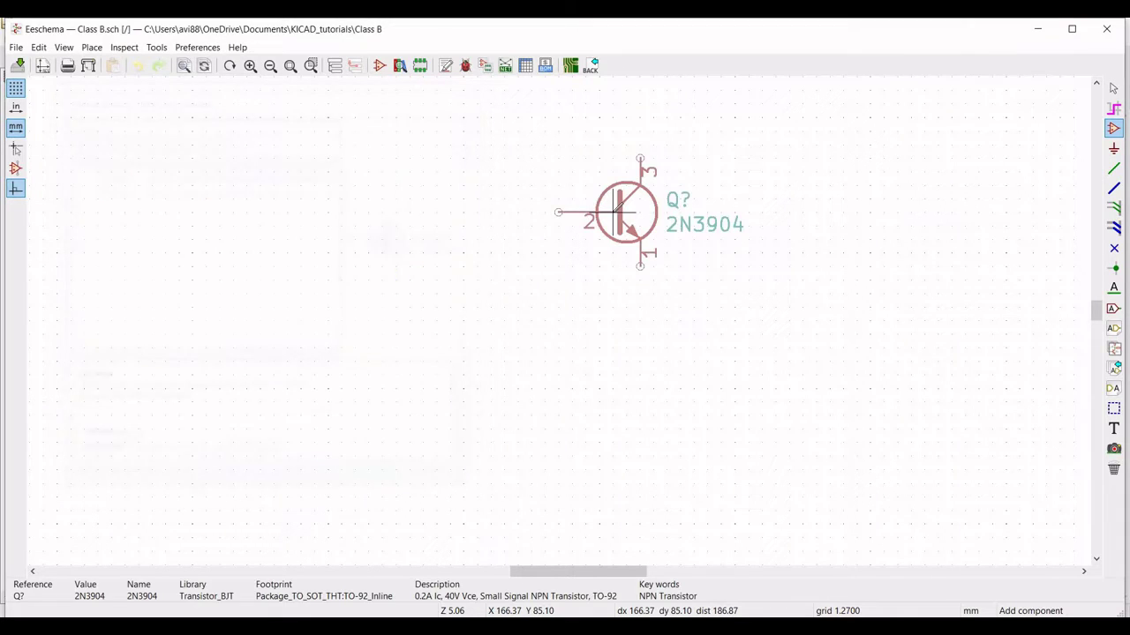
click(611, 213)
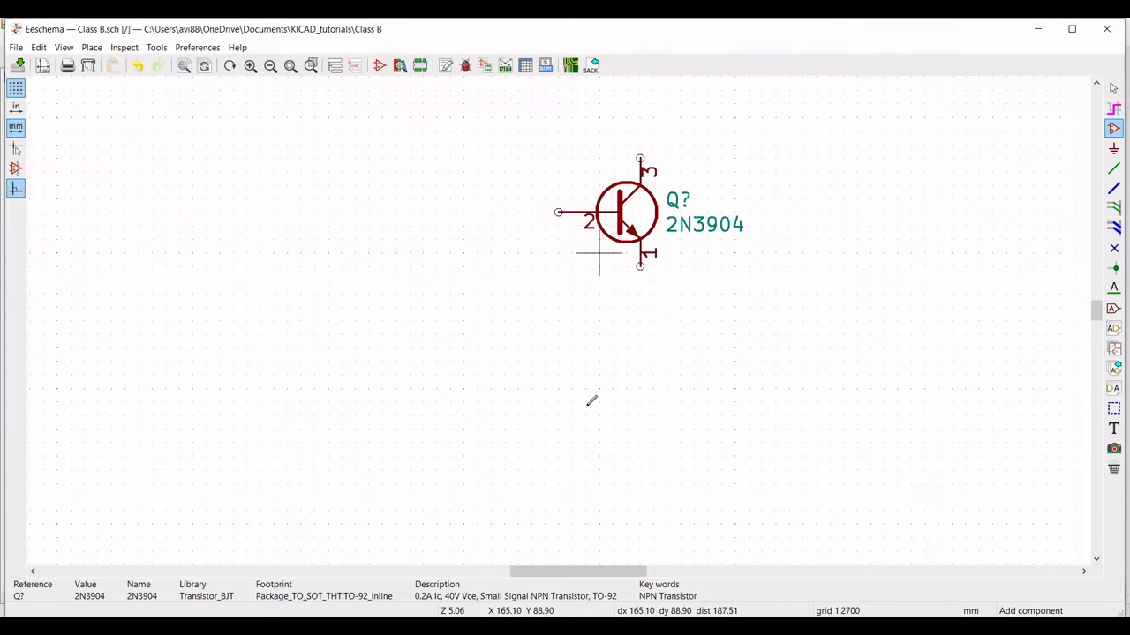
- Place a 2N3906 PNP transistor about 25 mm directly below the 2N3904
click(653, 469)
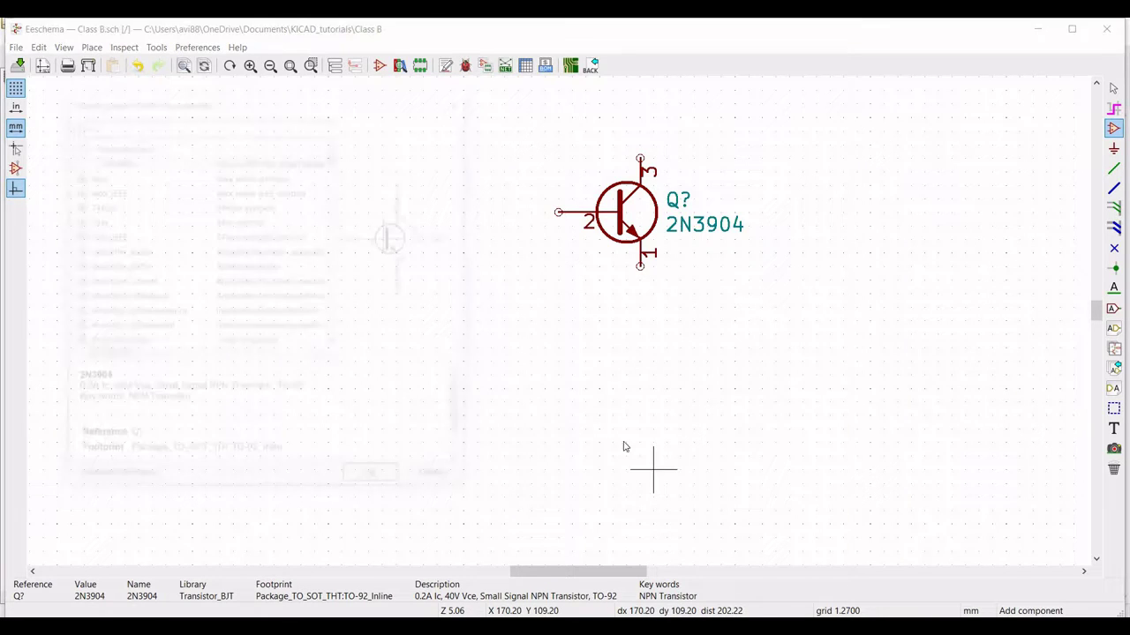
text(2n)
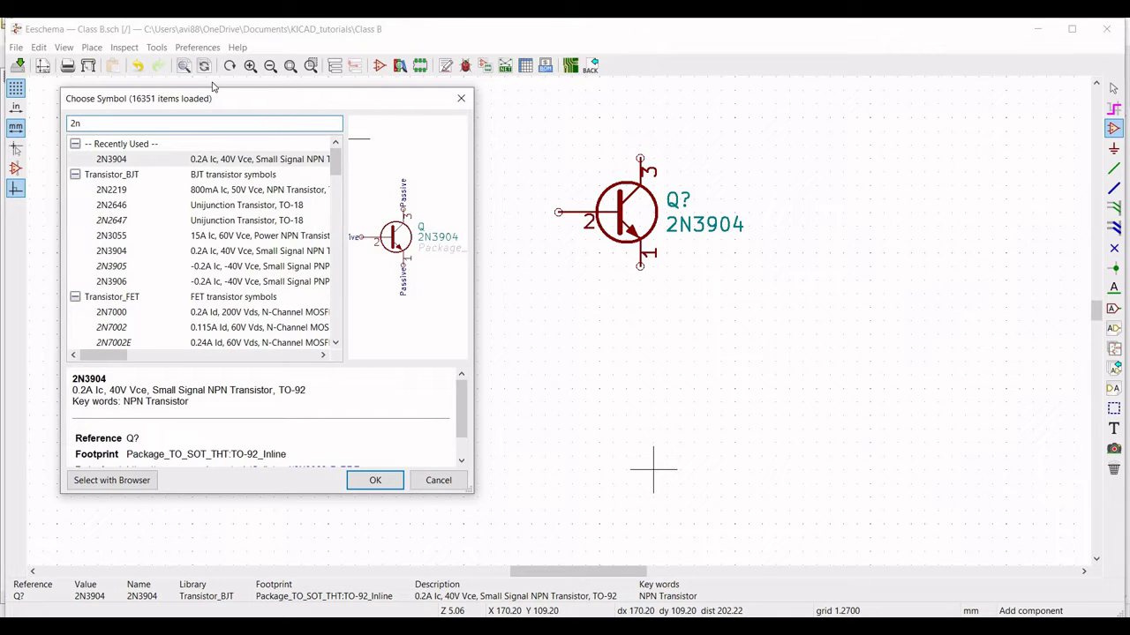
text(3906)
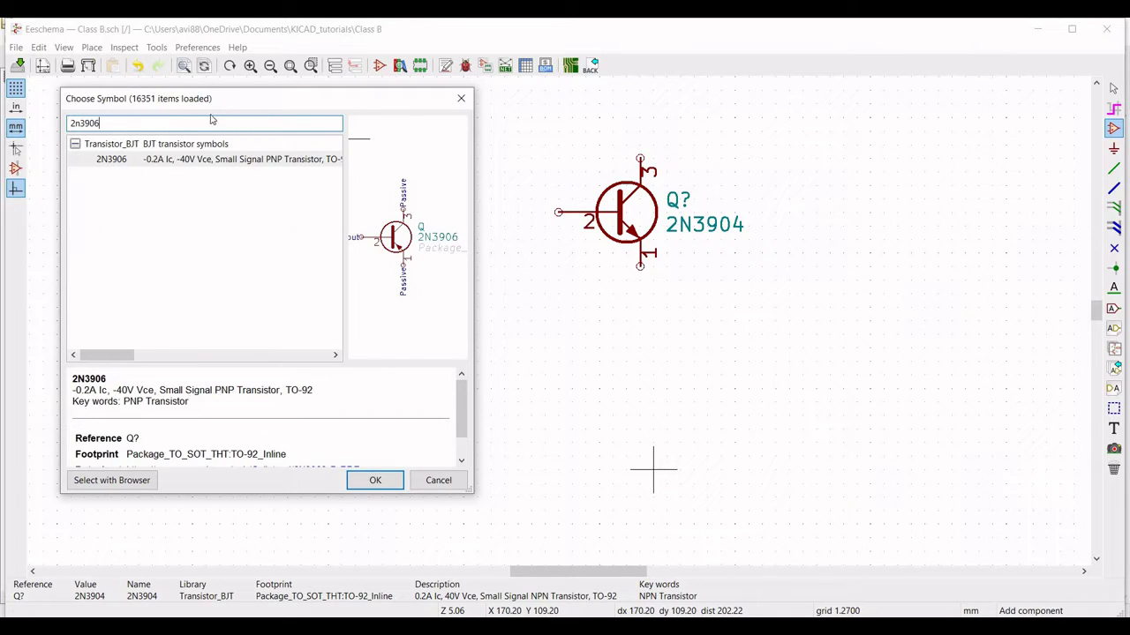
key(Tab)
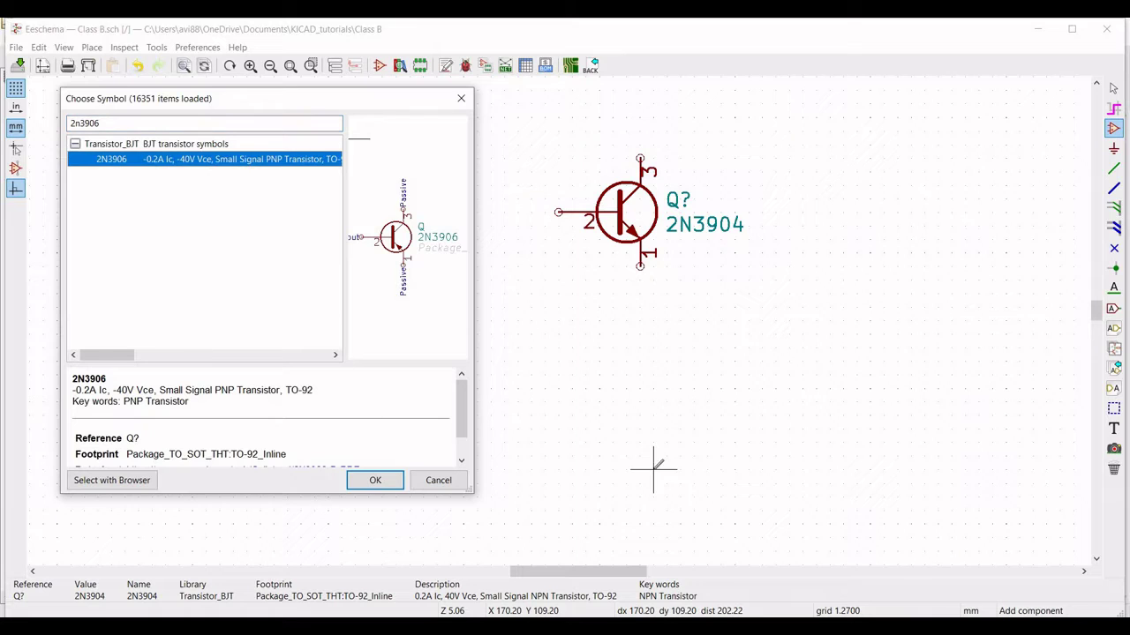
click(375, 480)
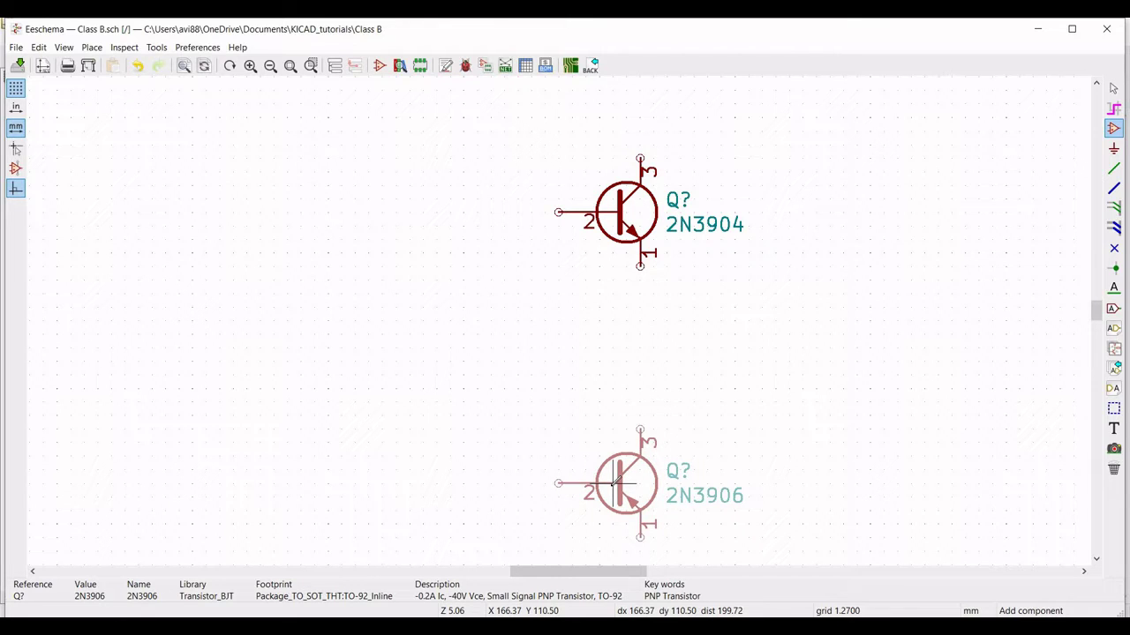
click(616, 481)
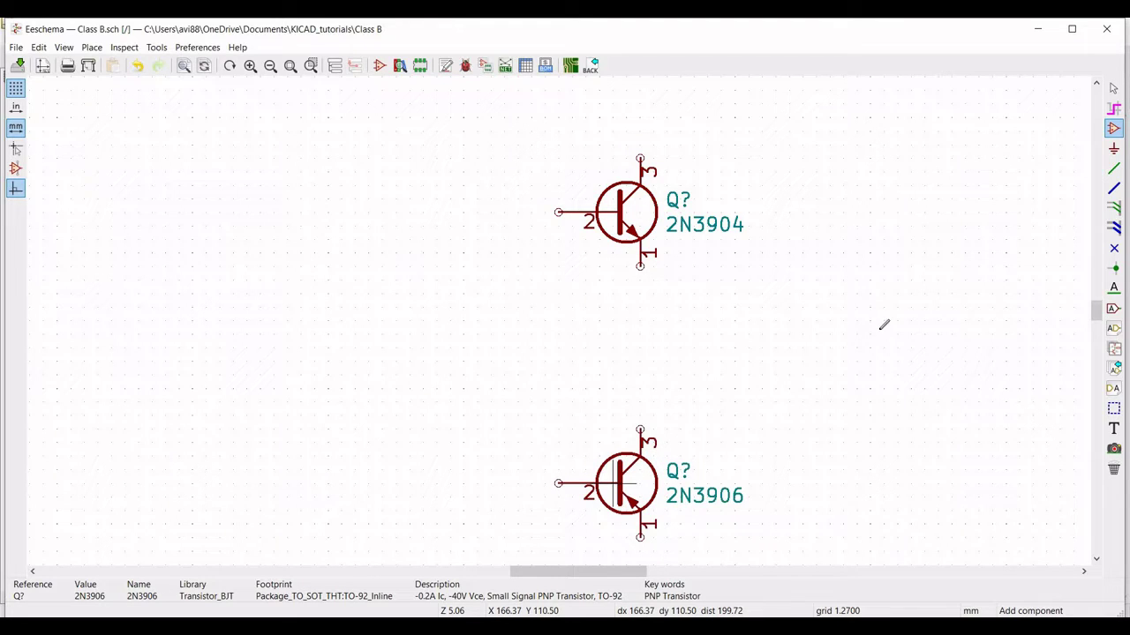
- Place a 1N4001 diode, rotated vertically with its cathode facing down, to the left of the 2N3904 transistor
click(271, 67)
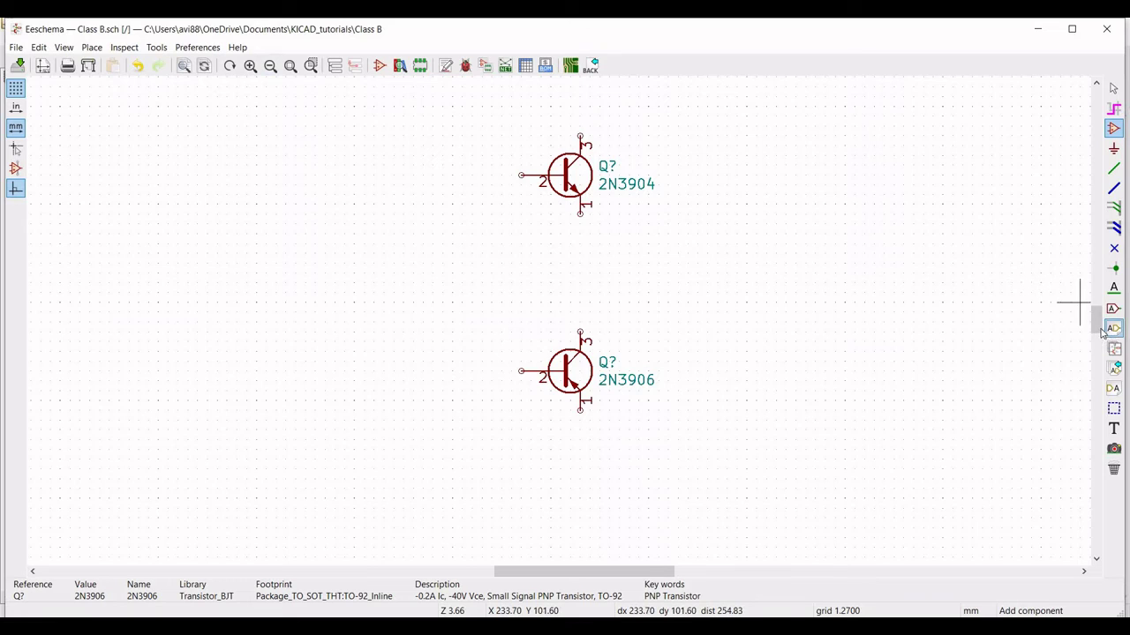
drag(1101, 328, 1097, 314)
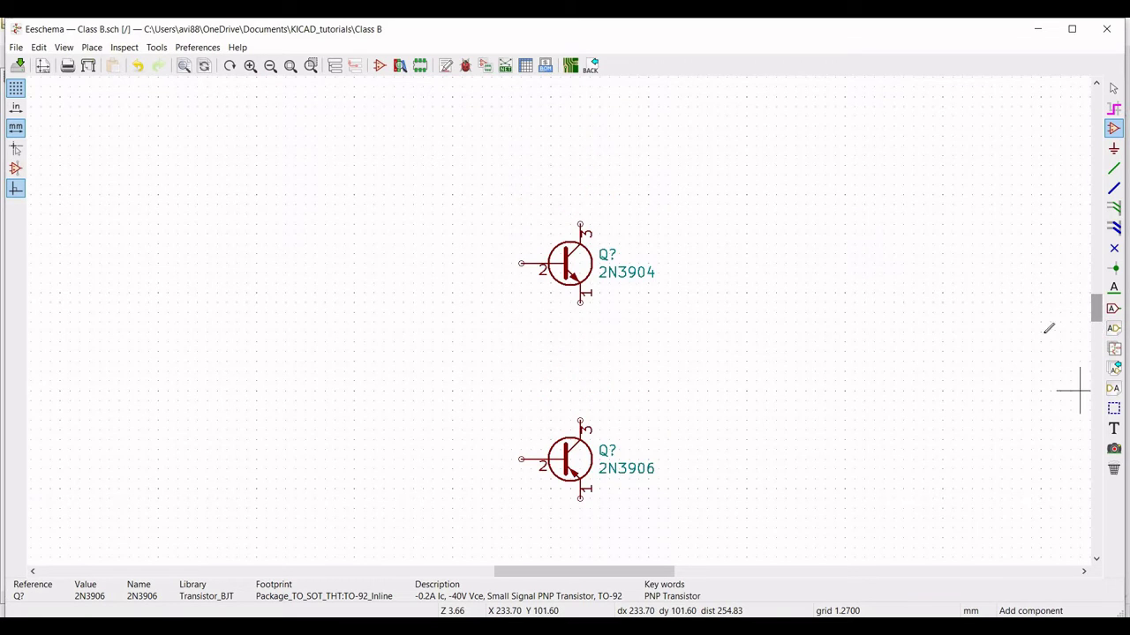
click(345, 272)
click(128, 128)
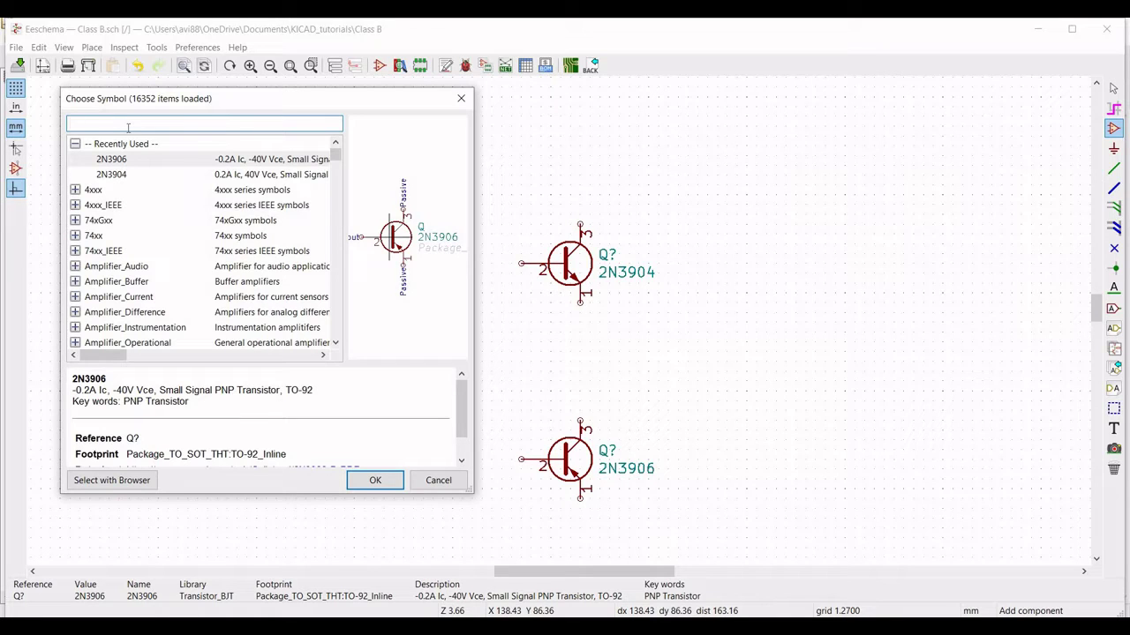
text(1N)
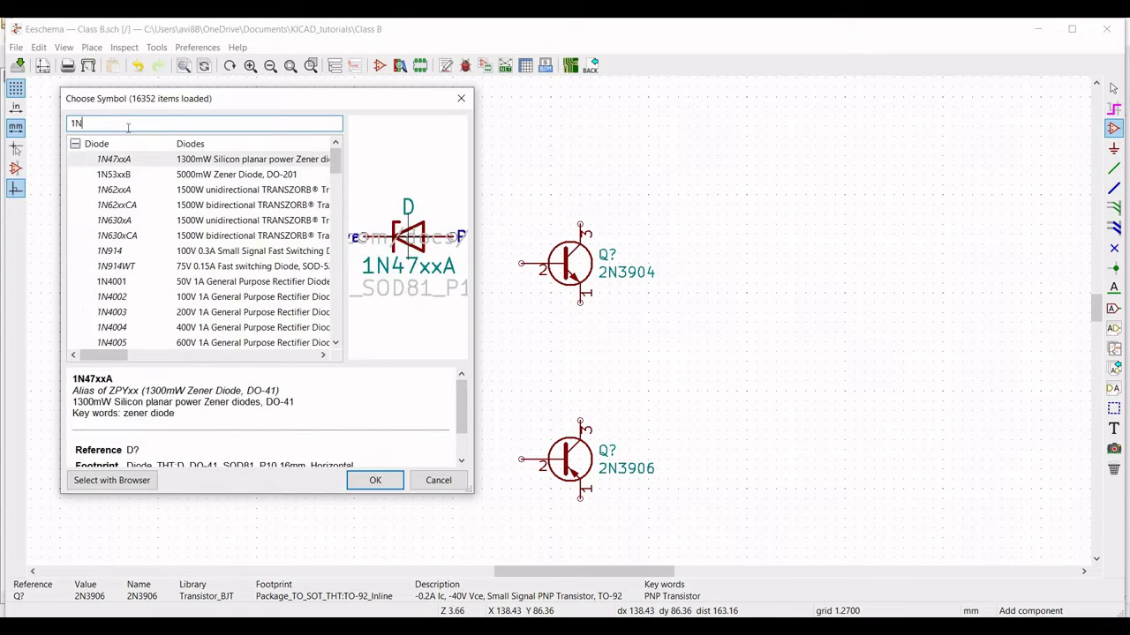
text(4001)
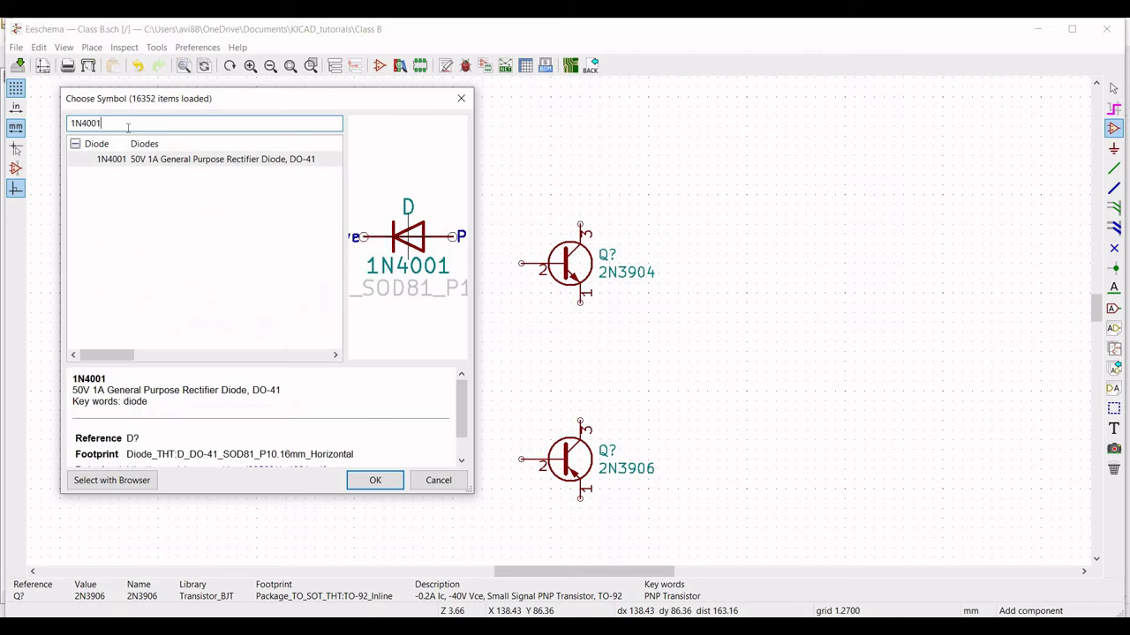
click(162, 160)
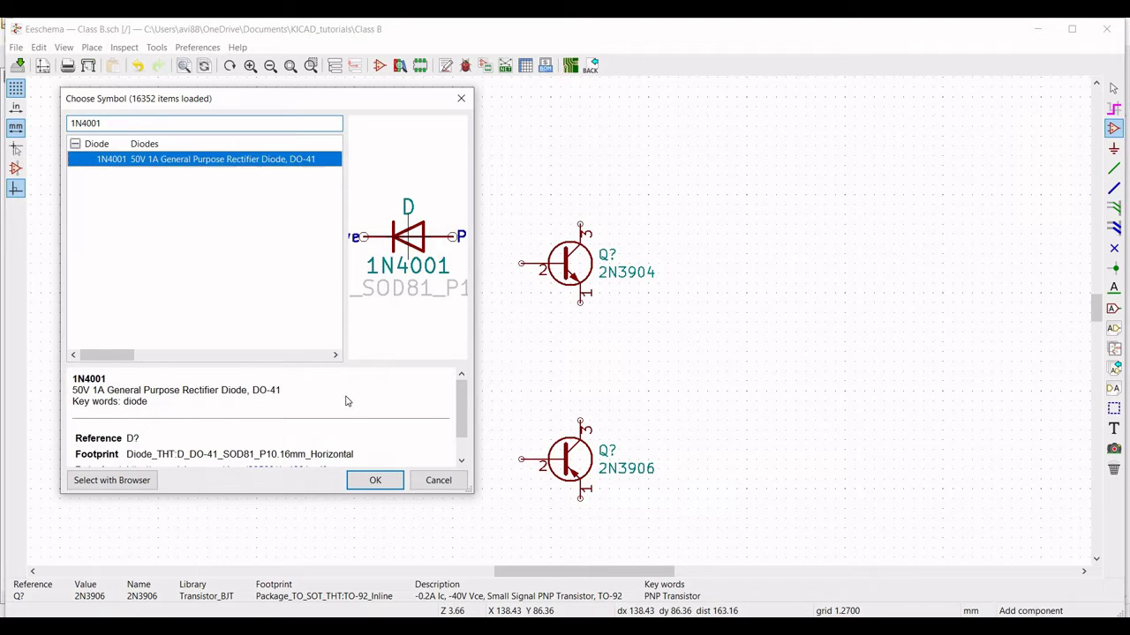
click(375, 482)
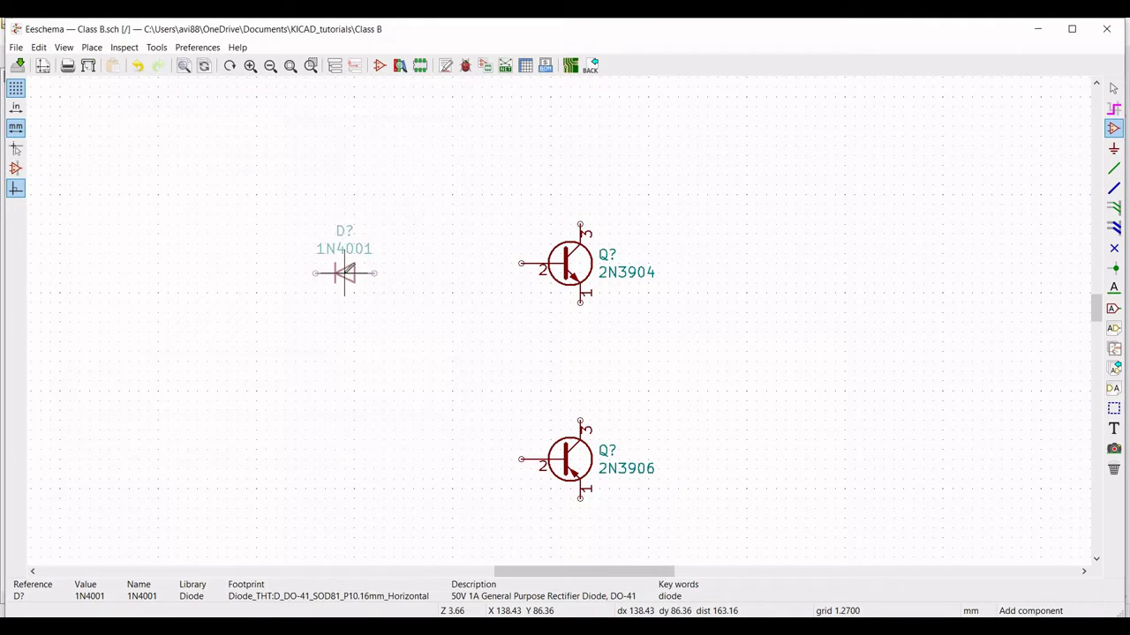
key(r)
key(r)
key(r)
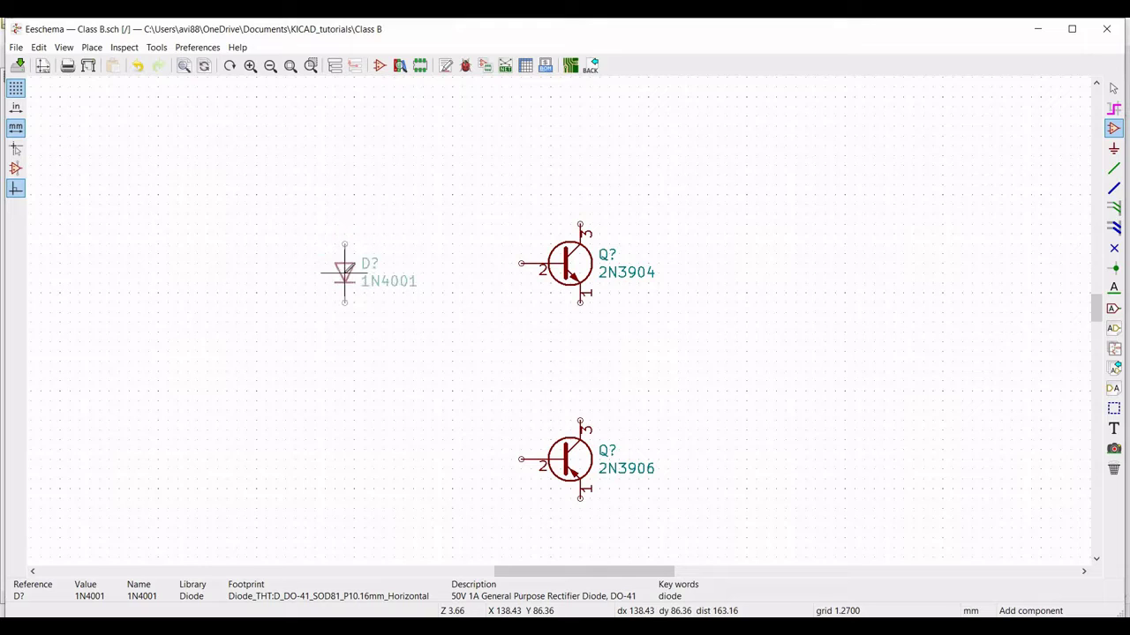
click(344, 273)
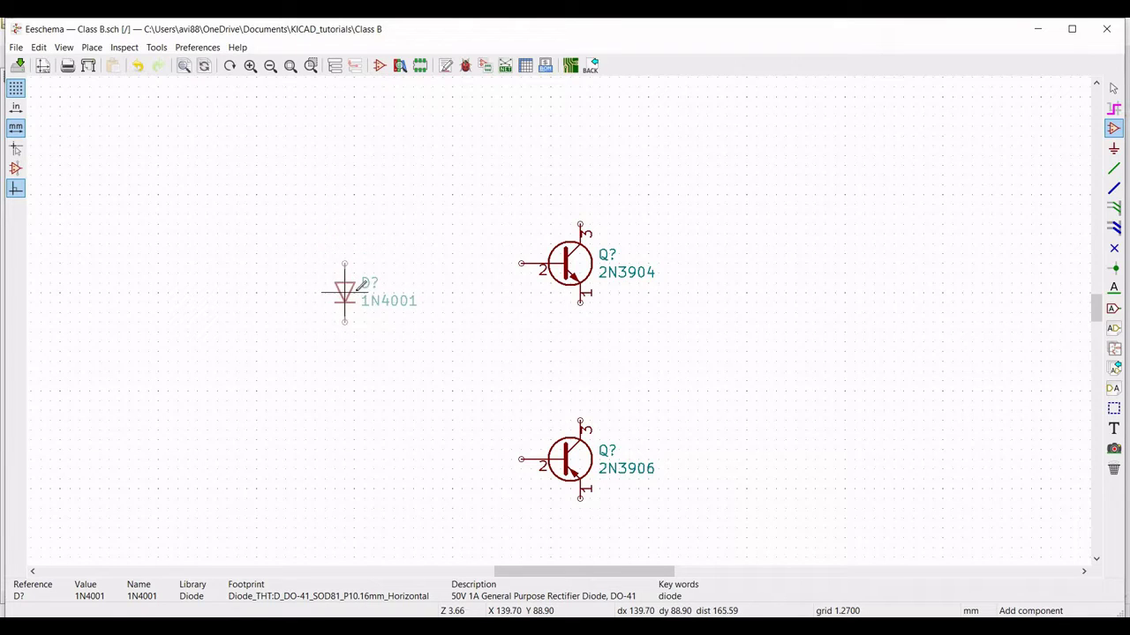
click(354, 293)
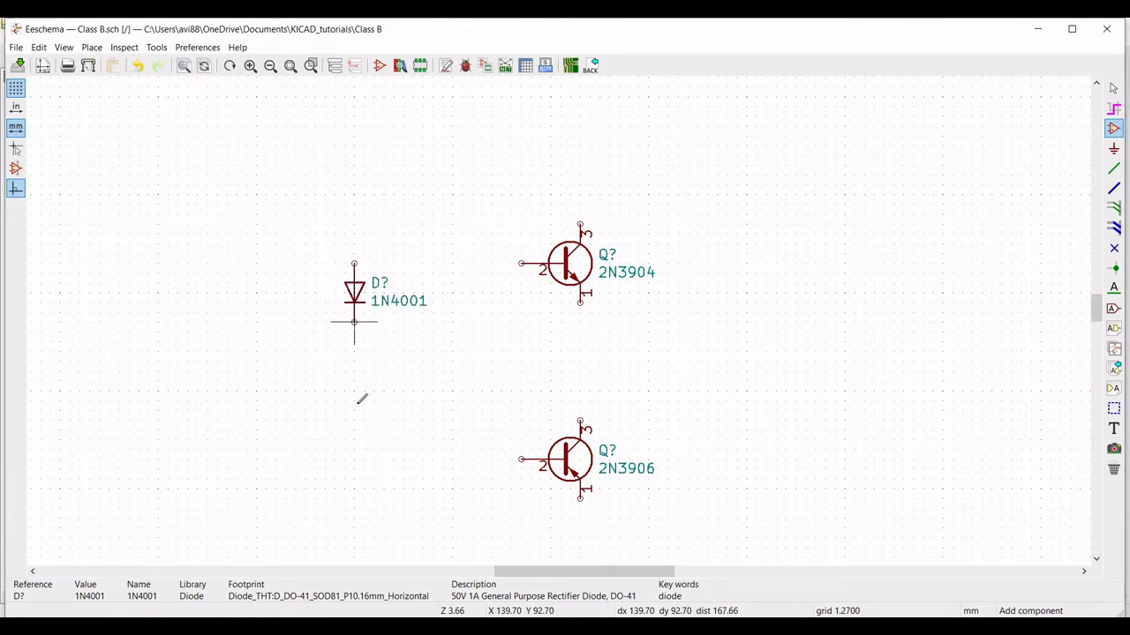
- Place a second 1N4001 diode, also vertical with its cathode down, about 18 mm directly below the first diode
click(354, 429)
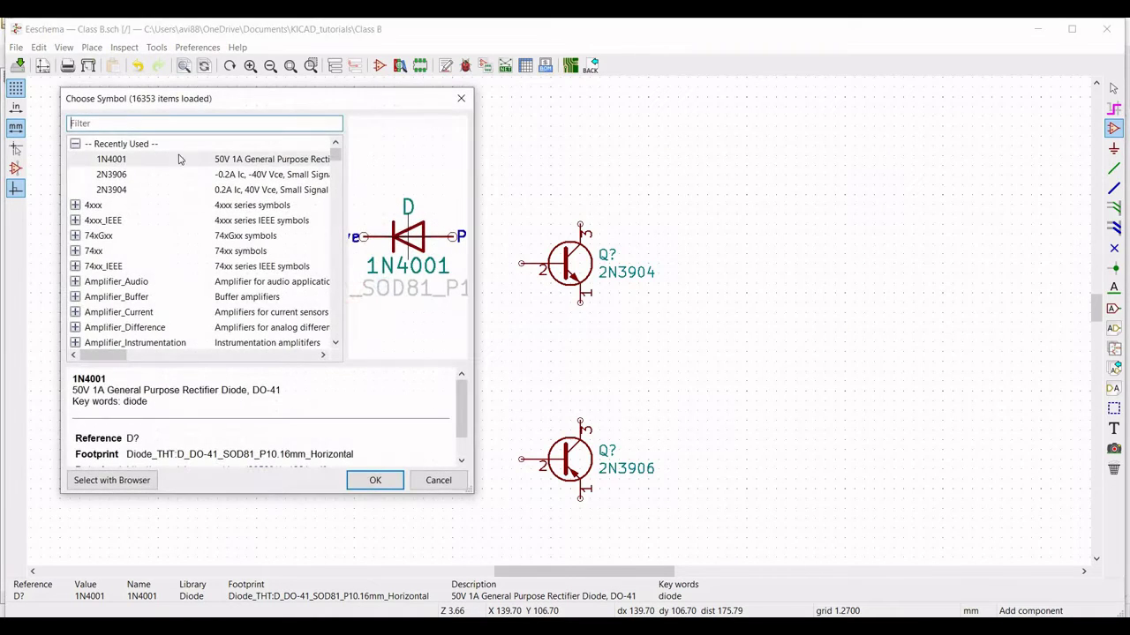
click(174, 159)
click(355, 482)
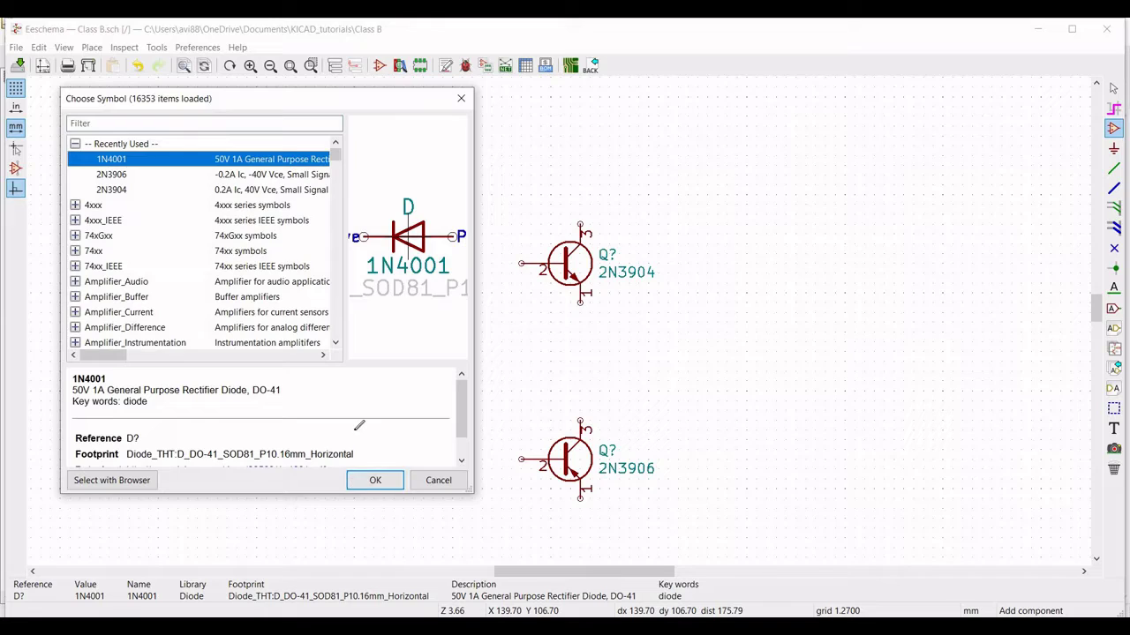
key(r)
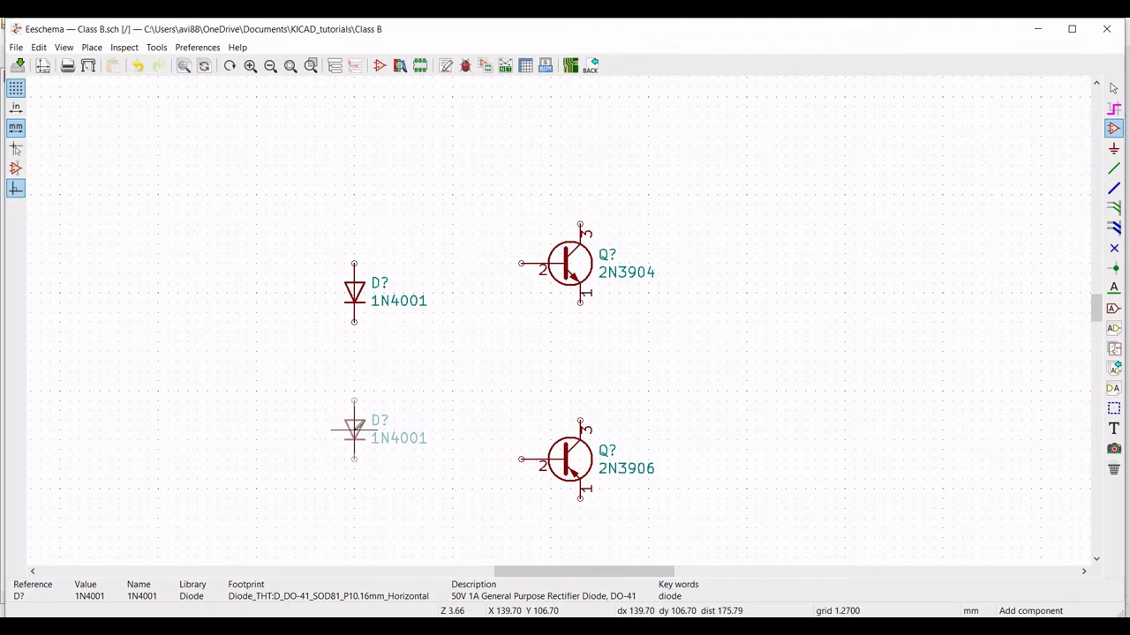
click(354, 430)
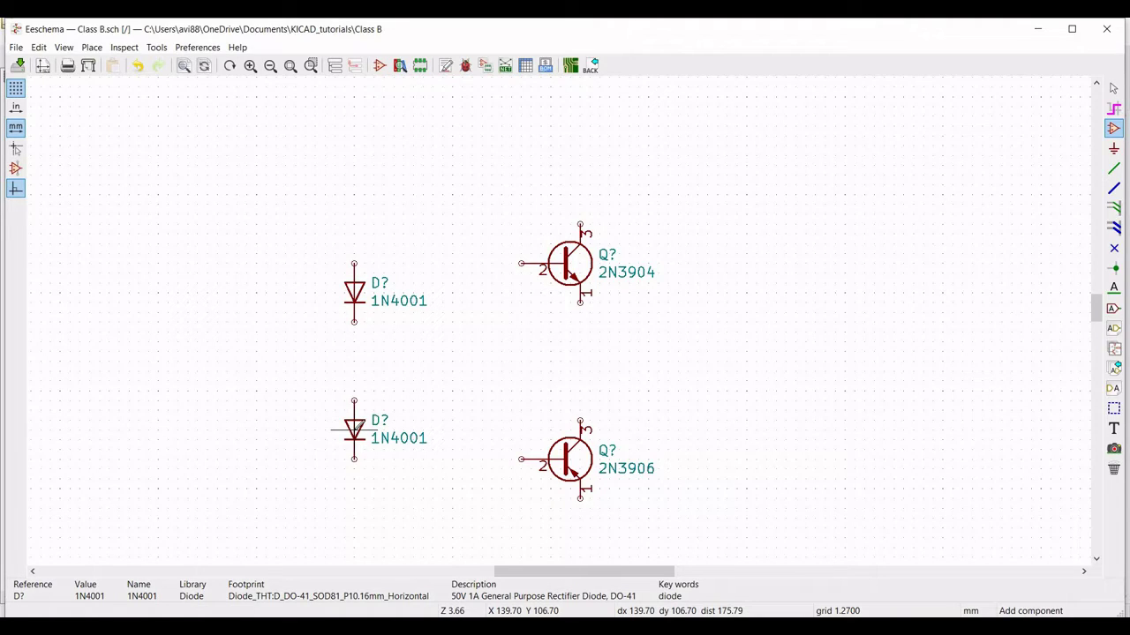
- Place a vertical resistor R from the pspice library directly above the upper 1N4001 diode
click(354, 185)
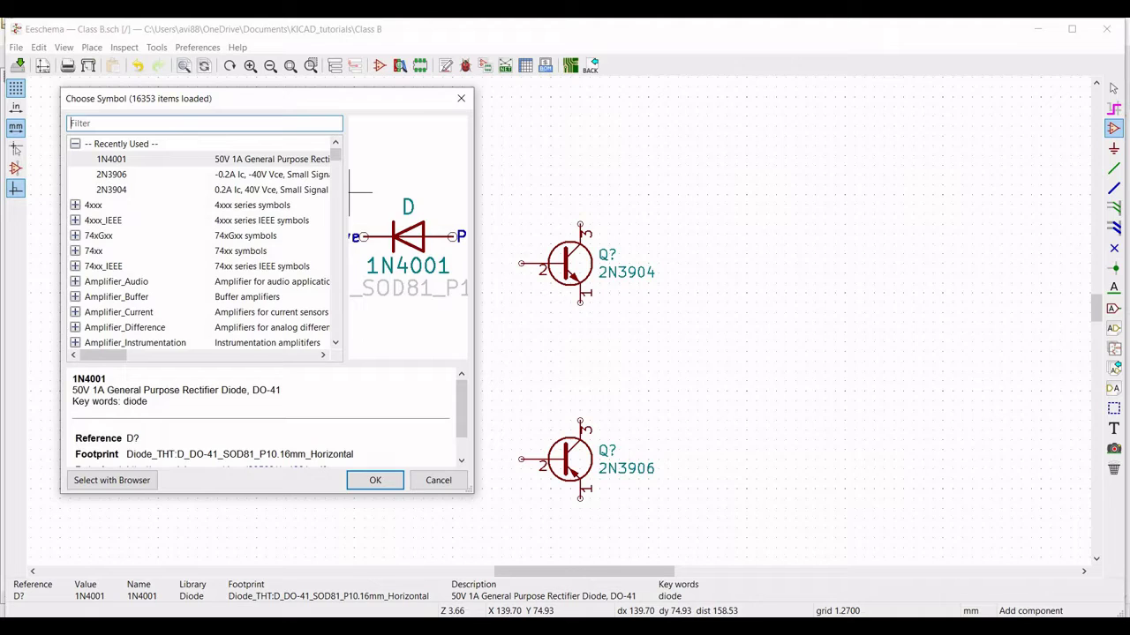
text(pspice)
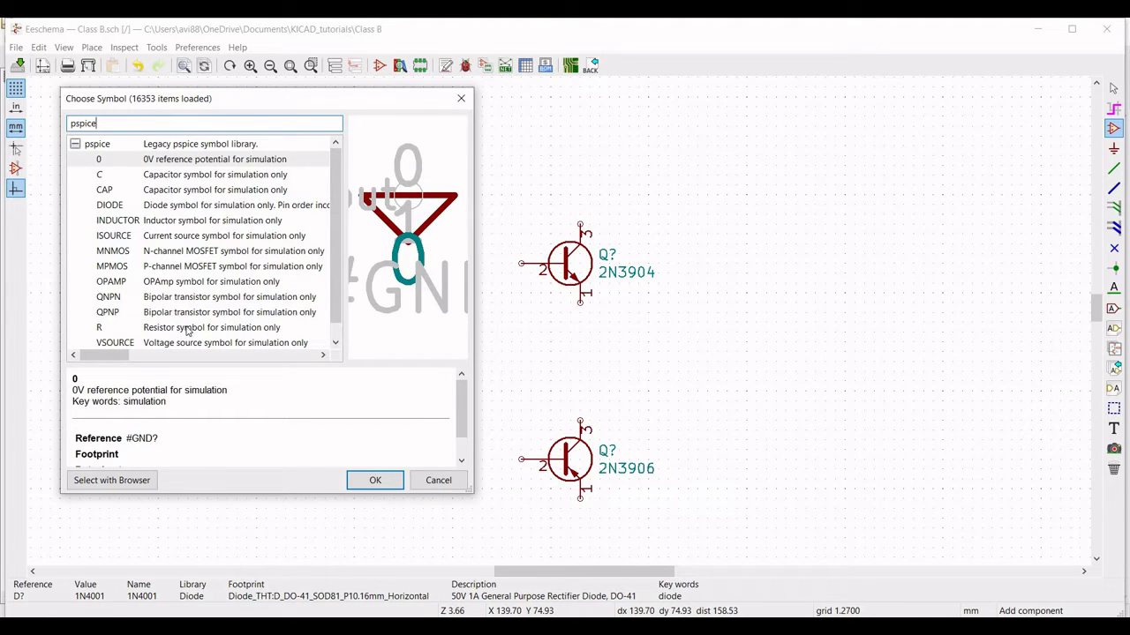
click(187, 328)
key(Return)
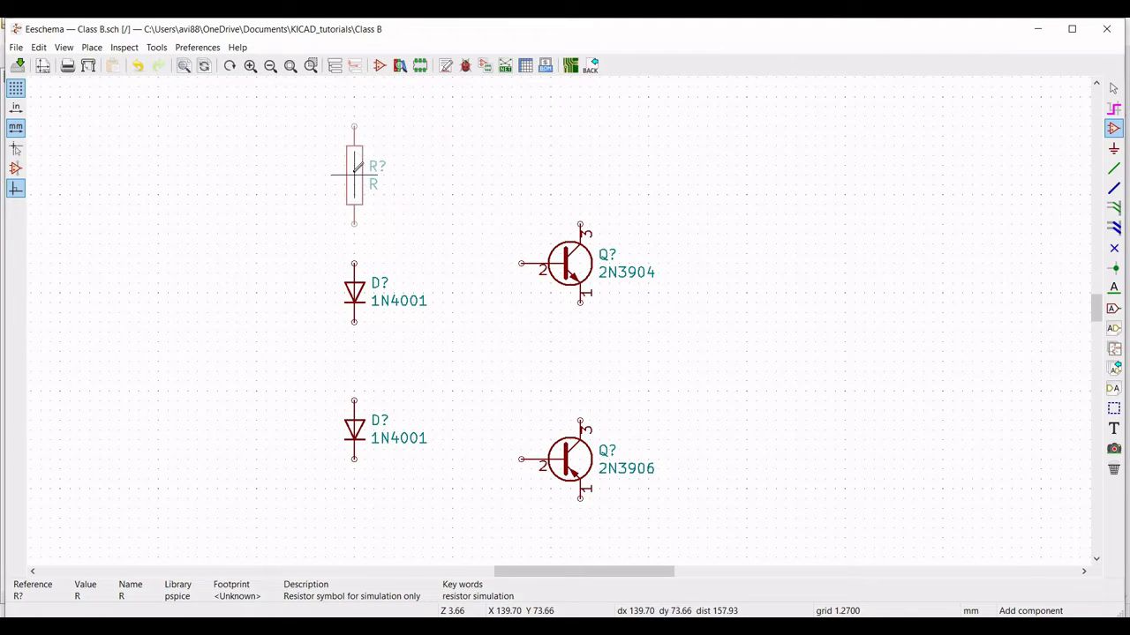
click(353, 174)
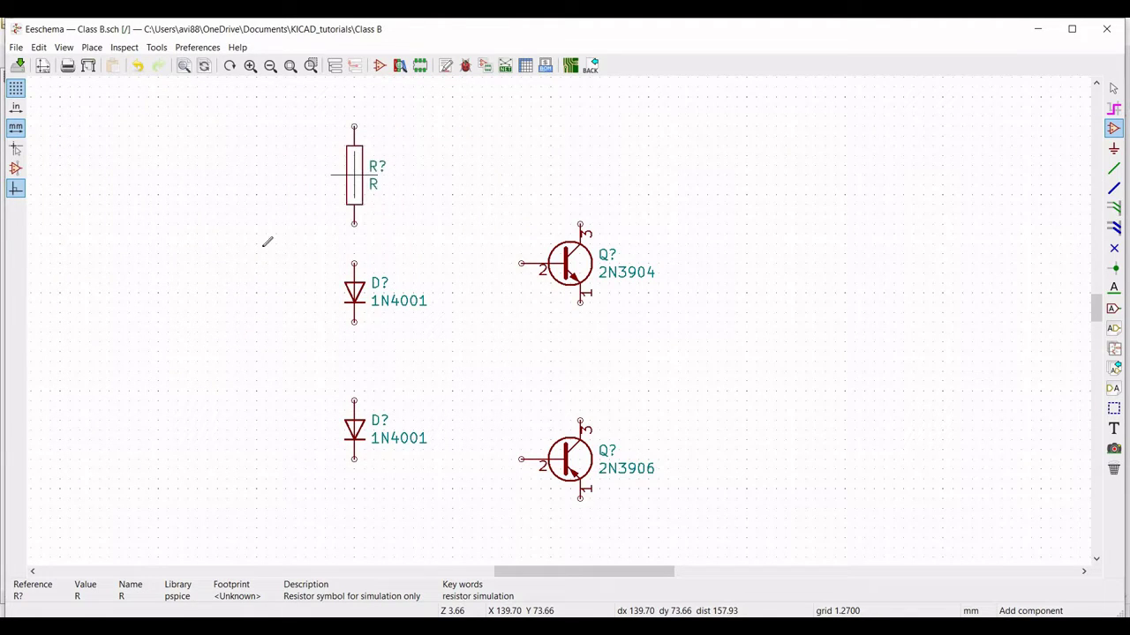
- Place a second vertical pspice resistor R directly below the lower 1N4001 diode
click(354, 527)
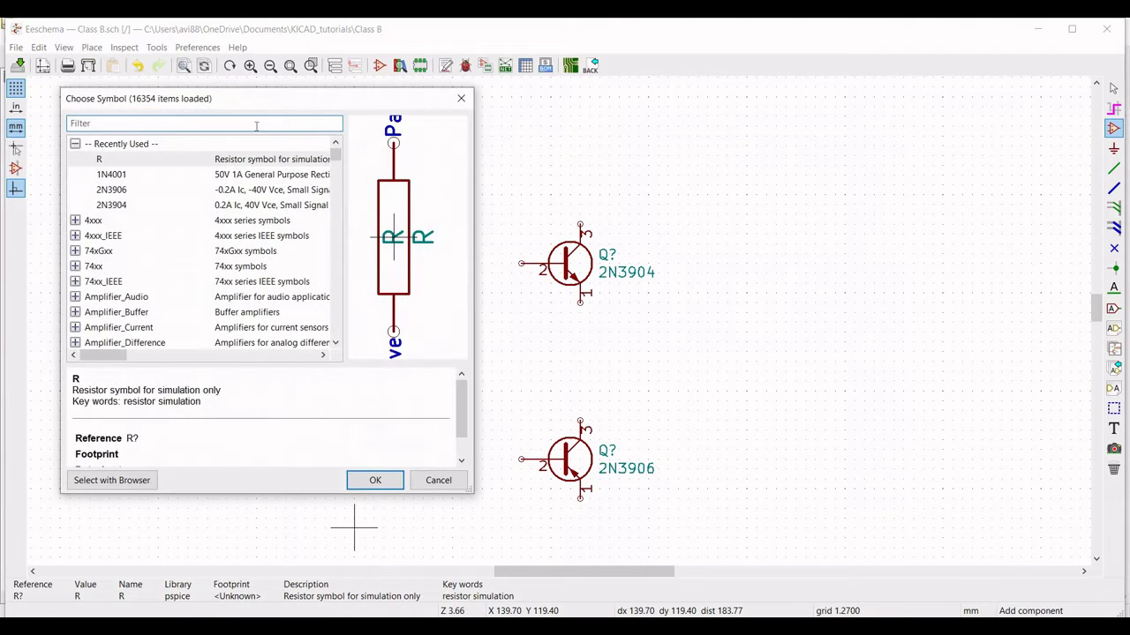
click(247, 161)
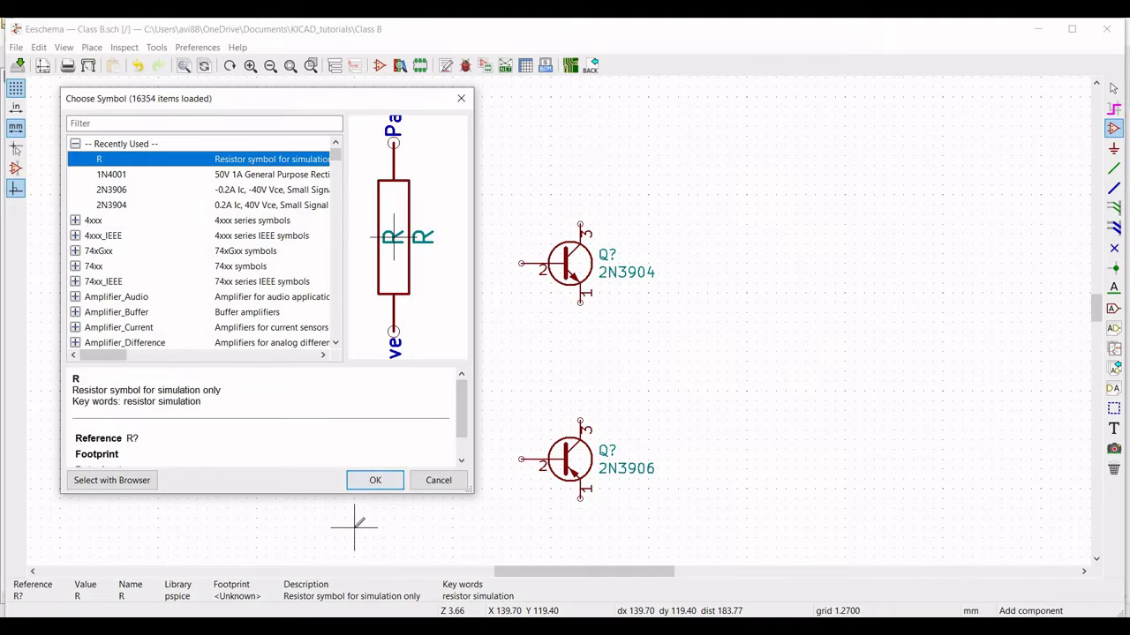
click(371, 480)
click(356, 479)
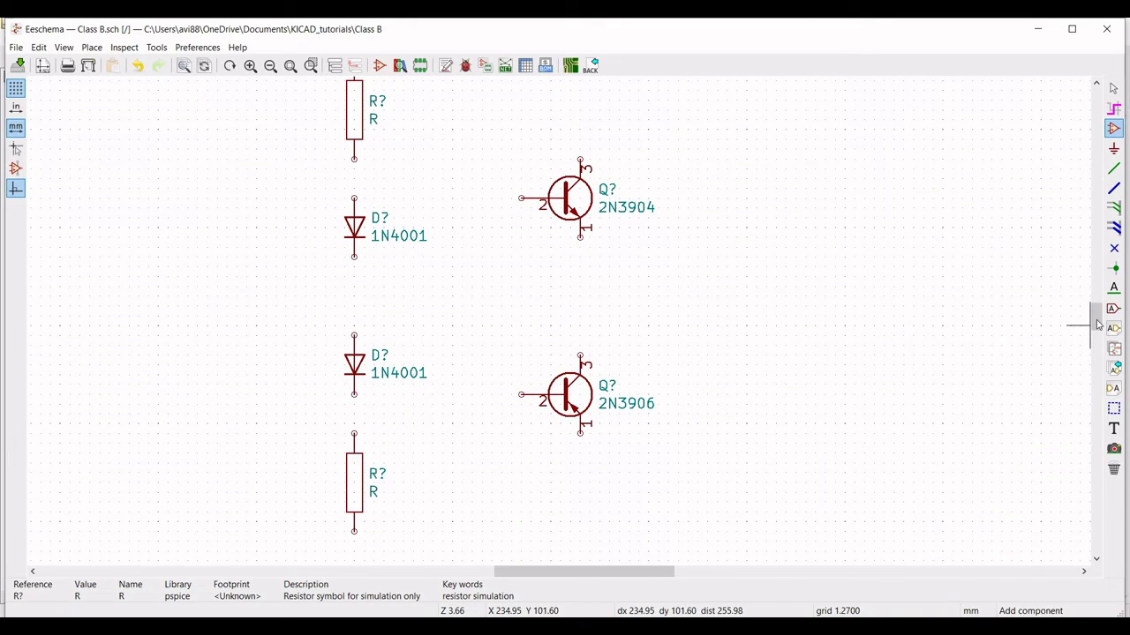
- Place a pspice capacitor C, rotated horizontally, to the left of the upper resistor and diode
drag(1097, 319, 968, 283)
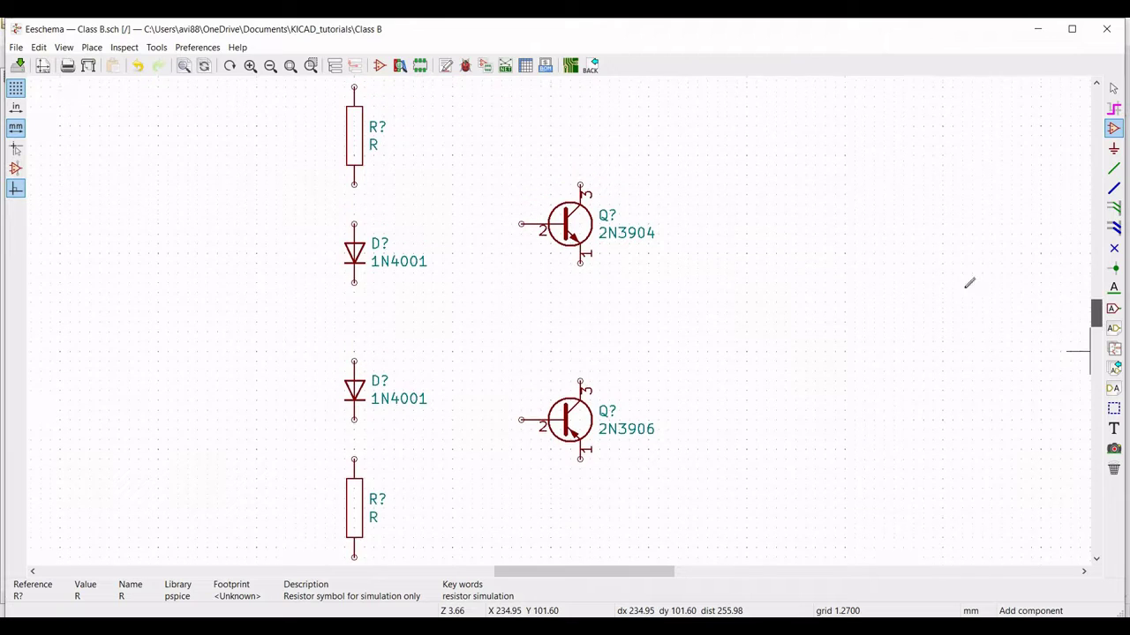
click(269, 69)
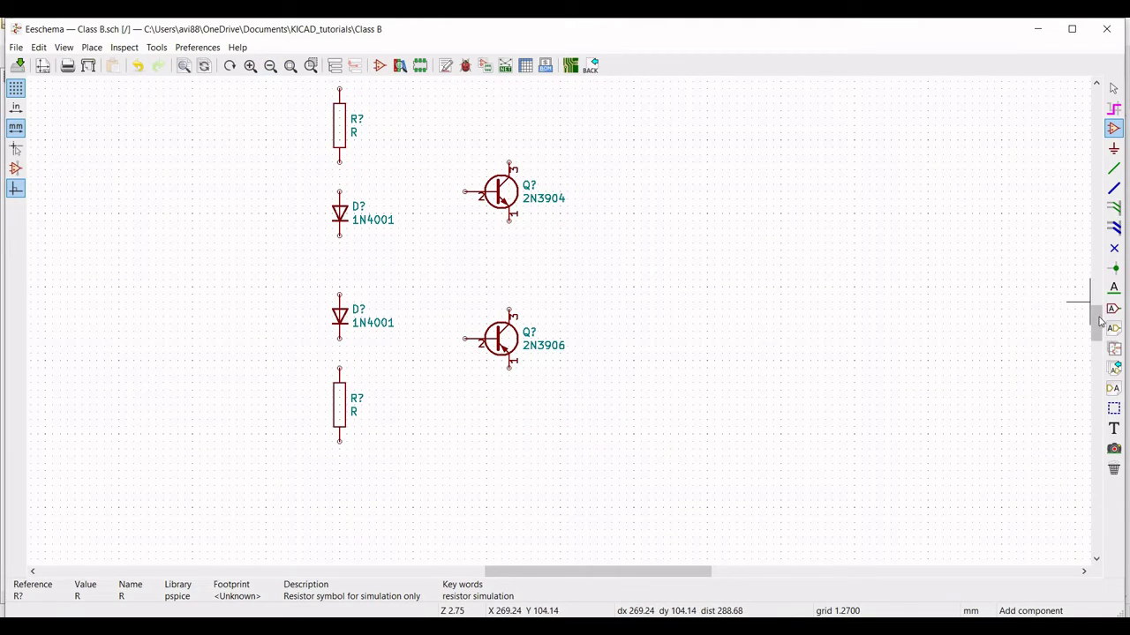
drag(1099, 313, 1098, 303)
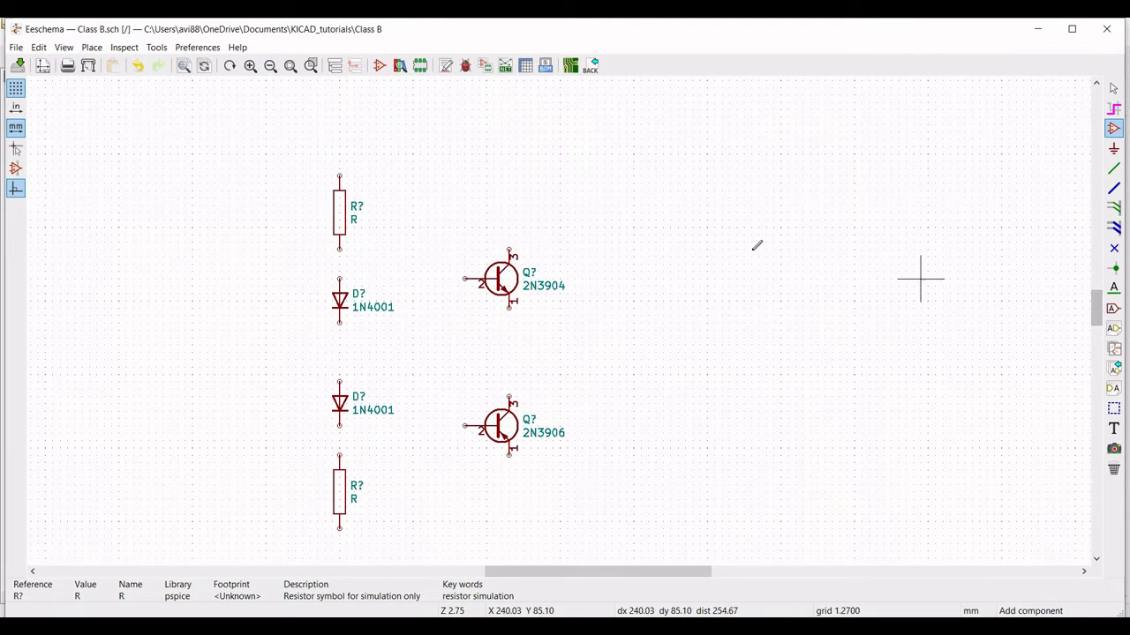
click(186, 262)
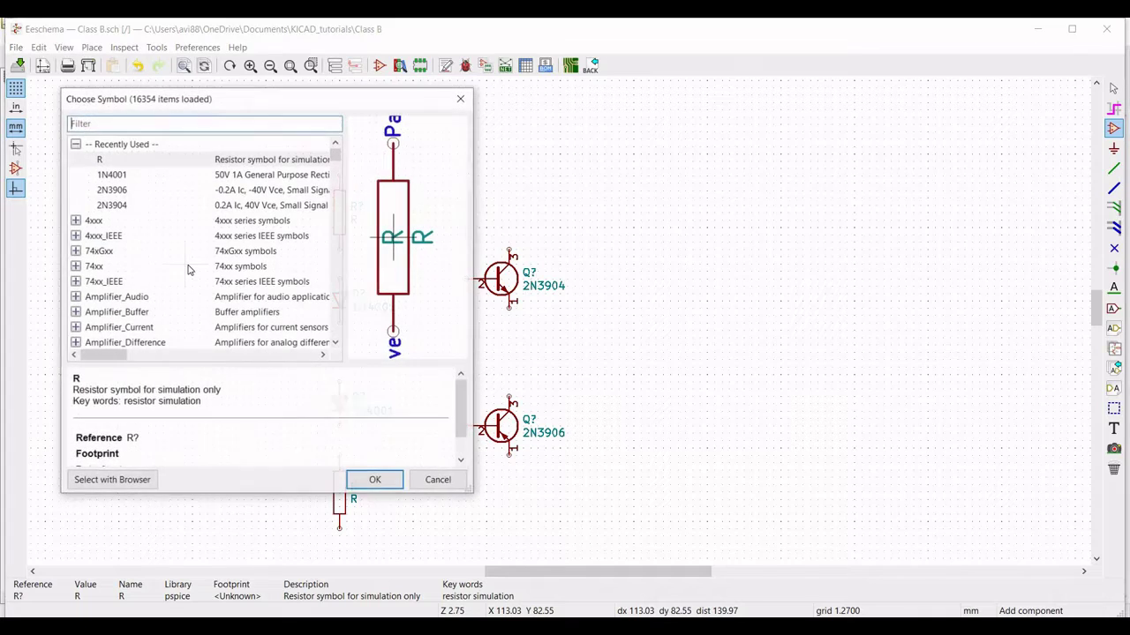
text(ps)
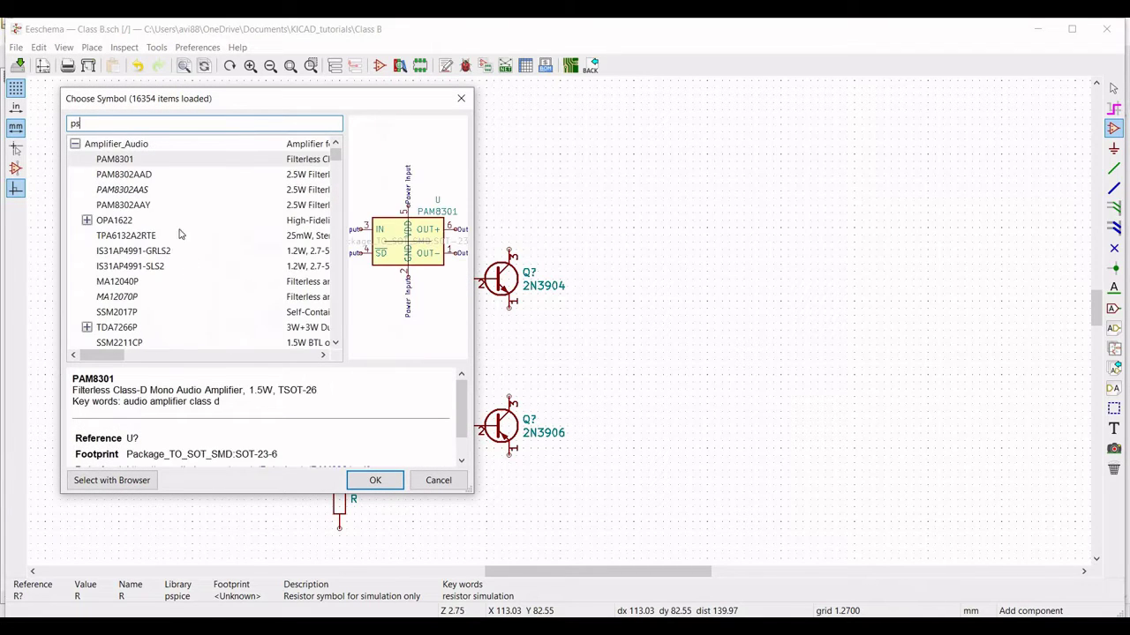
text(p)
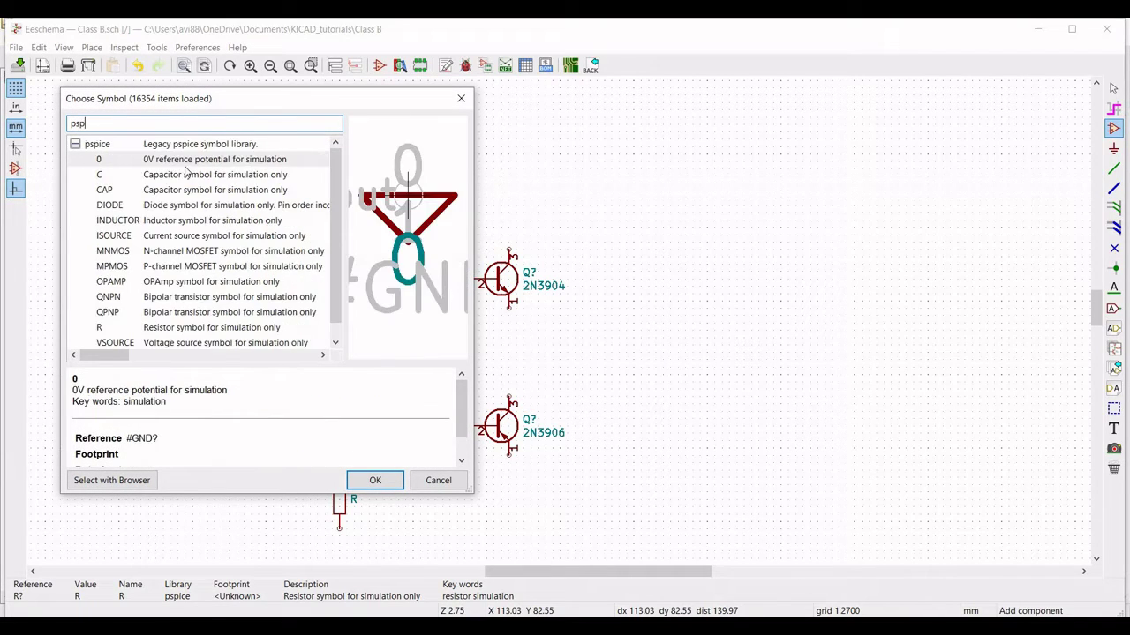
click(177, 175)
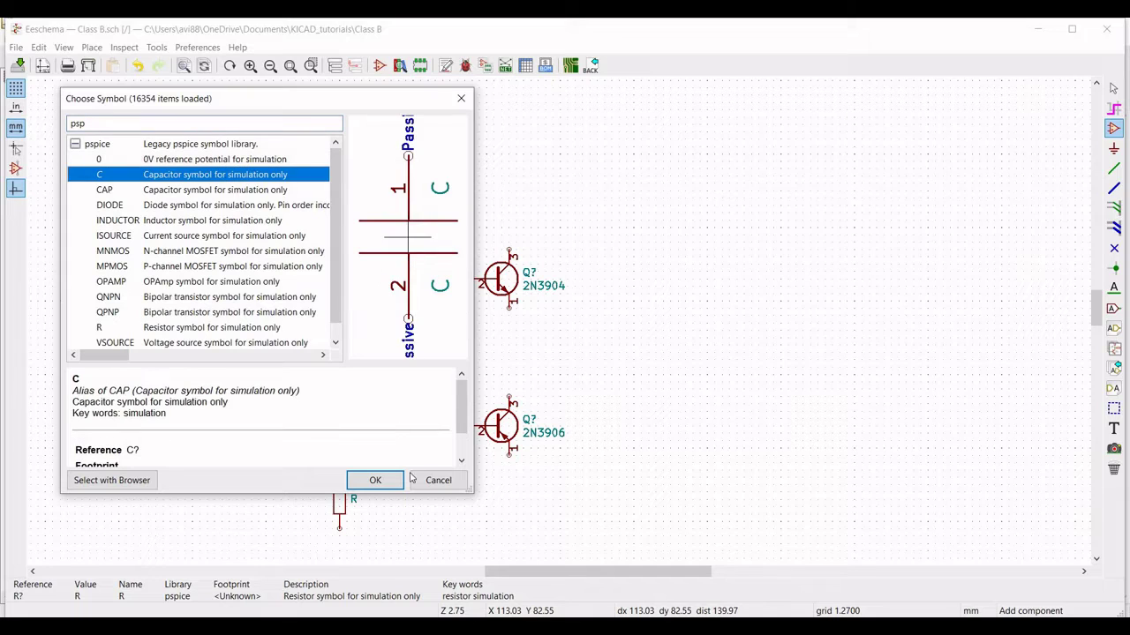
click(374, 480)
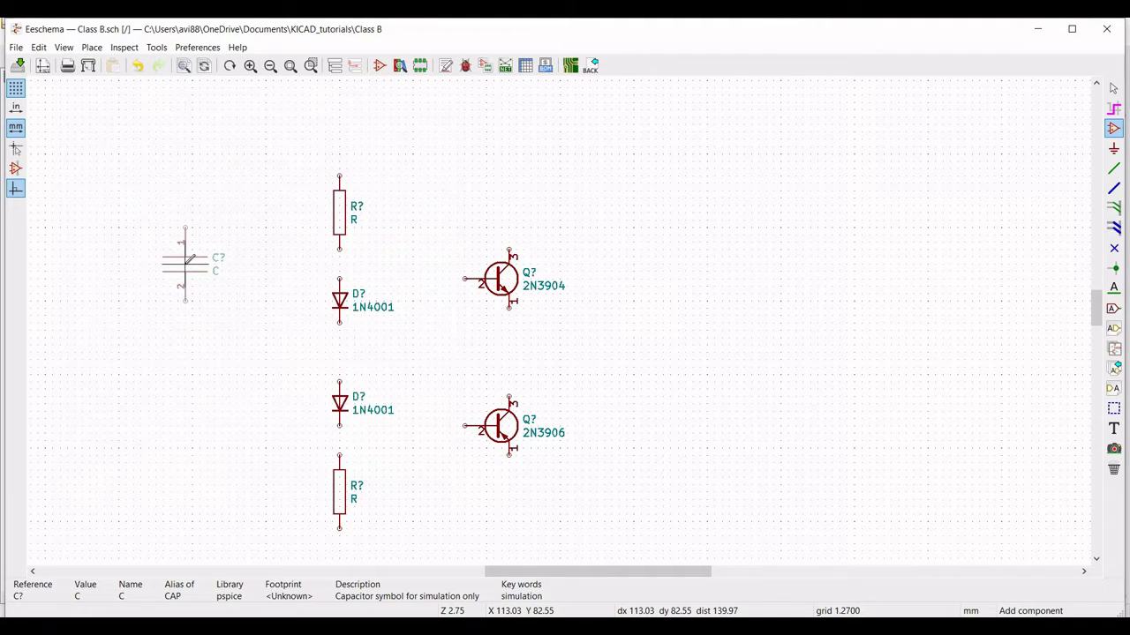
key(r)
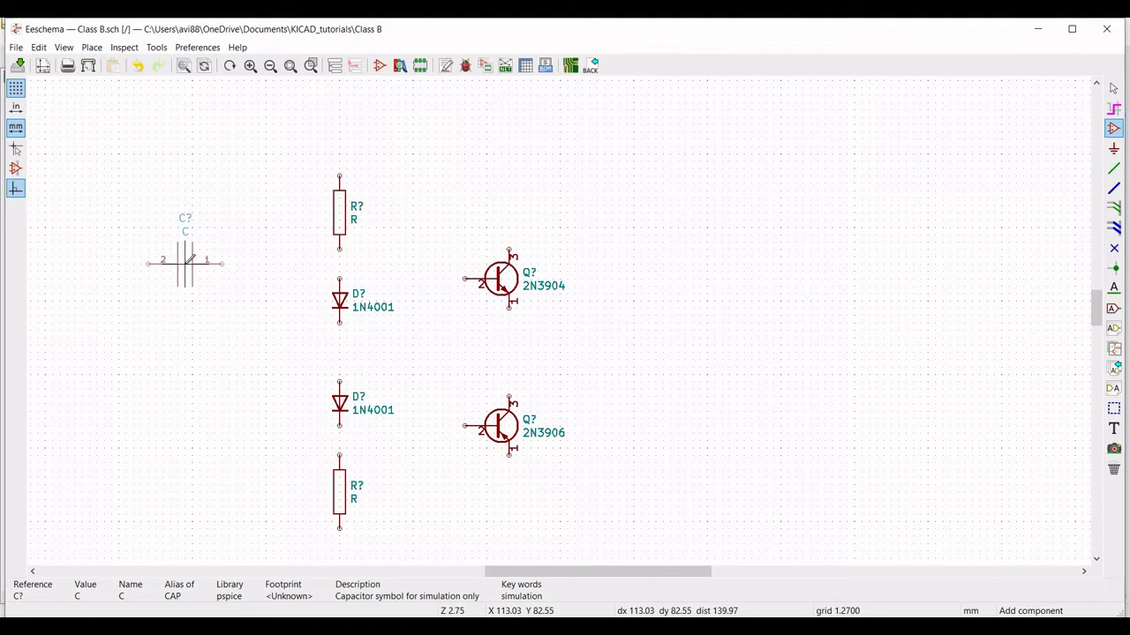
click(188, 261)
- Duplicate the horizontal capacitor and place the copy about 30 mm directly below it
right_click(186, 262)
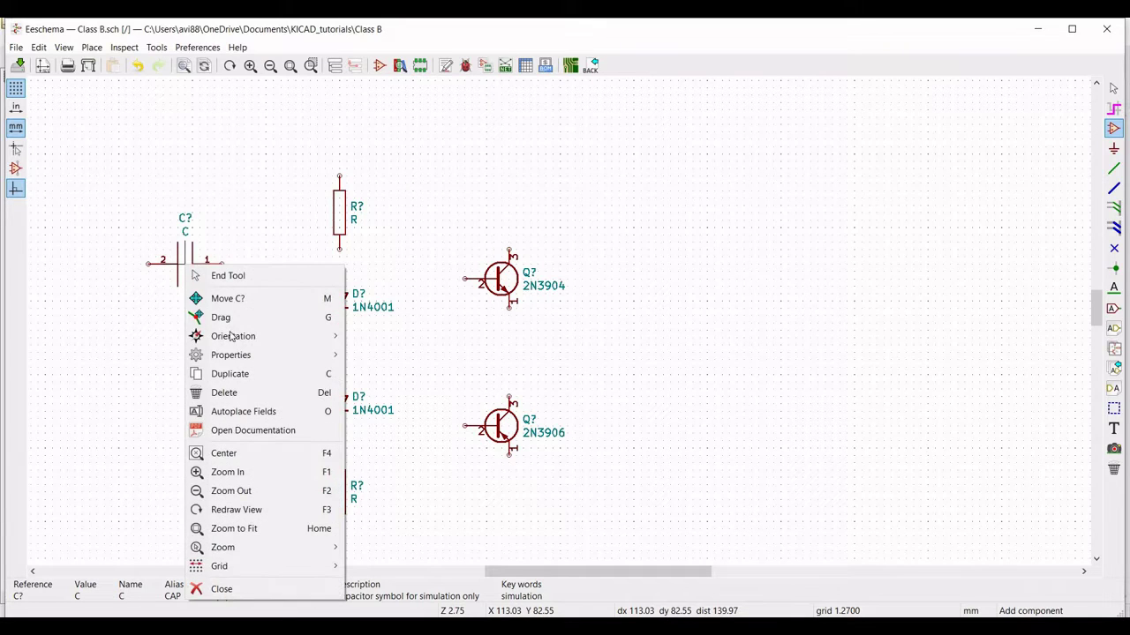
click(234, 374)
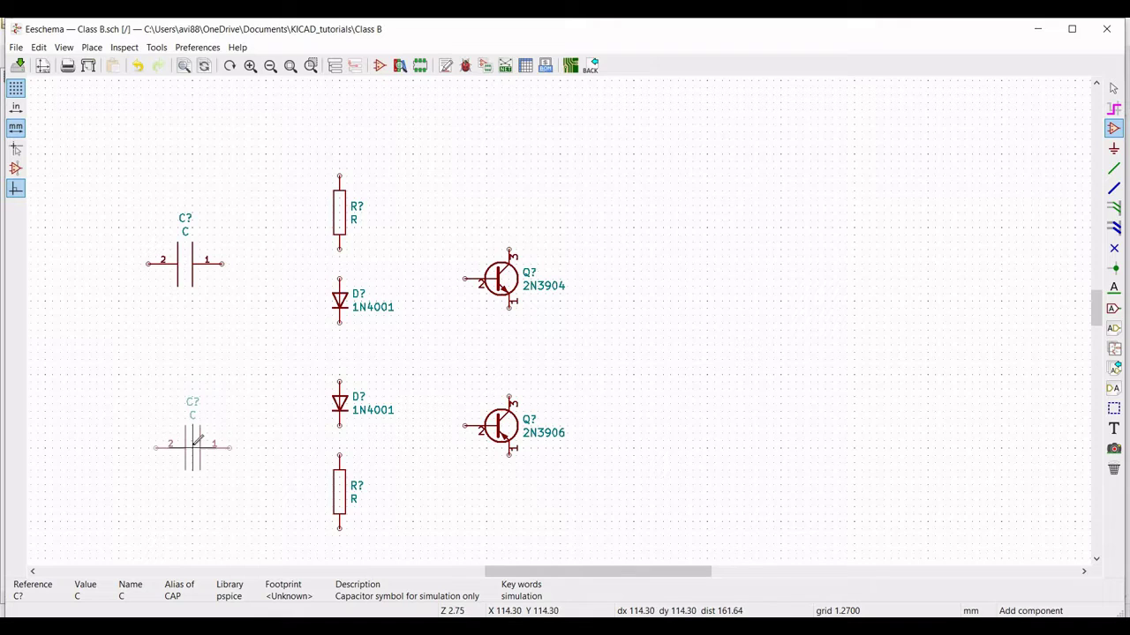
click(191, 440)
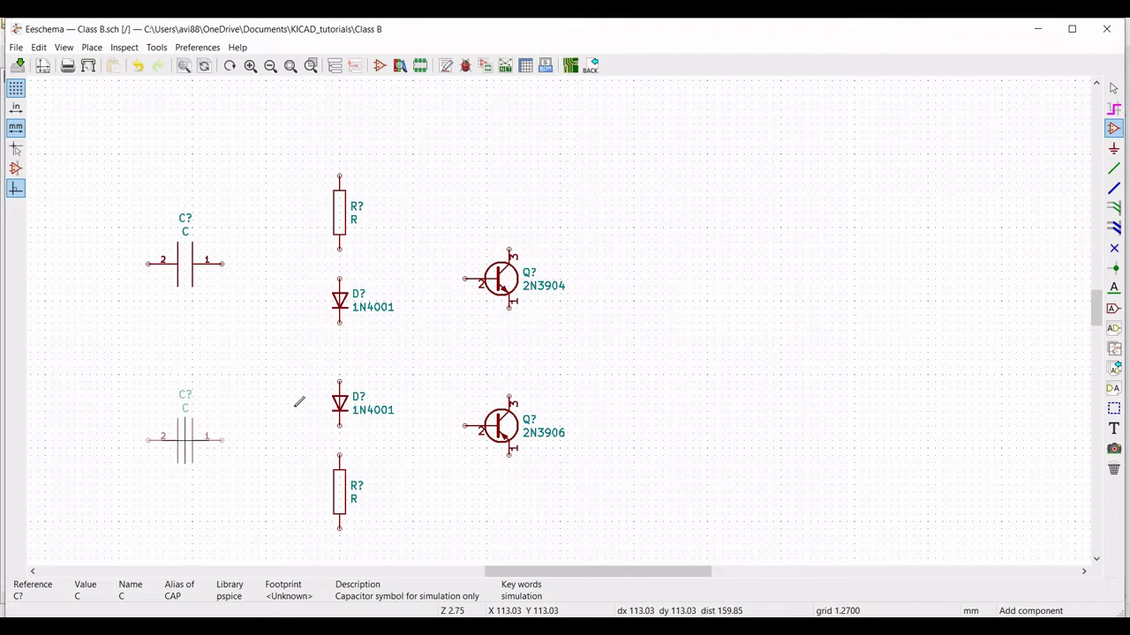
- Duplicate the upper-left capacitor and place the copy to the right of the transistors, at a height midway between them
right_click(192, 256)
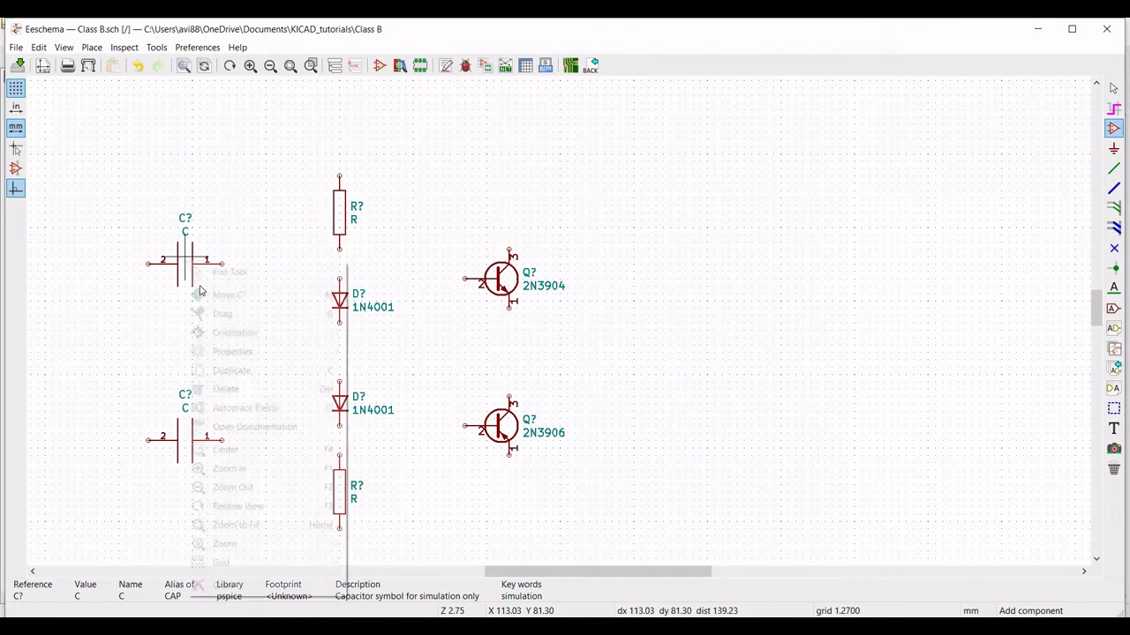
click(231, 370)
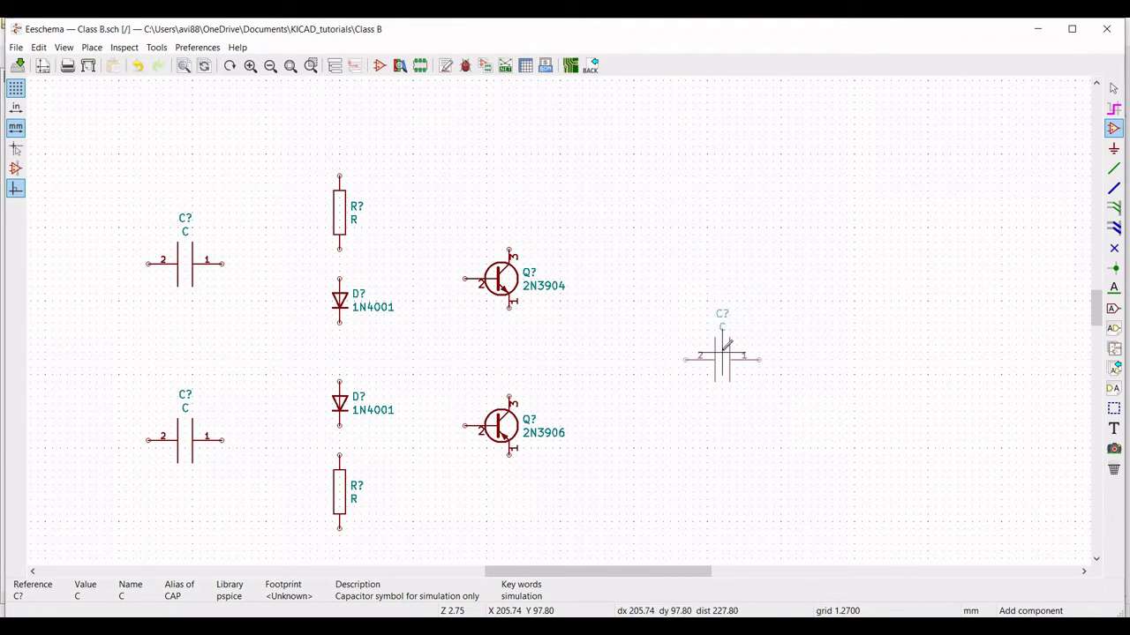
click(726, 345)
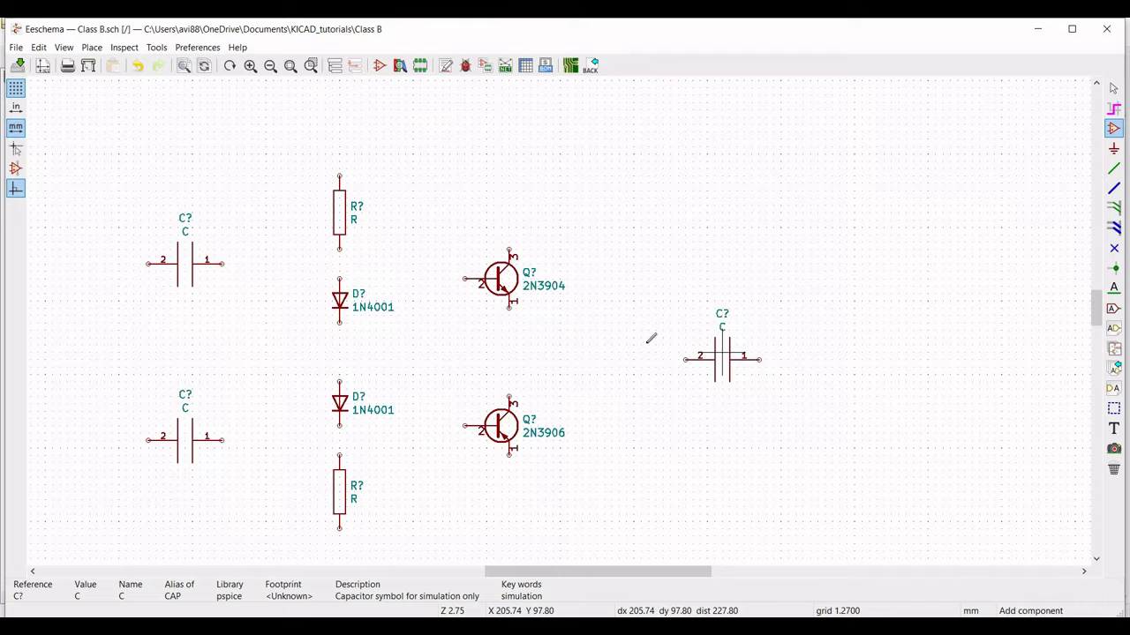
- Duplicate the upper resistor and place the vertical copy below and to the right of the right-hand capacitor
right_click(350, 218)
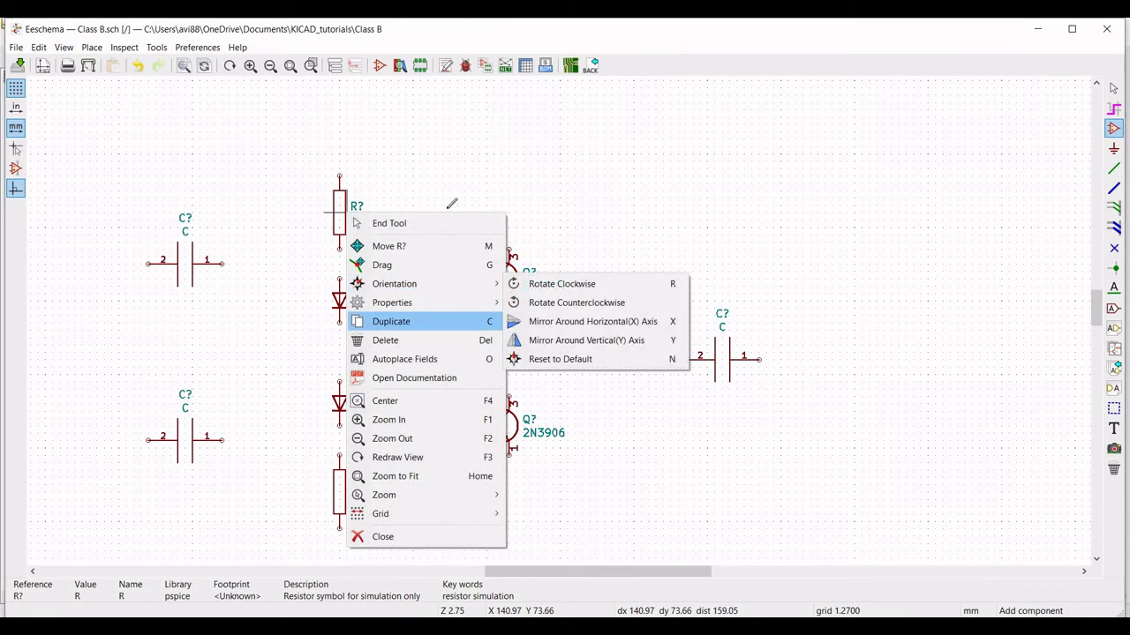
click(388, 321)
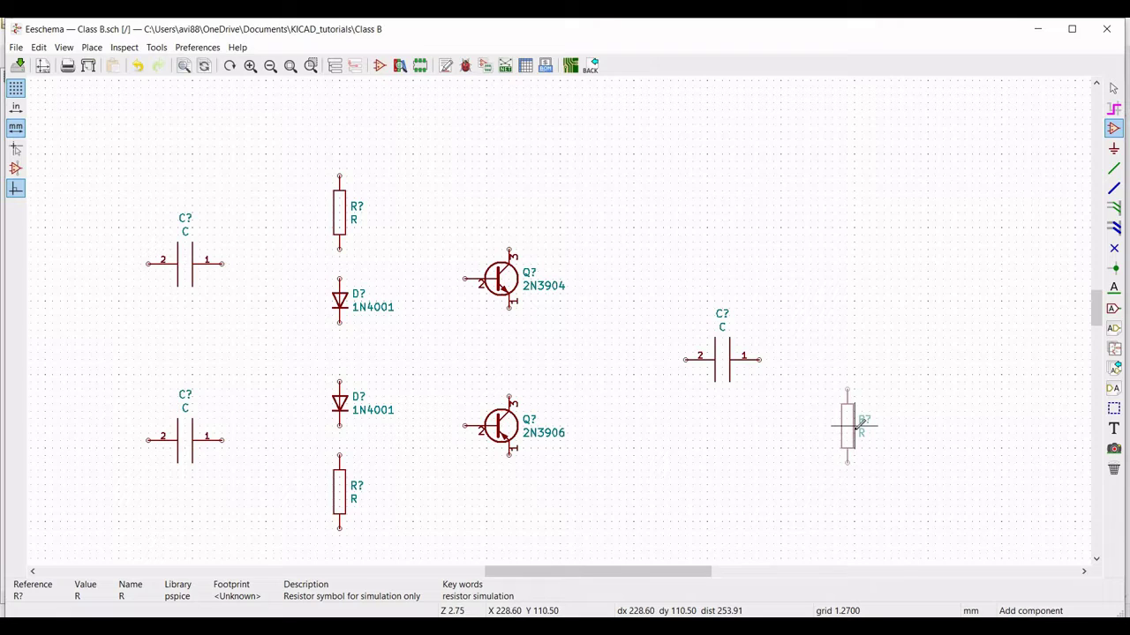
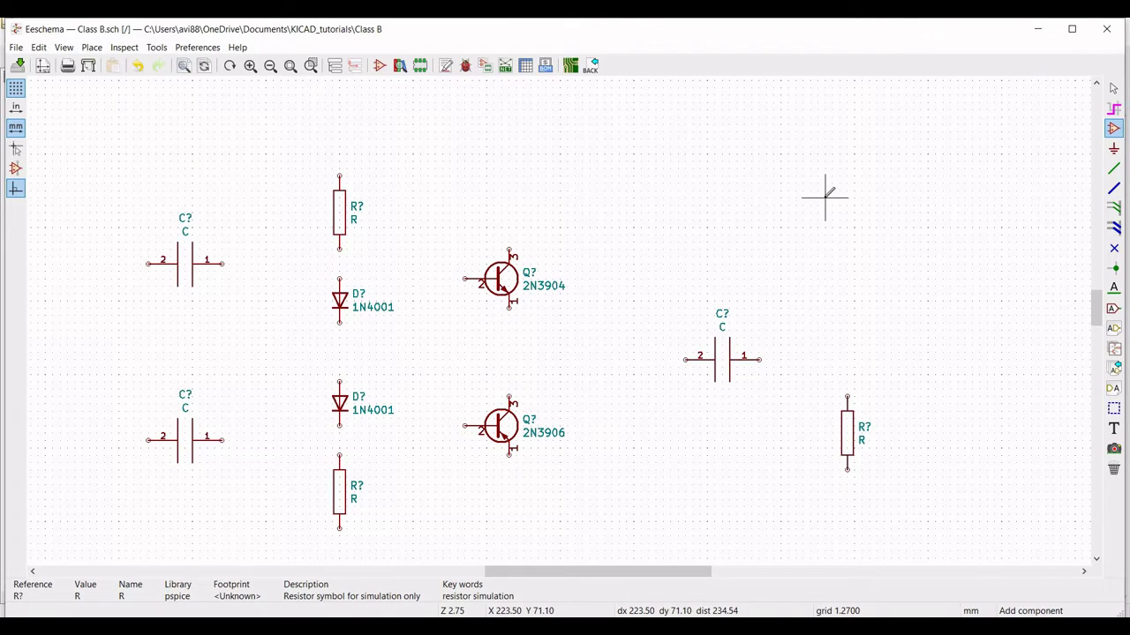
key(Escape)
- Set the reference of the 2N3904 transistor to Q1 in its symbol properties
right_click(501, 280)
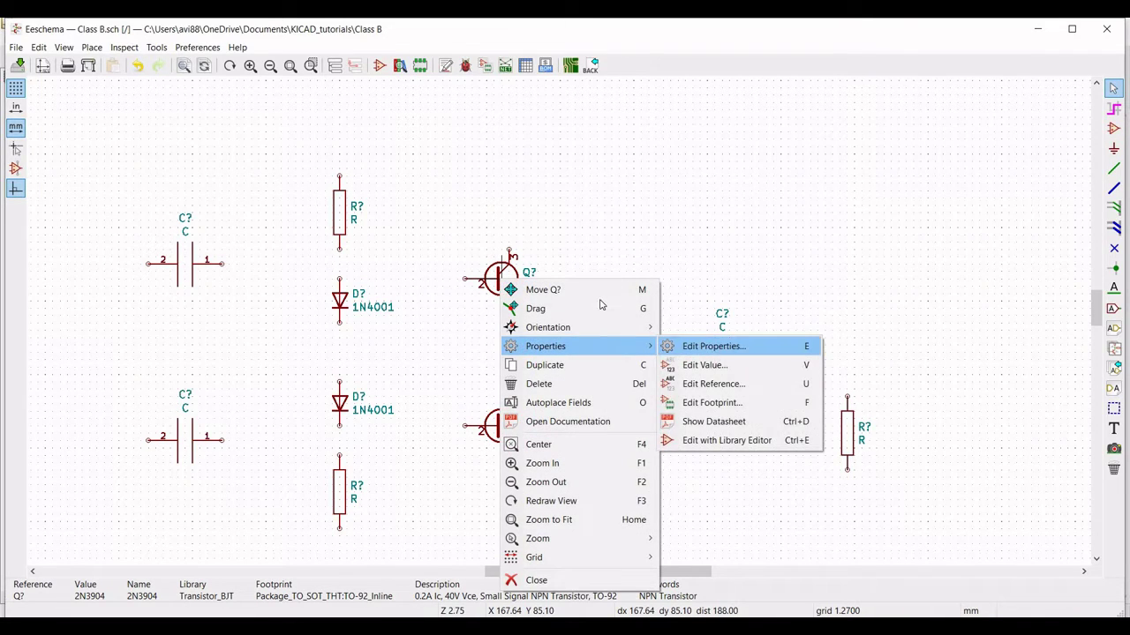
text(e)
text(Q1)
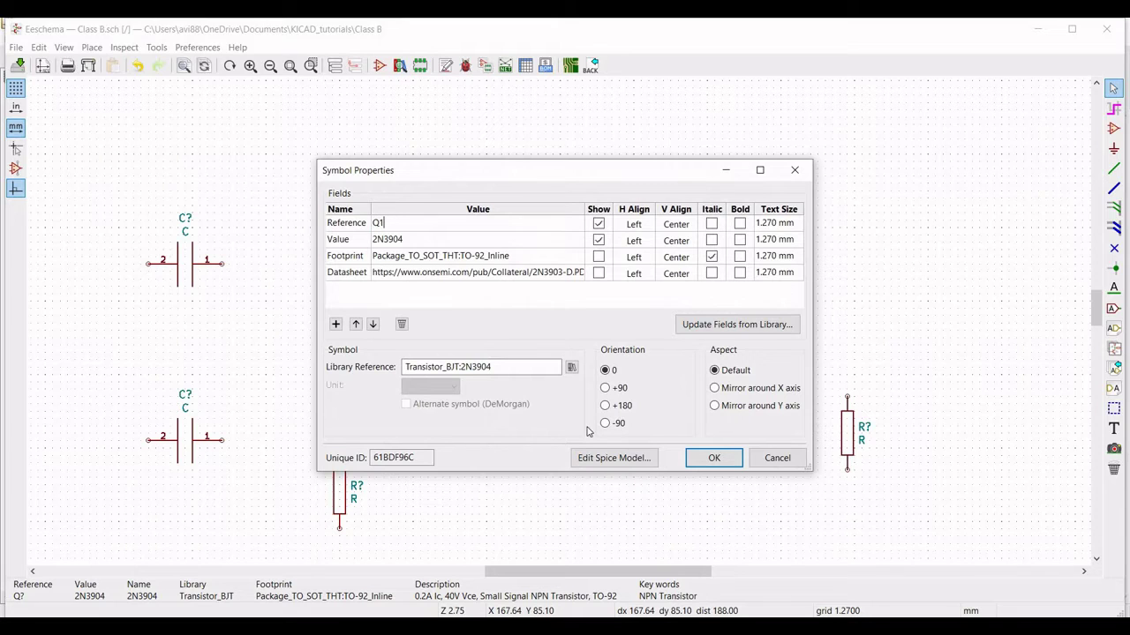
- Load the AOS_model library from the KICAD_tutorials Models folder into Q1's Spice model
click(596, 458)
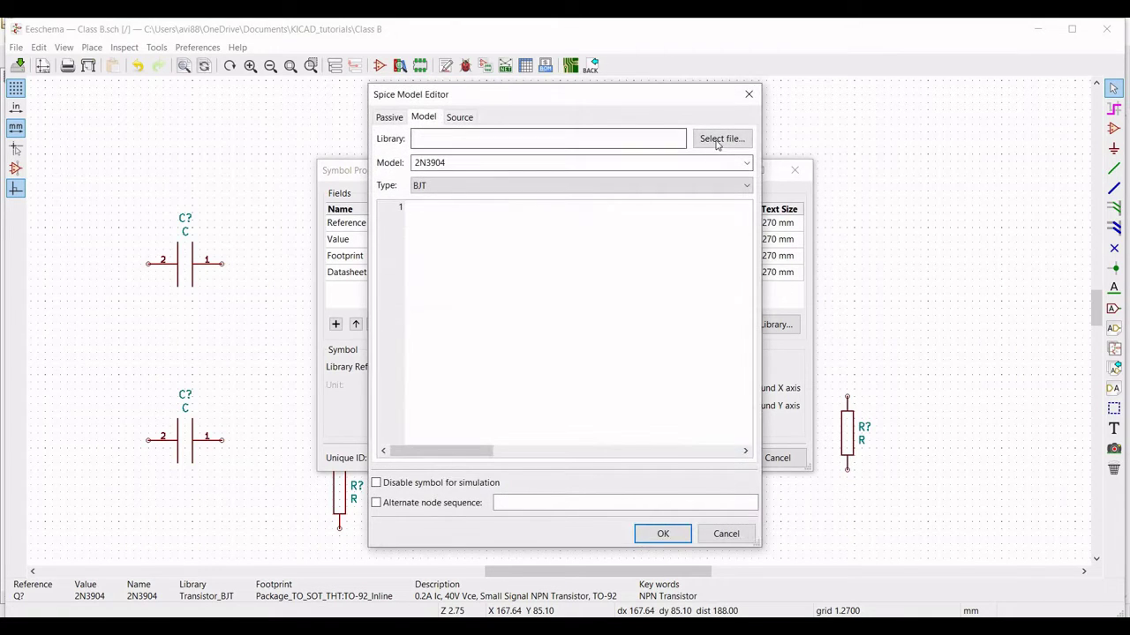
click(722, 139)
click(247, 53)
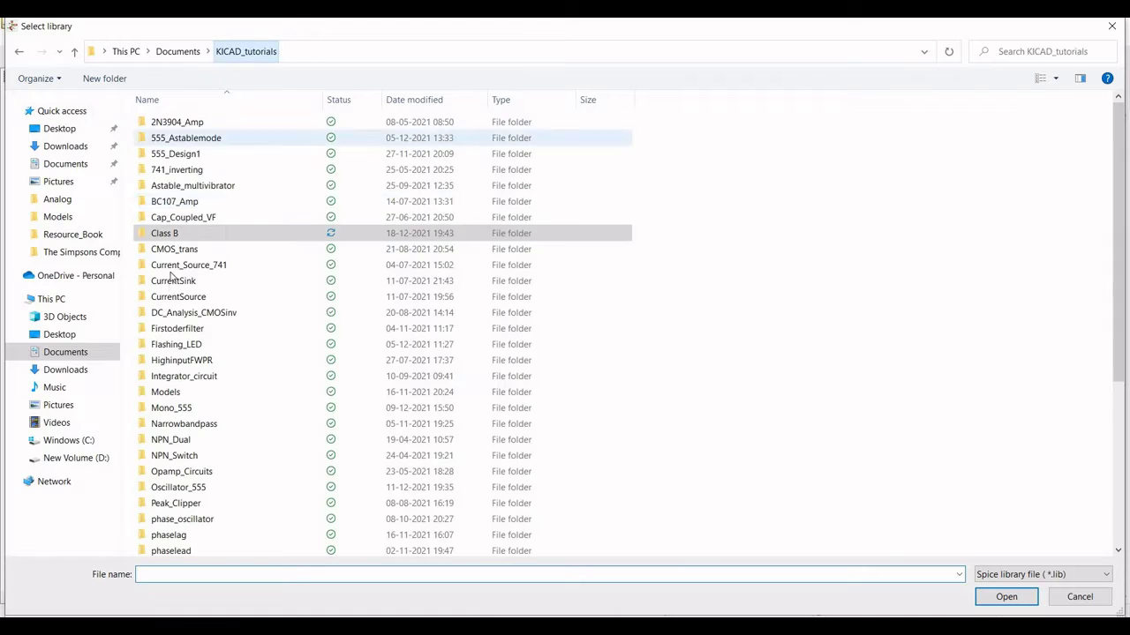
click(176, 392)
click(174, 137)
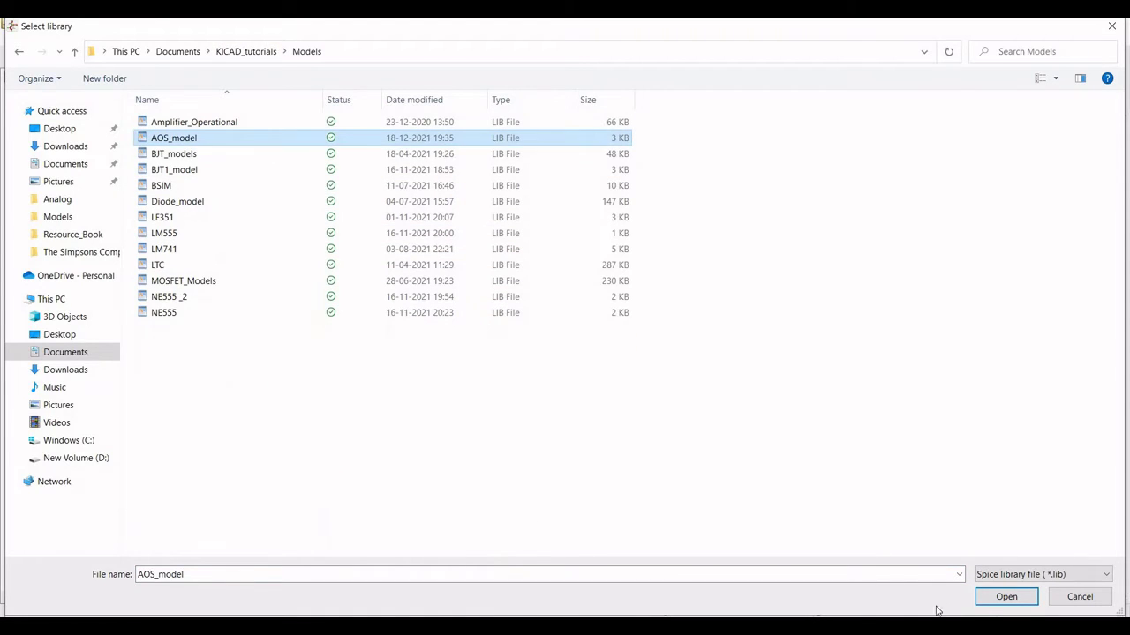
click(1002, 599)
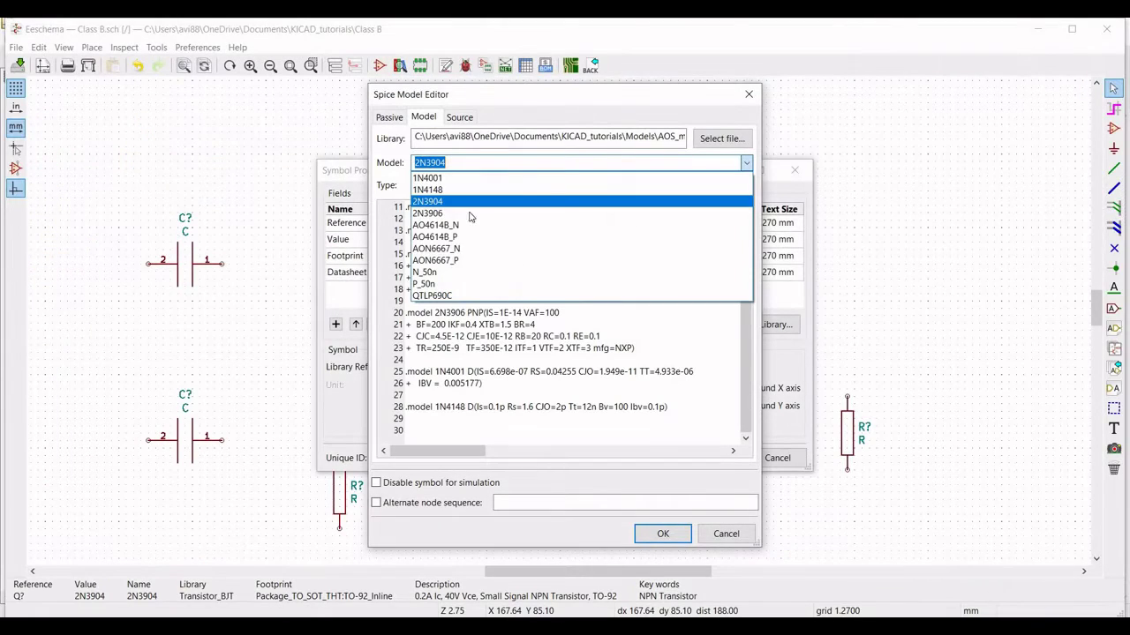
- Choose the 2N3904 model for Q1, enable an alternate node sequence starting with 3, and apply the properties
click(441, 201)
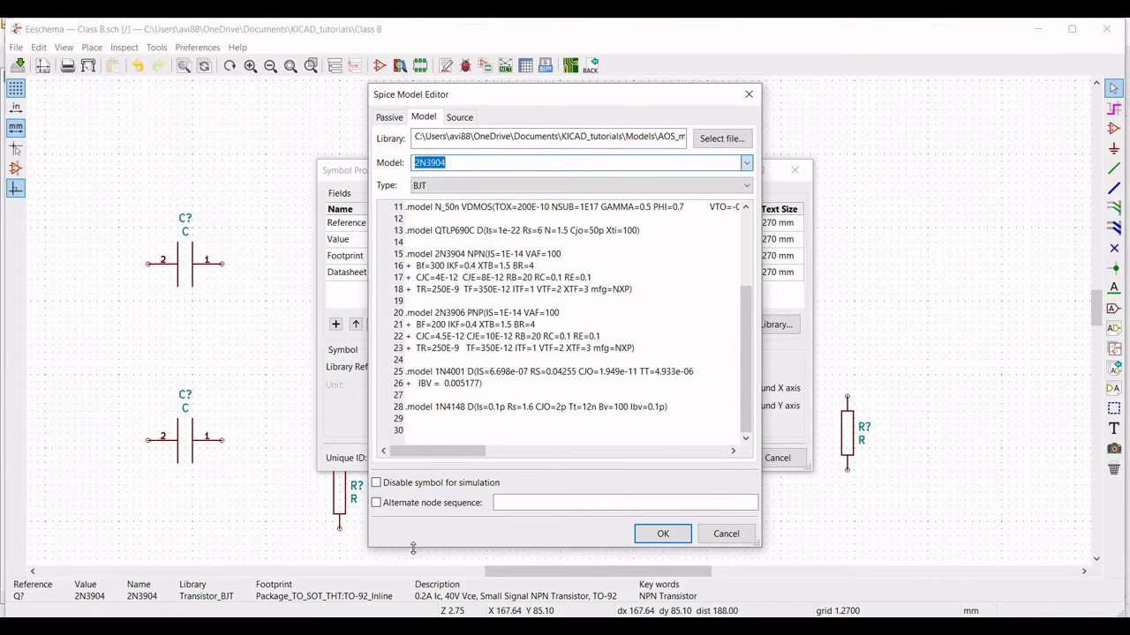
click(394, 504)
click(503, 501)
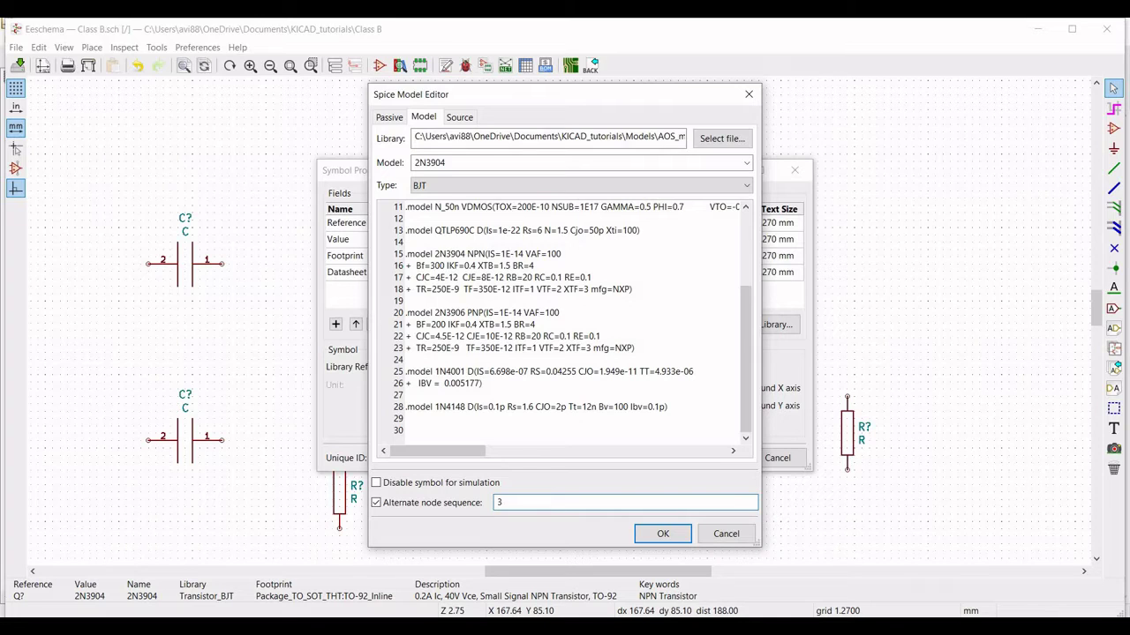
click(659, 528)
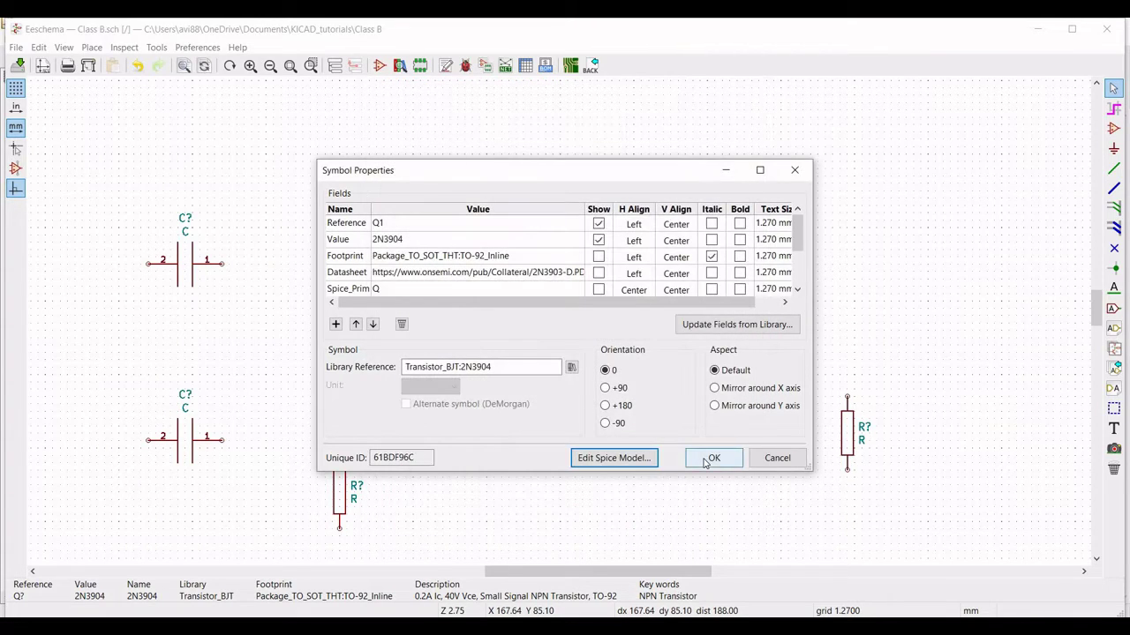
key(Return)
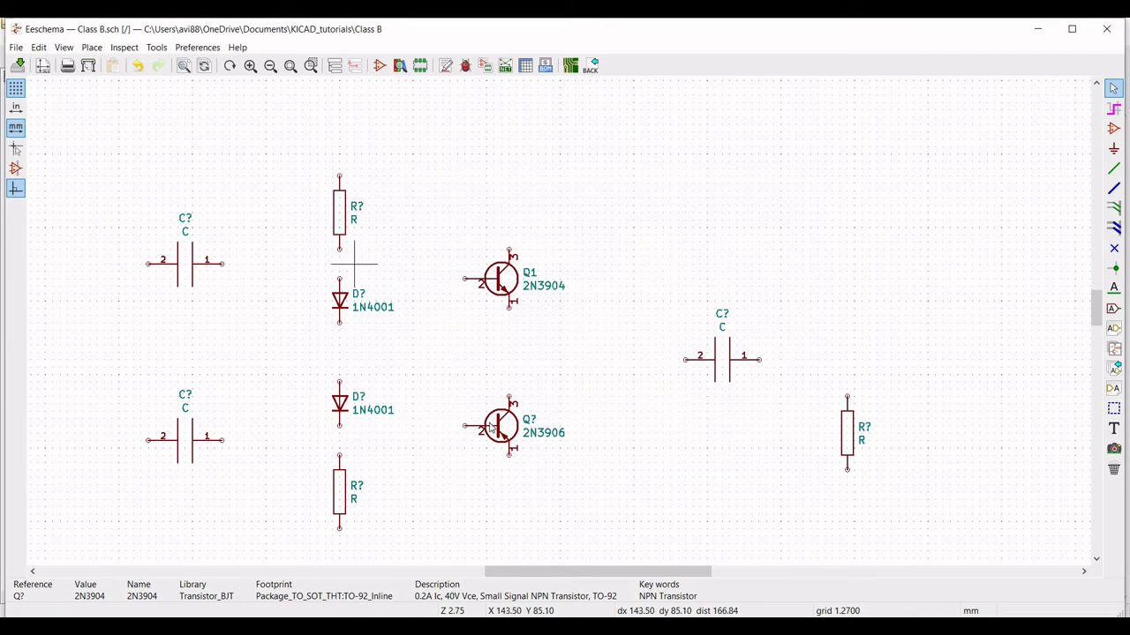
- Set the reference of the 2N3906 transistor to Q2 in its symbol properties
right_click(506, 430)
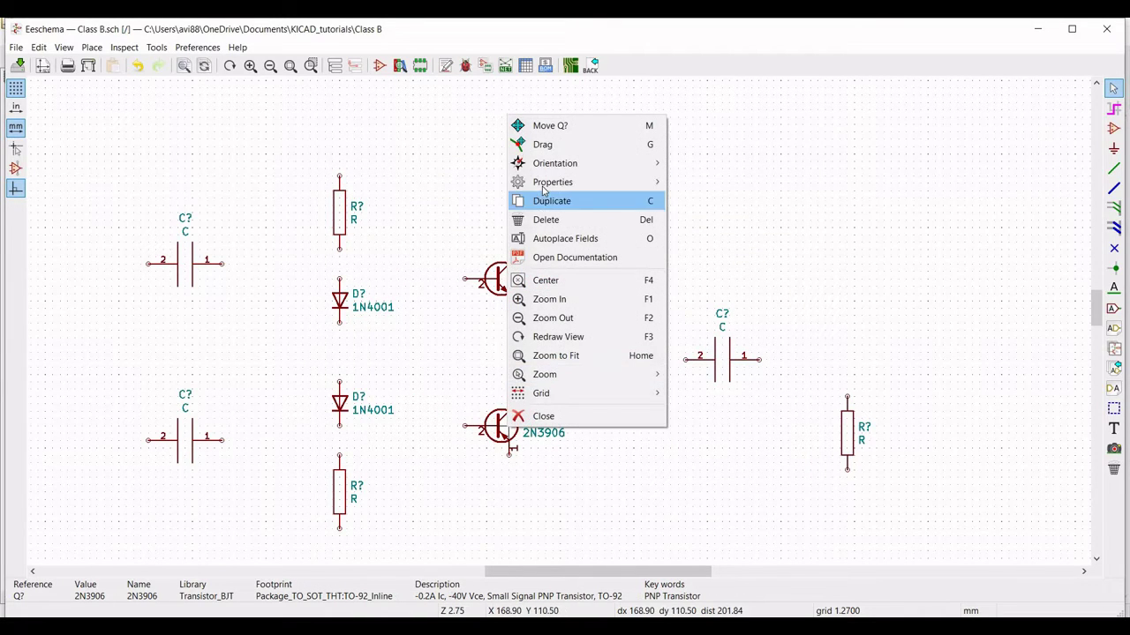
click(676, 188)
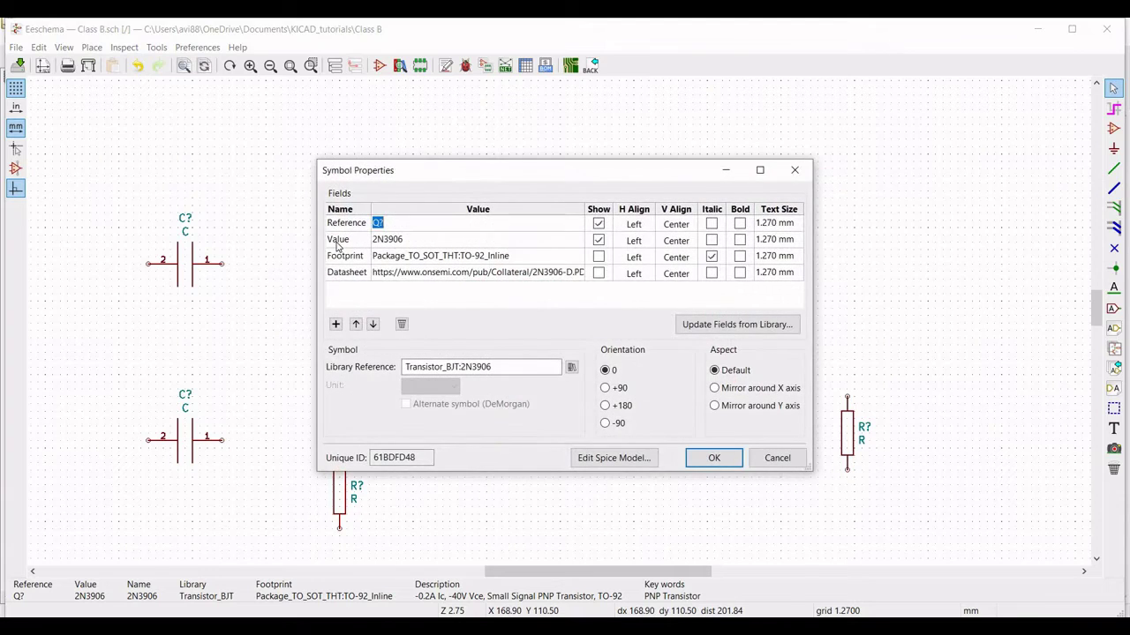
text(Q2)
- Load the AOS_model library from the KICAD_tutorials Models folder into Q2's Spice model
click(623, 458)
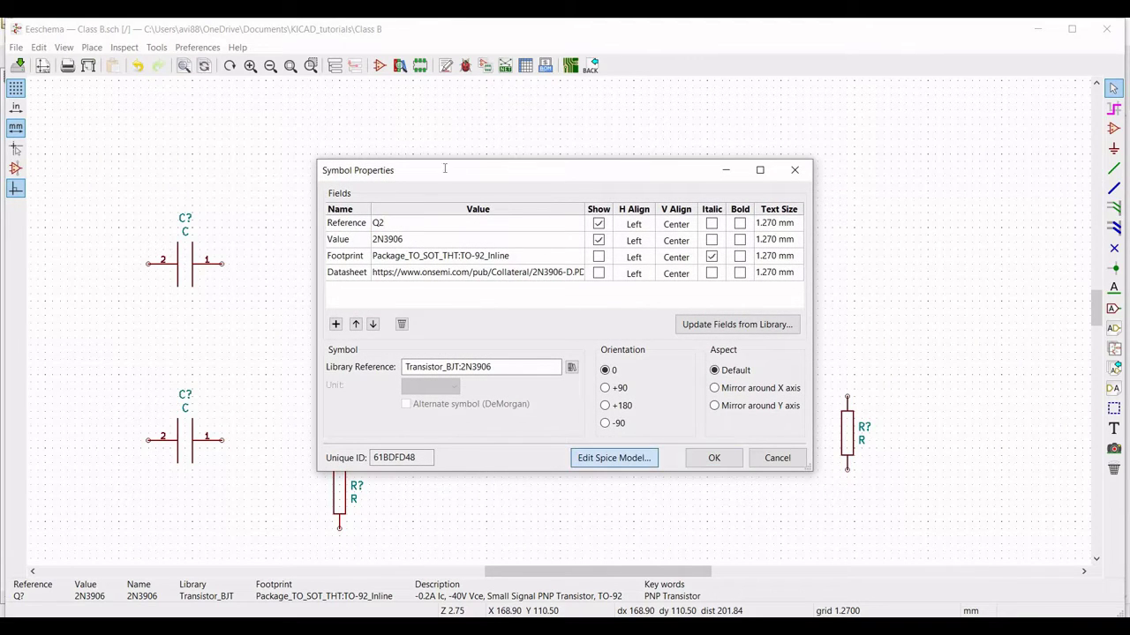
click(698, 144)
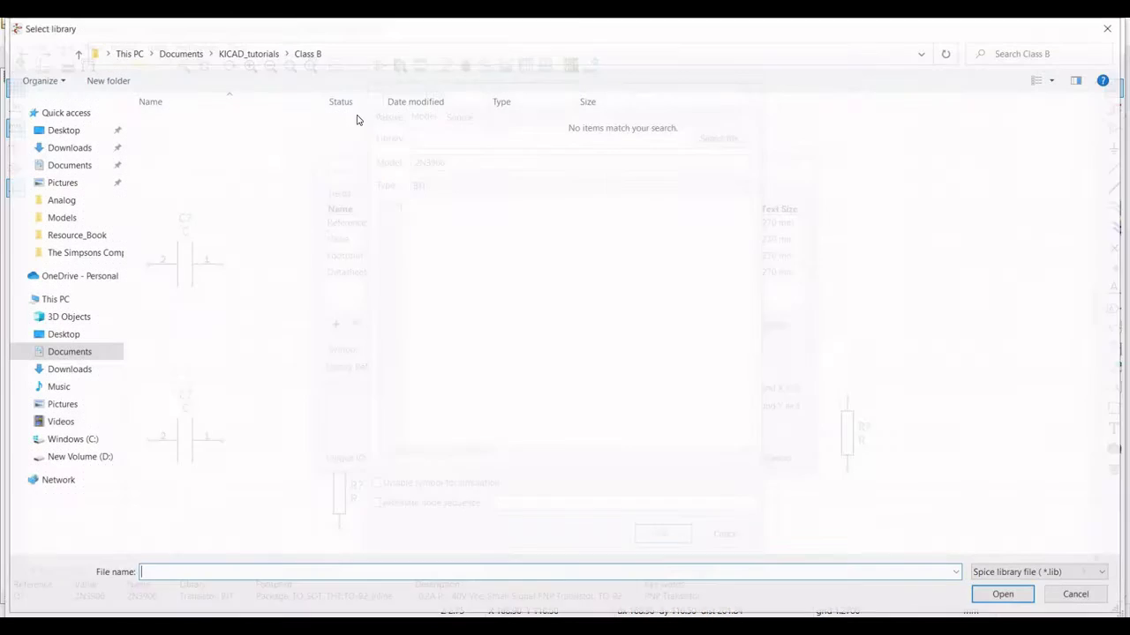
click(252, 52)
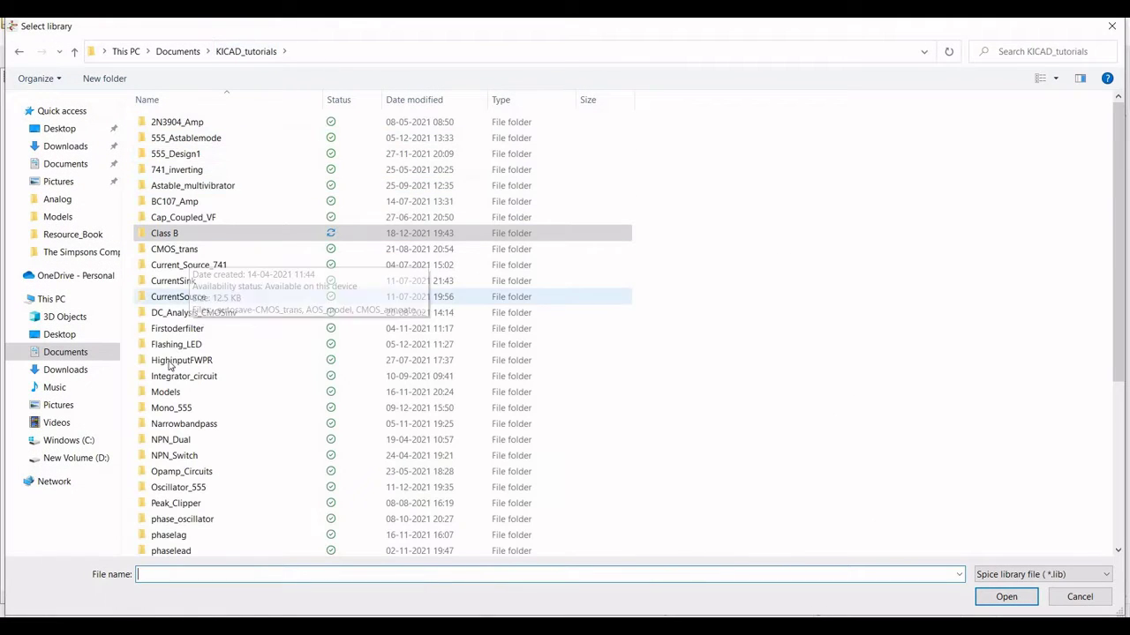
double_click(168, 392)
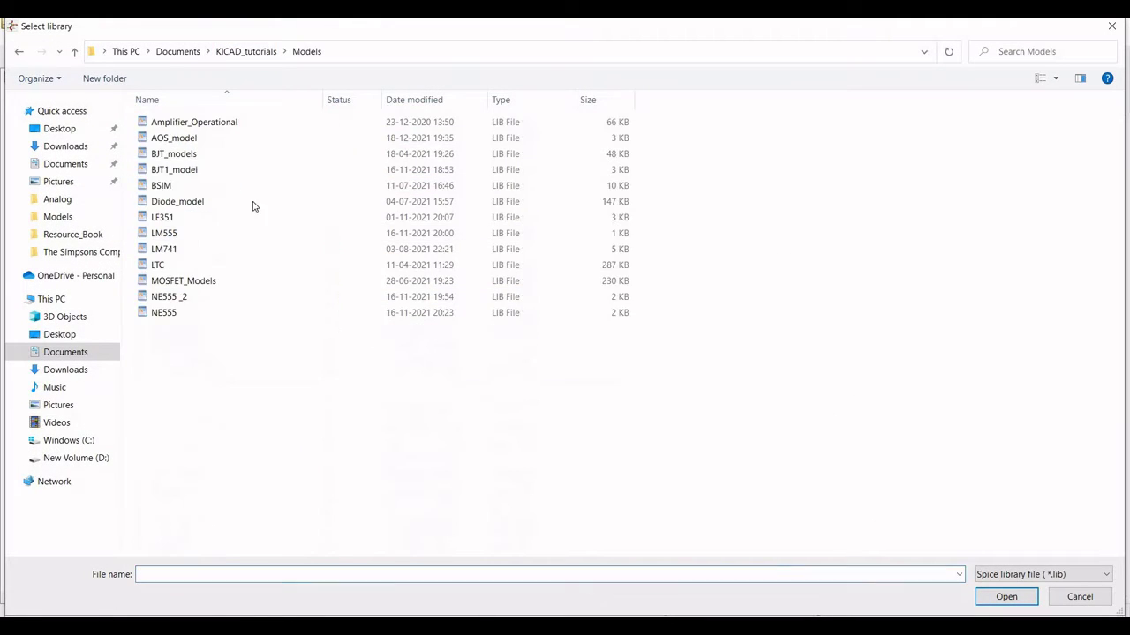
click(177, 138)
click(1007, 596)
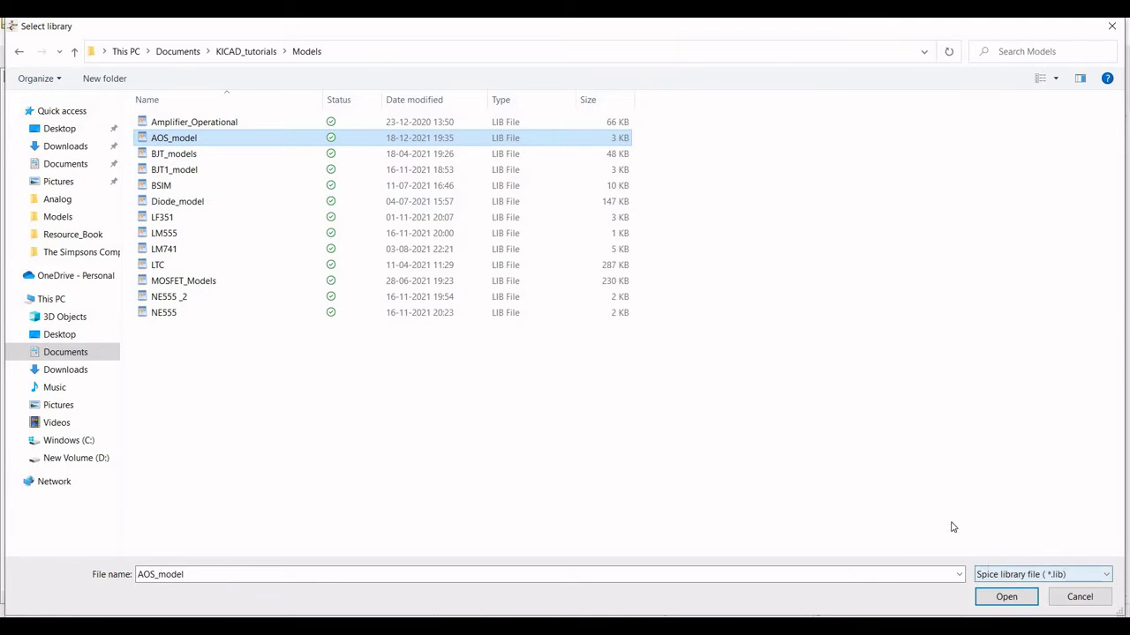
- Choose the 2N3906 model for Q2, enable the alternate node sequence 3 2 1, and apply the properties
click(453, 208)
click(376, 502)
click(516, 501)
click(516, 502)
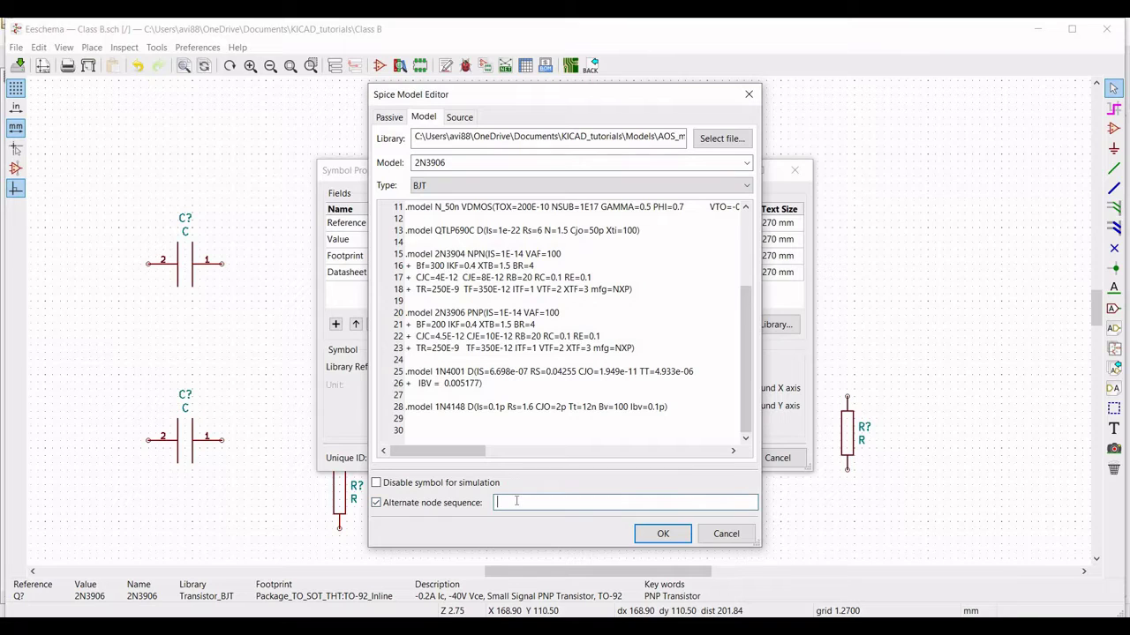
text(3 2 1)
click(657, 535)
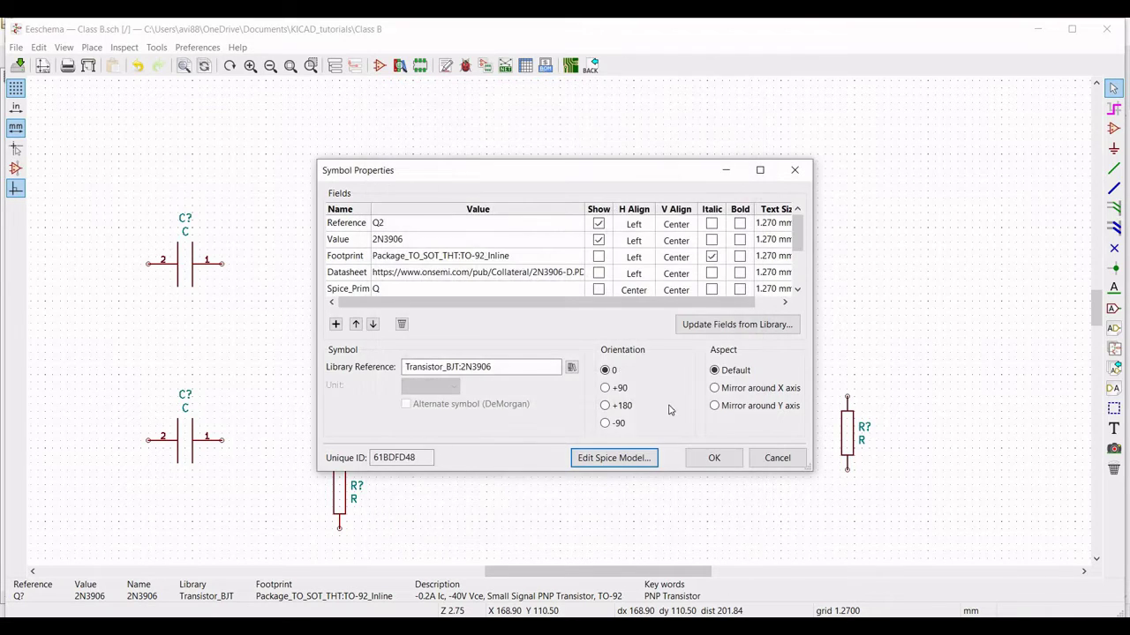
click(714, 457)
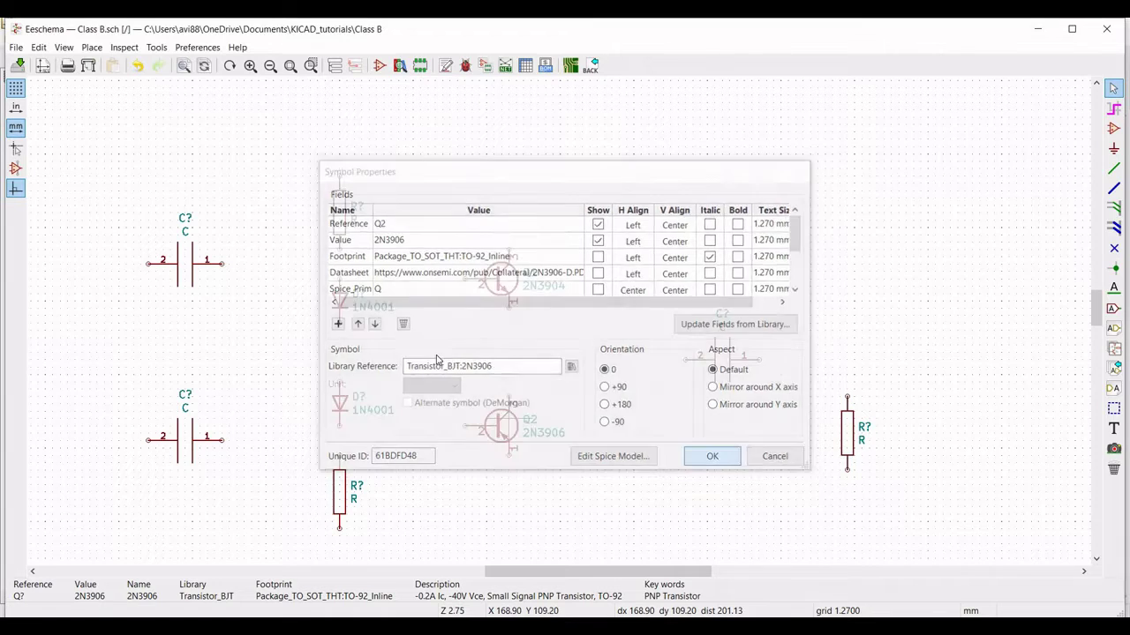
- Set the reference of the upper 1N4001 diode to D1 in its symbol properties
right_click(348, 303)
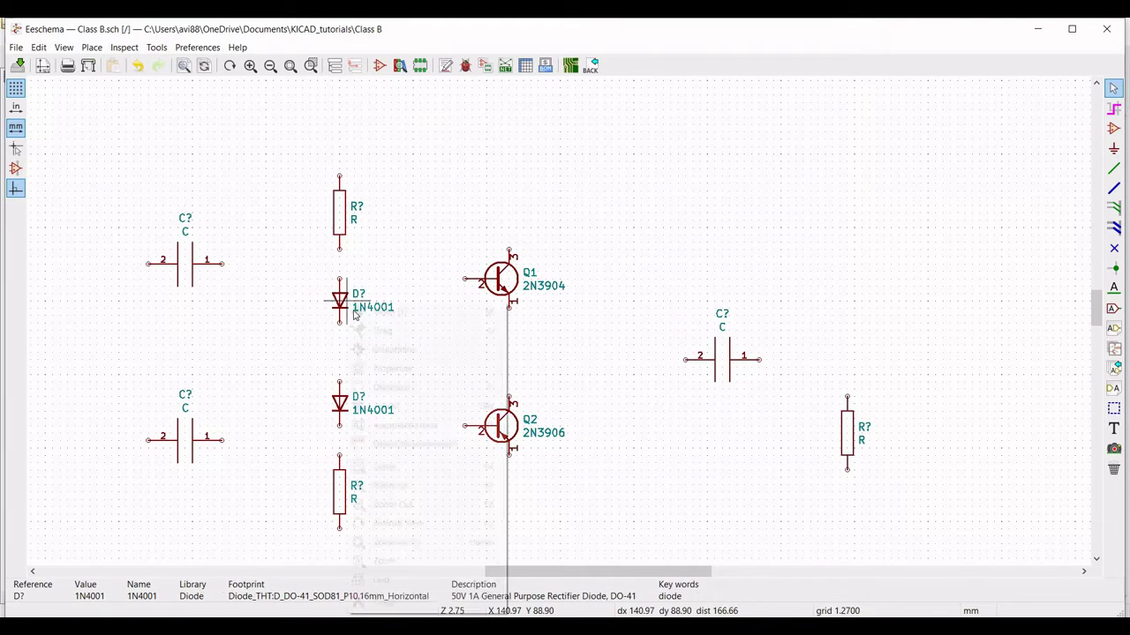
mouse_move(509, 371)
click(556, 367)
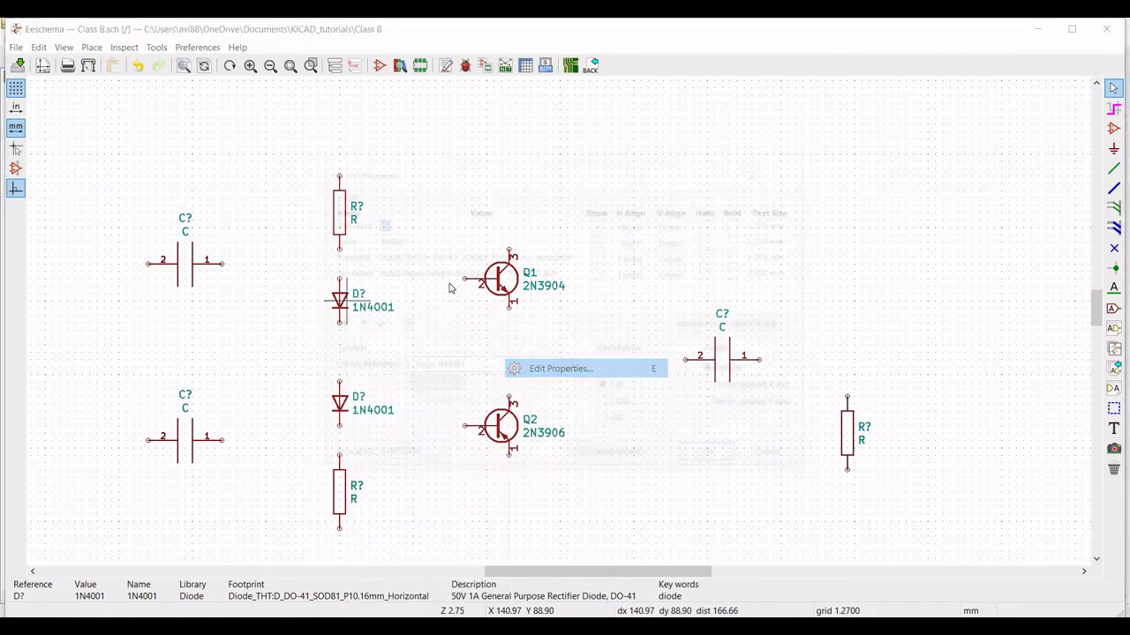
text(D1)
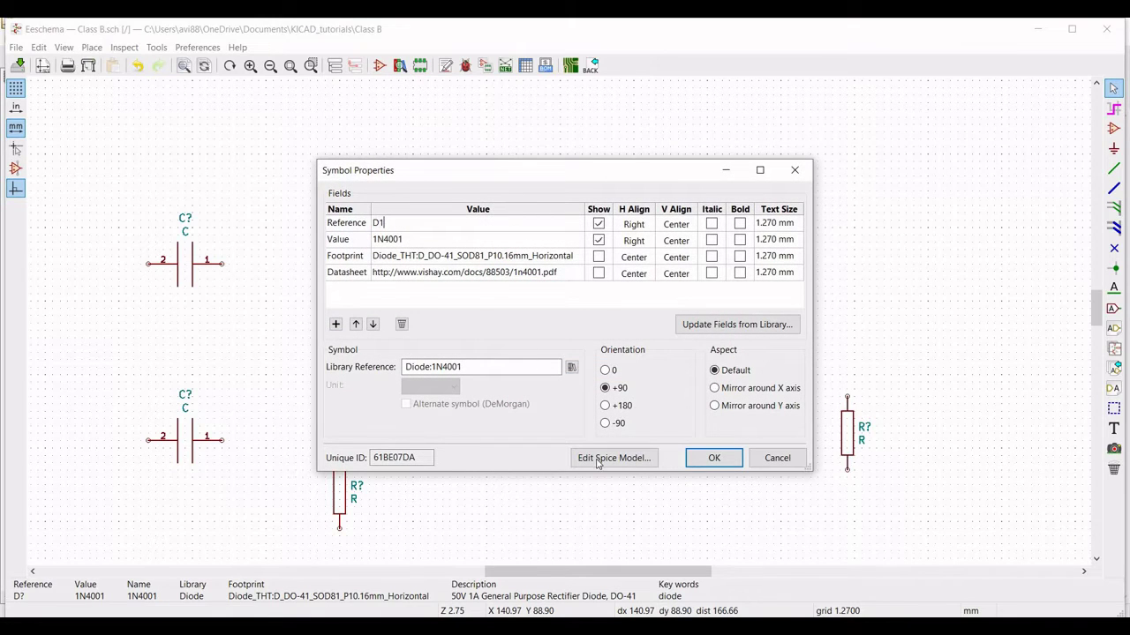
- Load the AOS_model library from the KICAD_tutorials Models folder into D1's Spice model
click(613, 457)
click(707, 145)
click(243, 53)
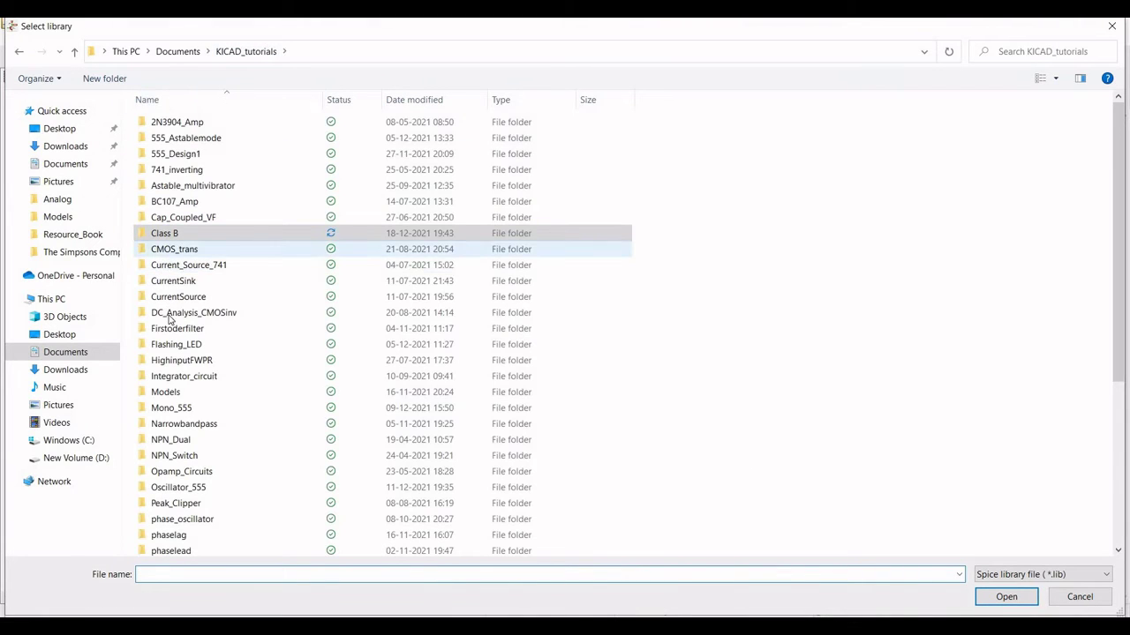
double_click(171, 394)
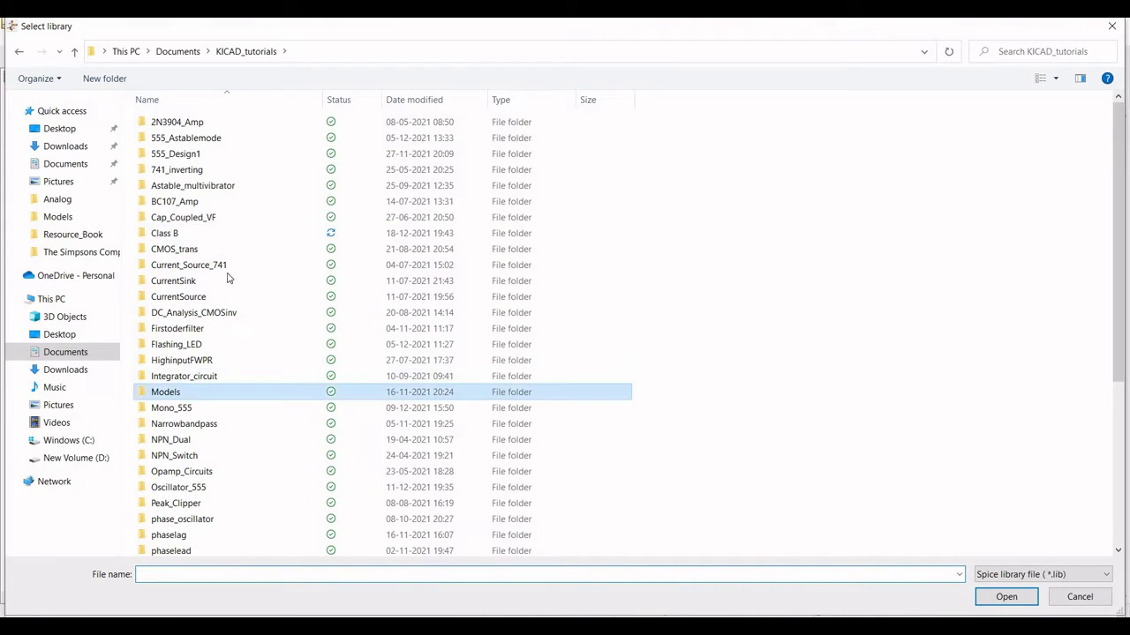
click(180, 142)
click(1005, 597)
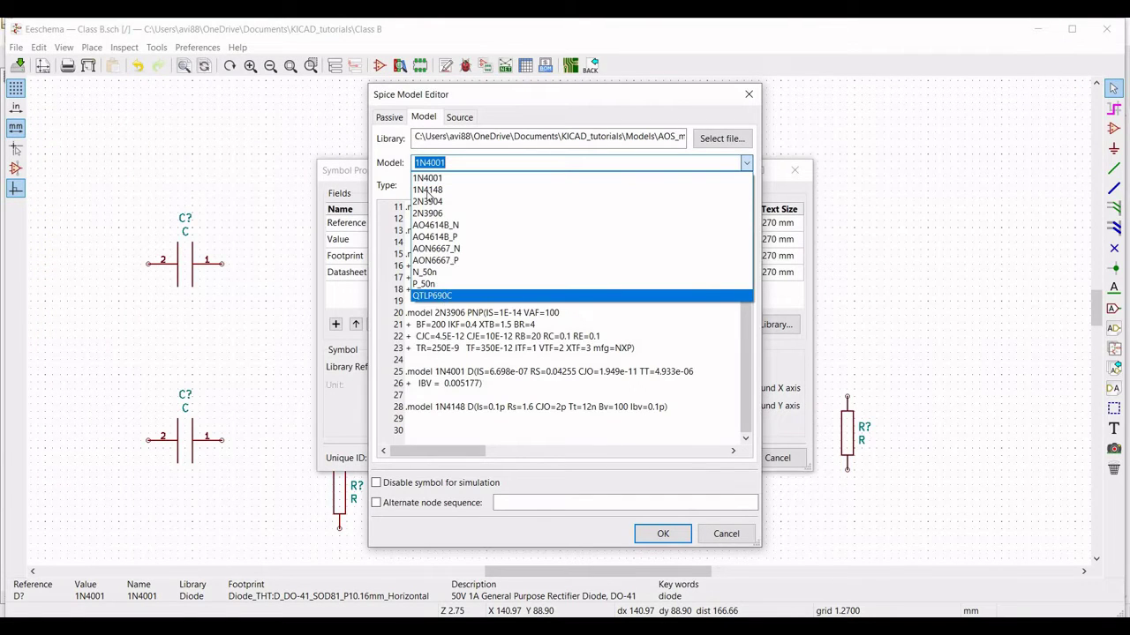
- Choose the 1N4001 model for D1, enable the alternate node sequence 2 1, and apply the properties
click(428, 177)
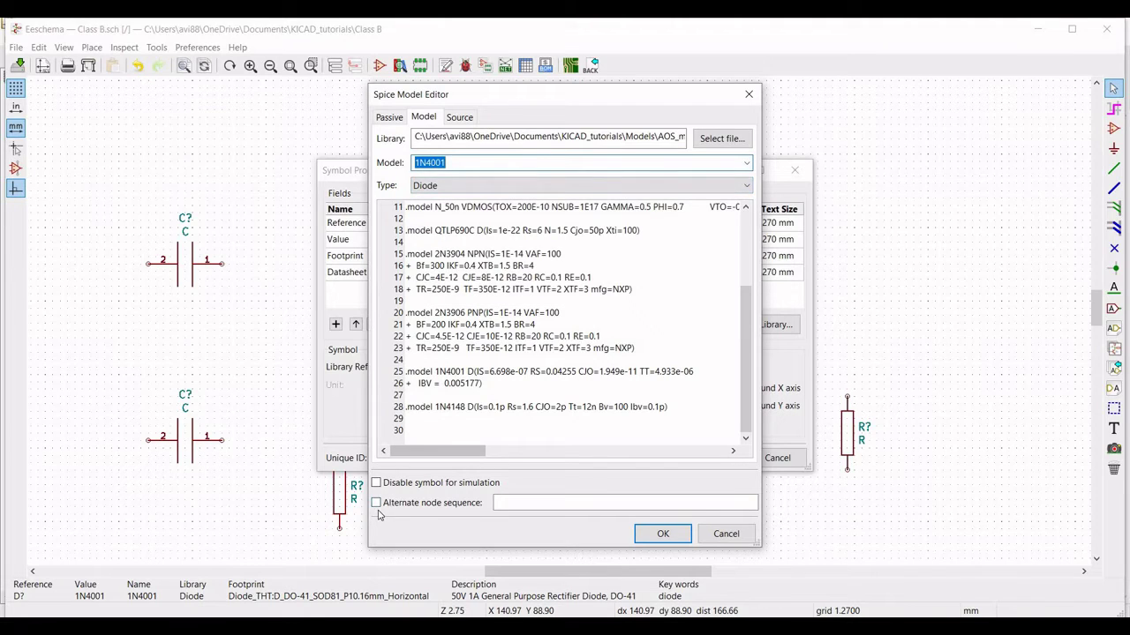
click(383, 505)
click(507, 505)
text(2 1)
click(663, 534)
click(713, 458)
- Set the reference of the lower 1N4001 diode to D2 in its symbol properties
right_click(343, 402)
mouse_move(398, 152)
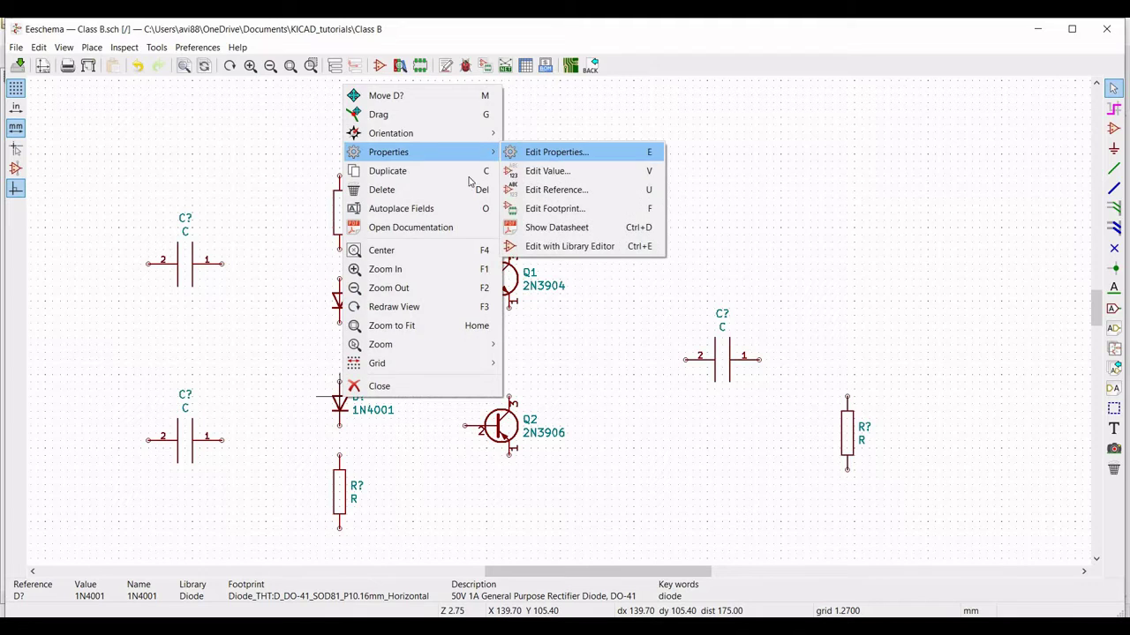
text(eD2)
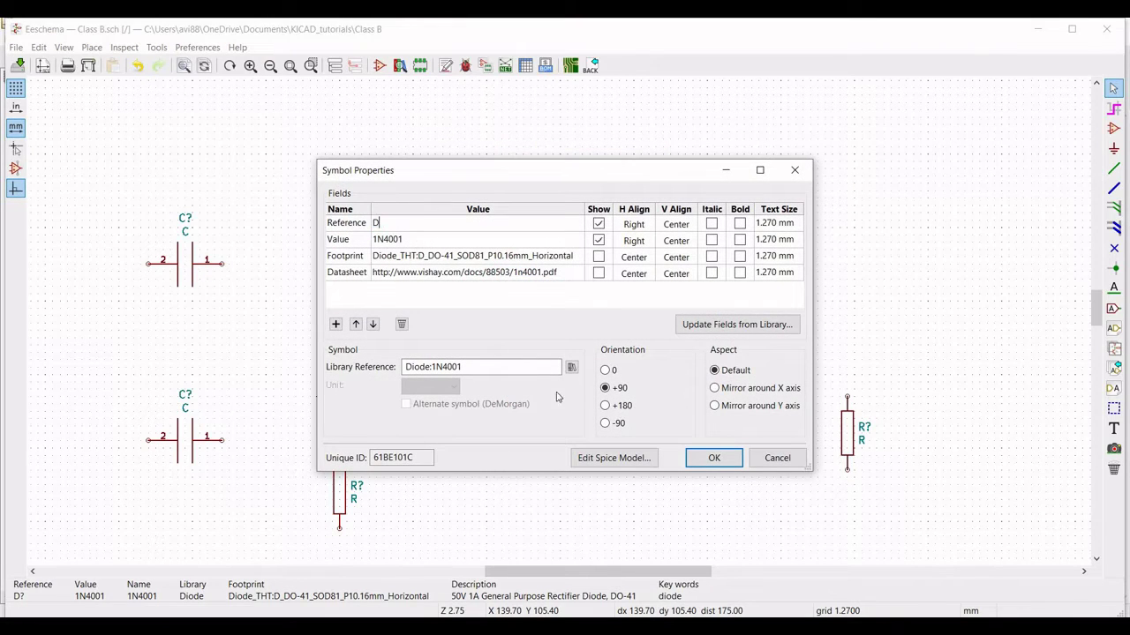
- Load the AOS_model library from the KICAD_tutorials Models folder into D2's Spice model
click(613, 457)
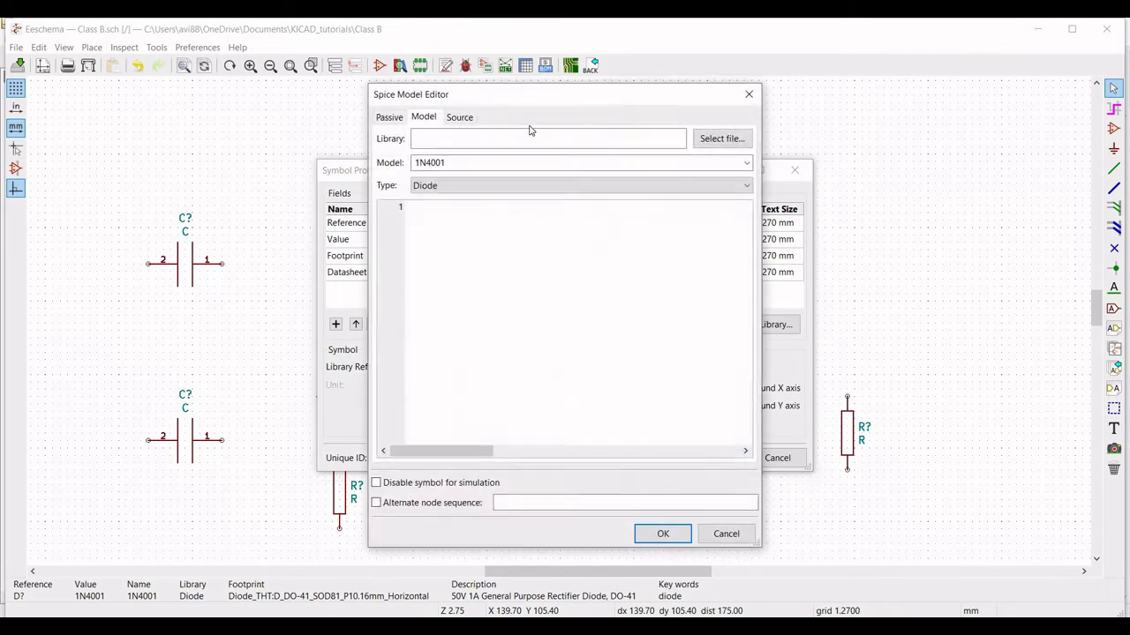
click(718, 139)
click(244, 53)
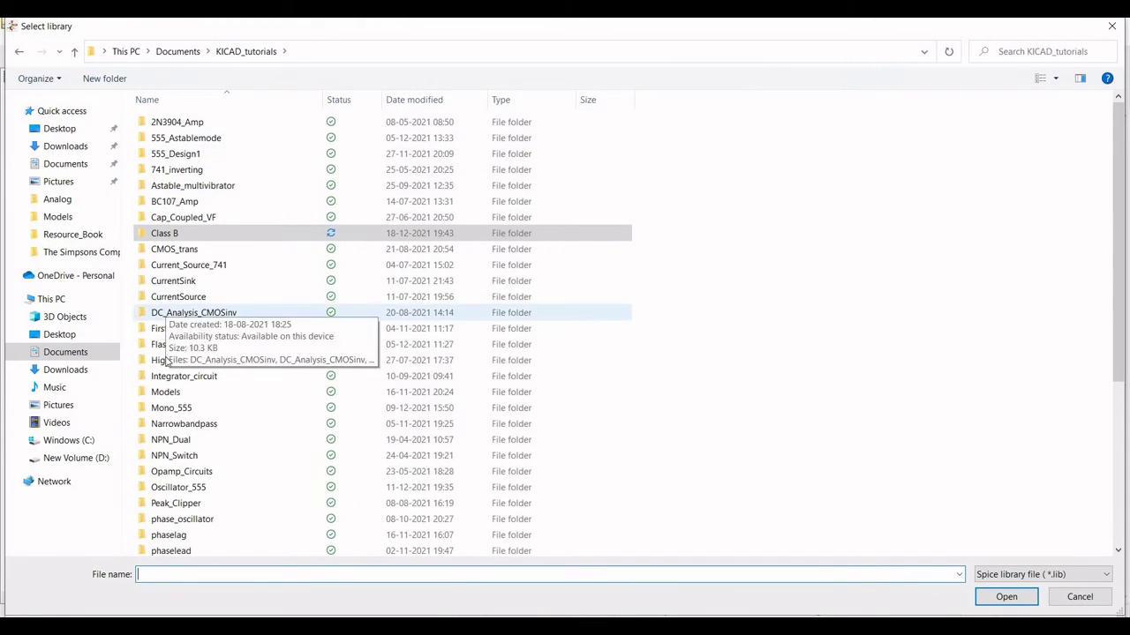
double_click(173, 394)
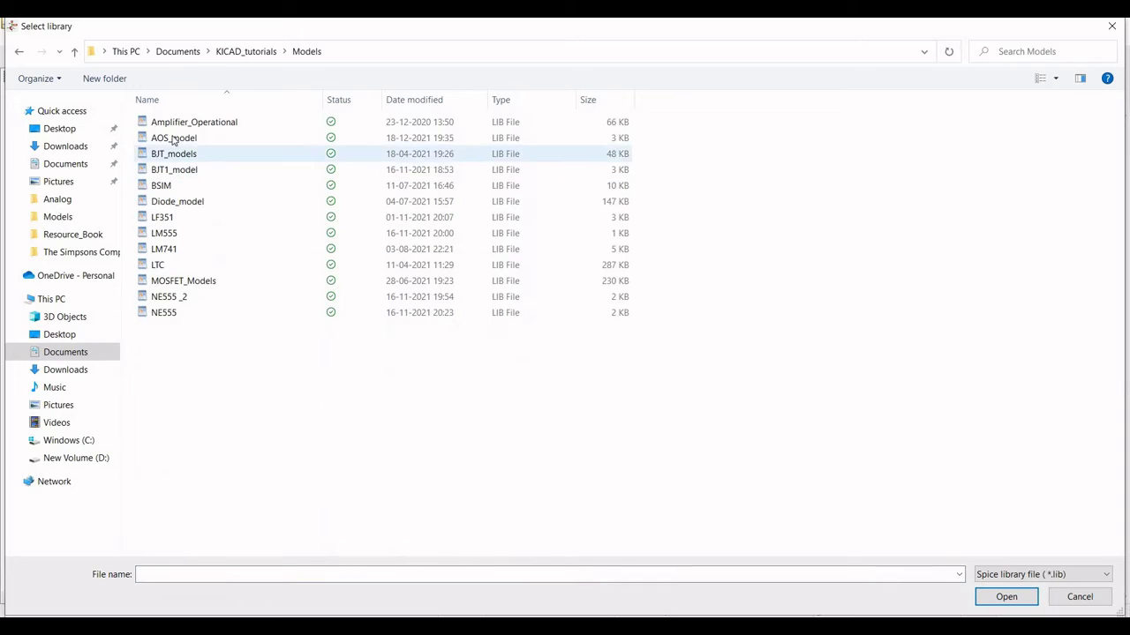
click(174, 138)
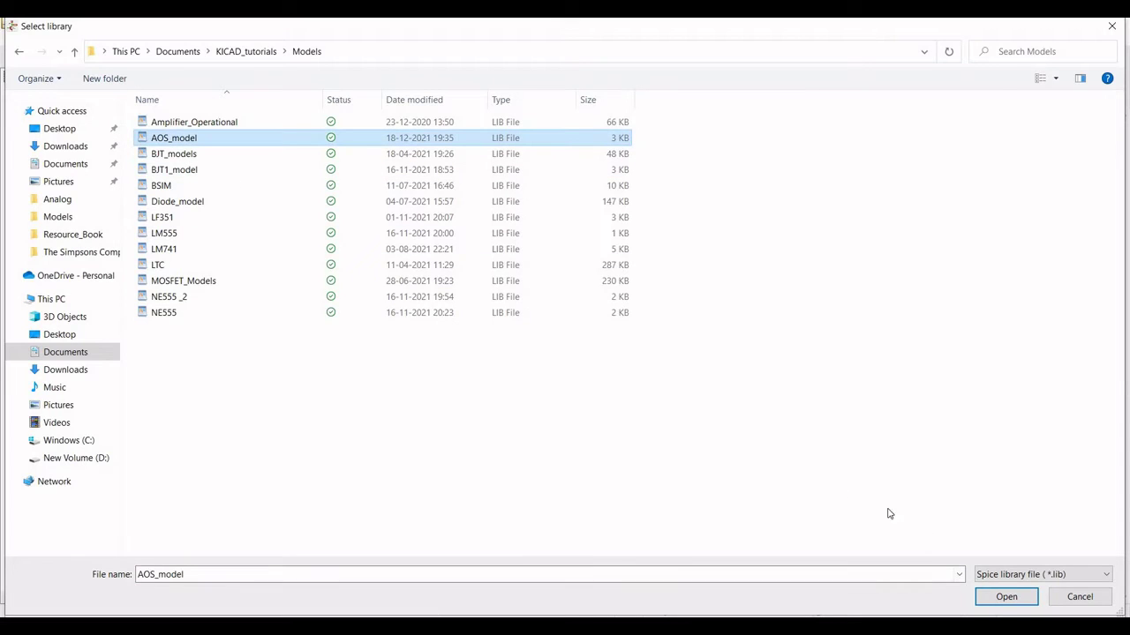
key(Return)
- Keep the 1N4001 model for D2, enable the alternate node sequence 2 1, and apply the properties
click(529, 162)
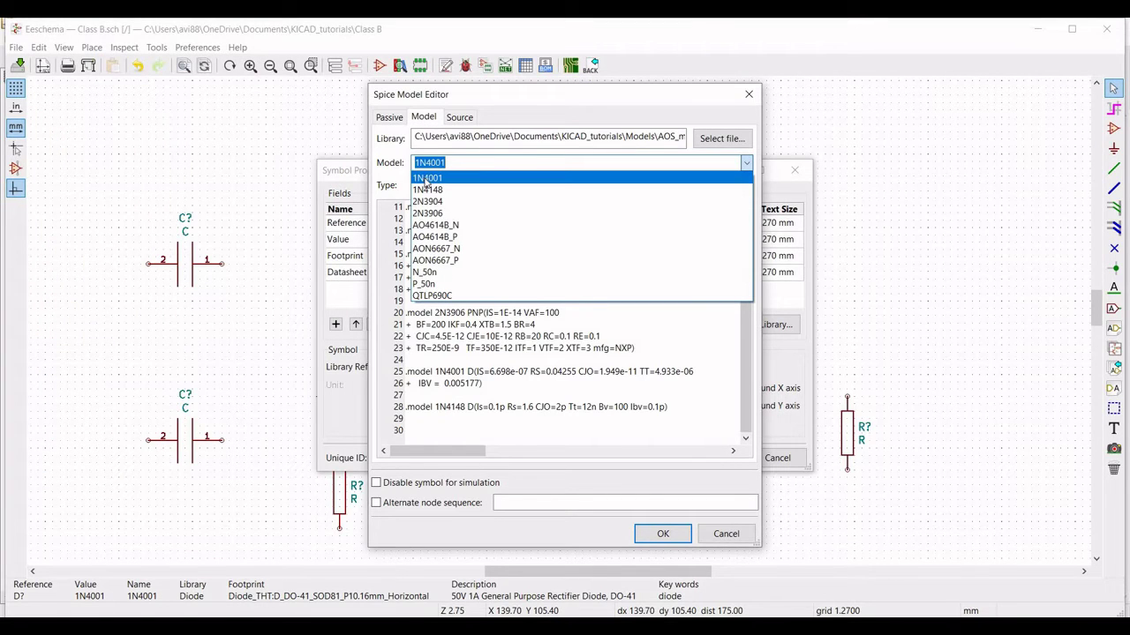
click(397, 441)
click(377, 503)
click(508, 502)
text(2 1)
key(Return)
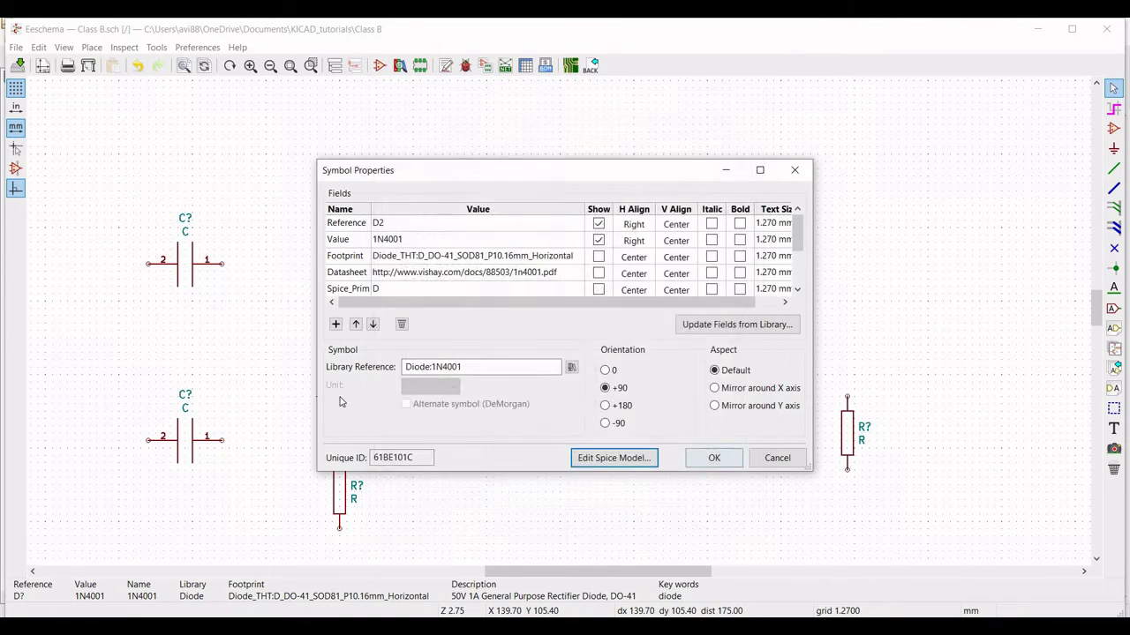
click(713, 456)
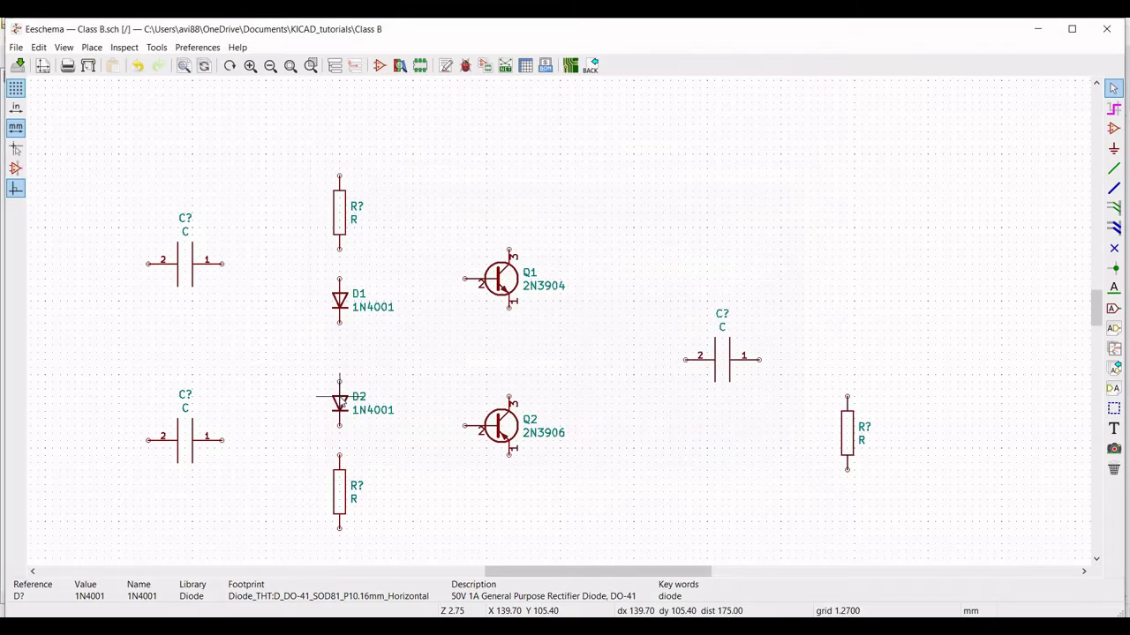
- Set the resistor above diode D1 to reference R1 and value 5k
right_click(339, 208)
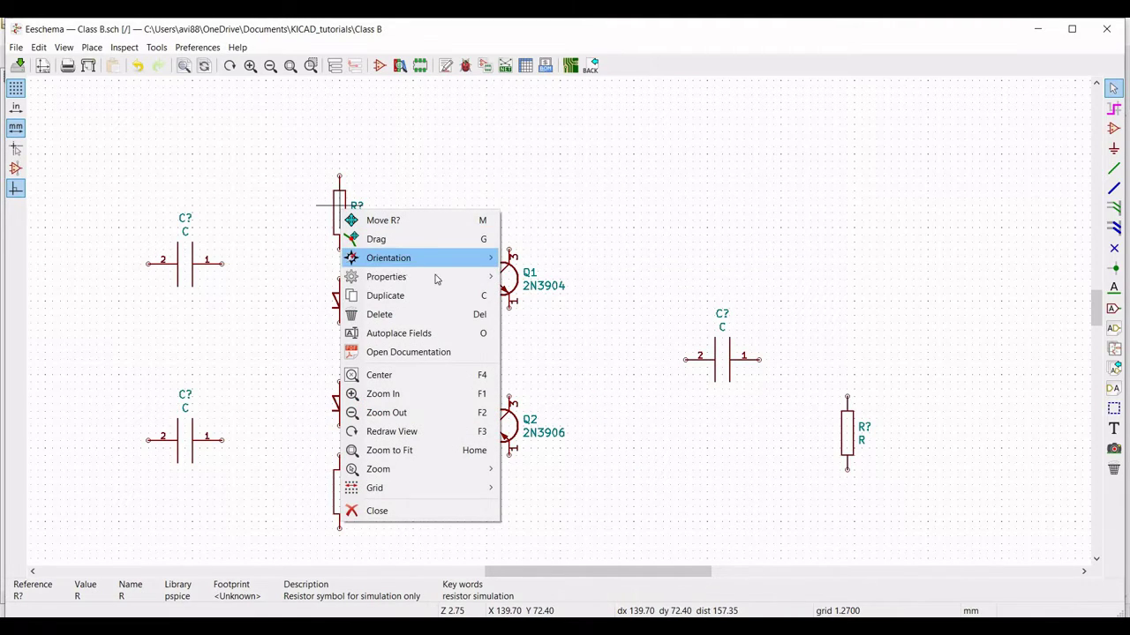
click(521, 278)
text(R1)
text(5k)
click(714, 458)
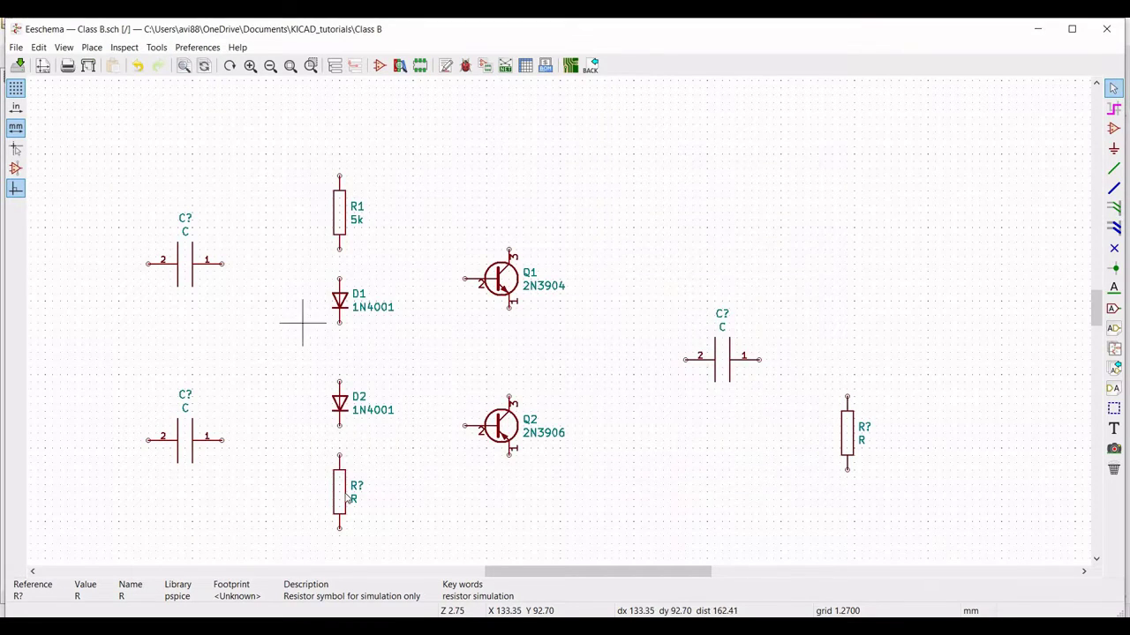
- Set the resistor below diode D2 to reference R2 and value 5k
right_click(344, 494)
mouse_move(444, 248)
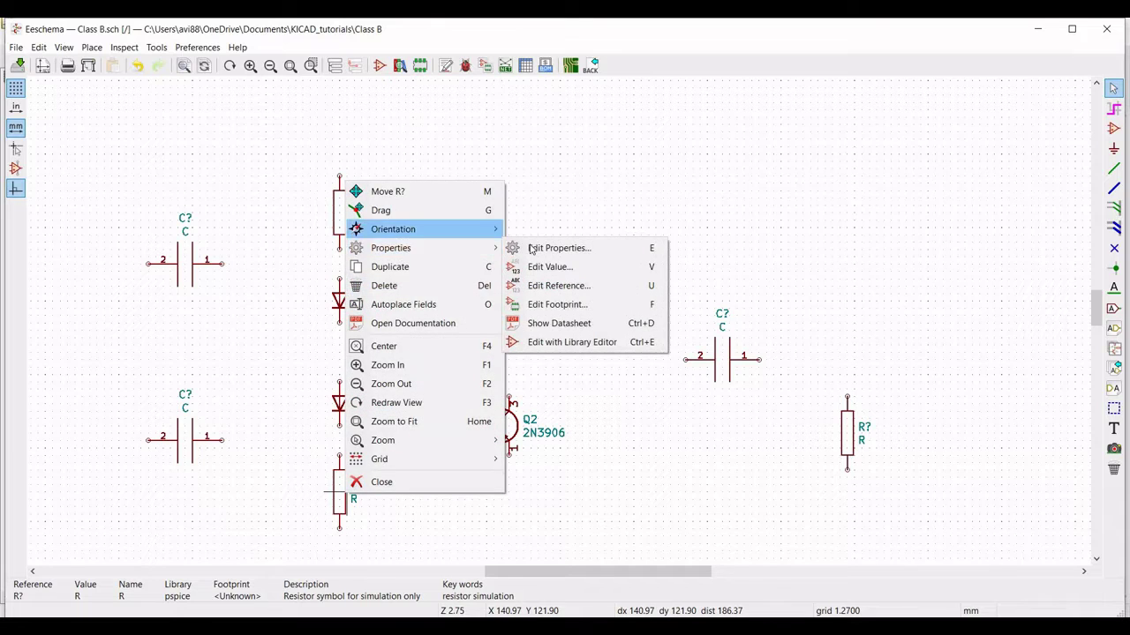
click(533, 250)
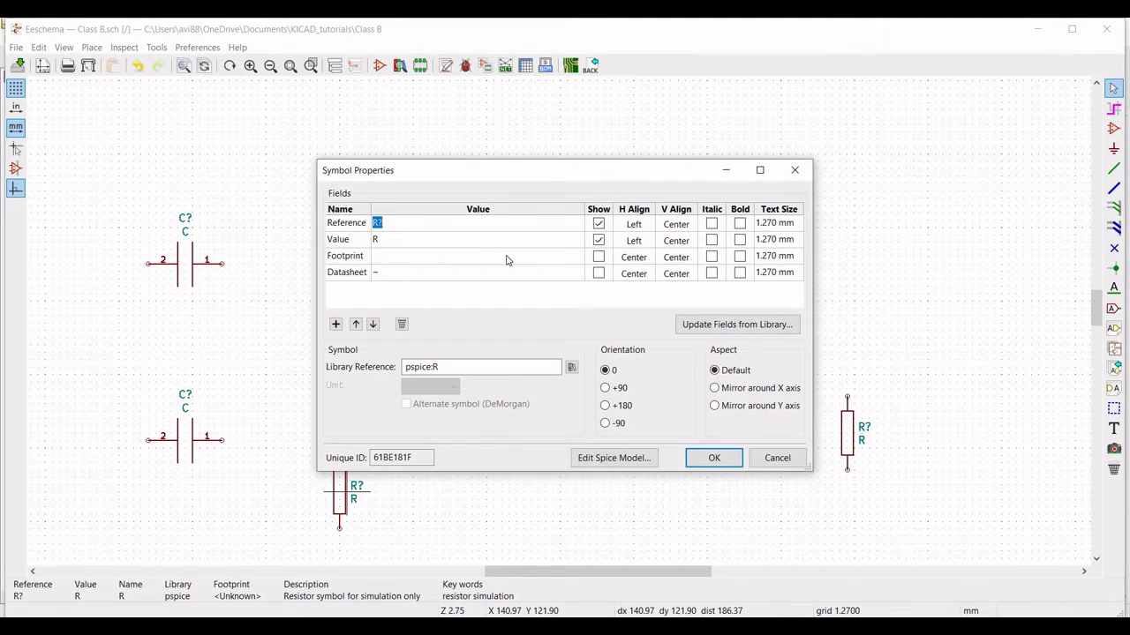
text(R2)
click(426, 243)
text(5k)
click(706, 457)
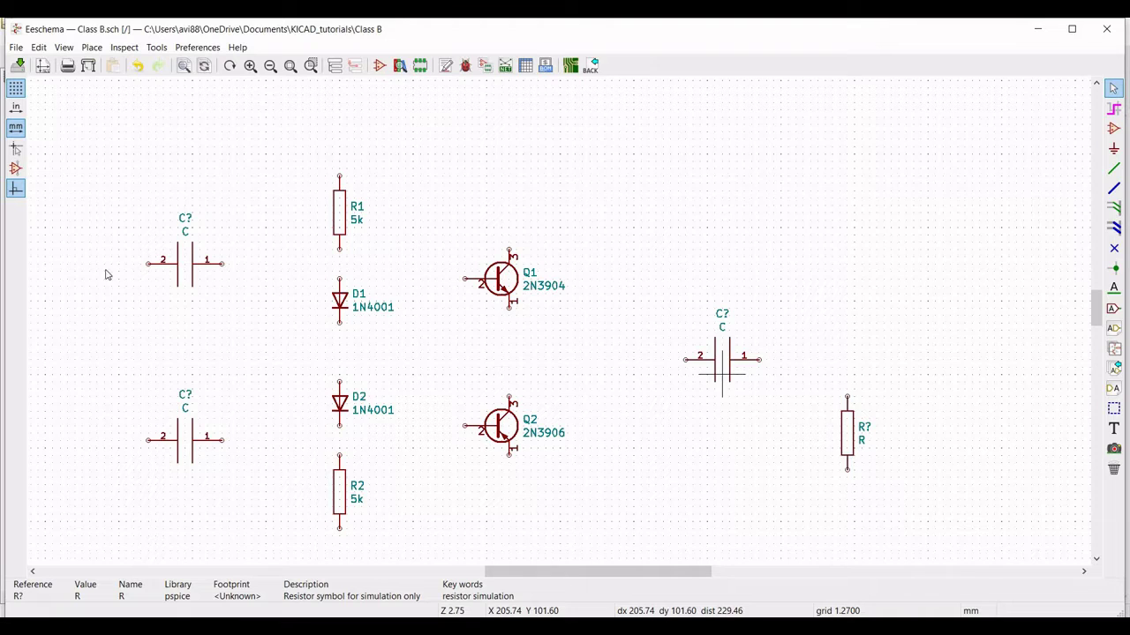
- Set the upper input capacitor beside D1 to reference C1 and value 10u
right_click(192, 263)
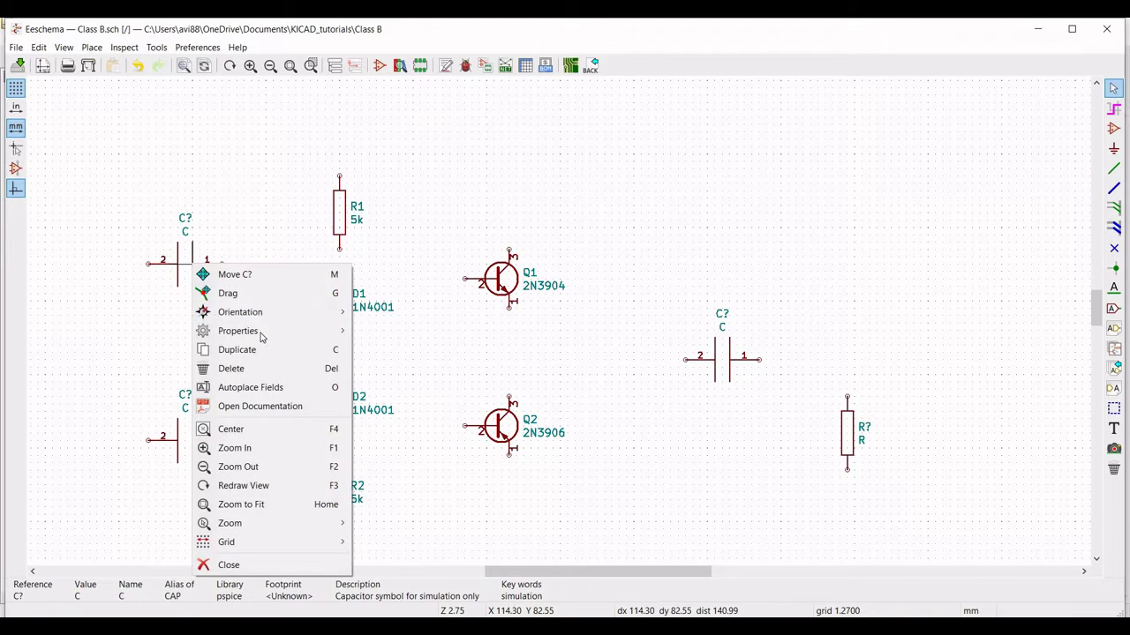
click(390, 335)
text(C)
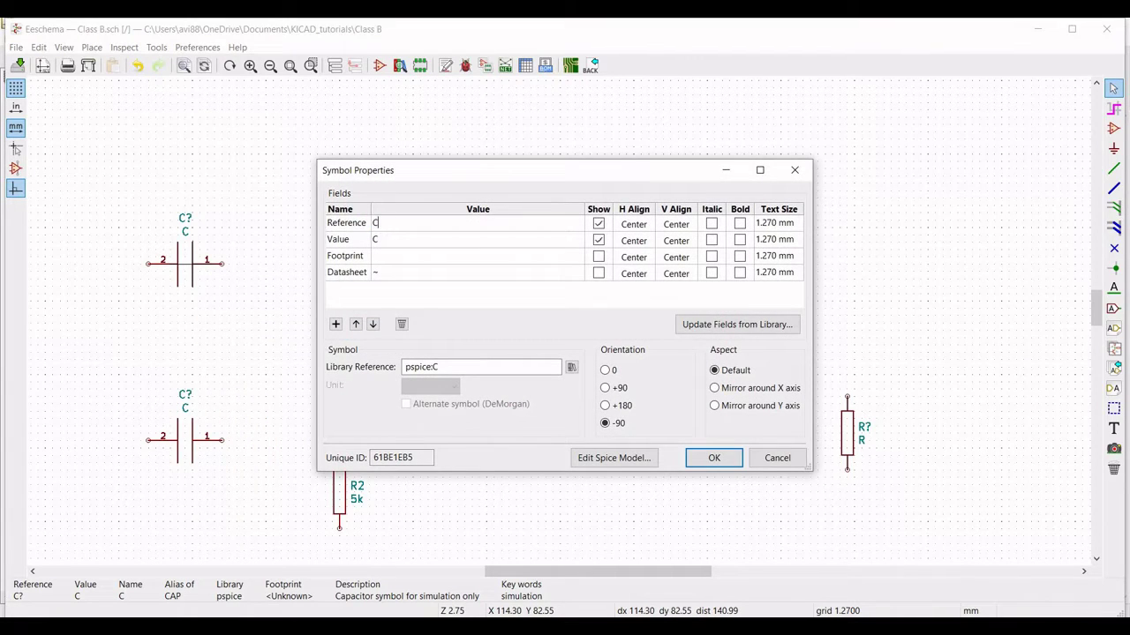
text(1)
key(Return)
text(10u)
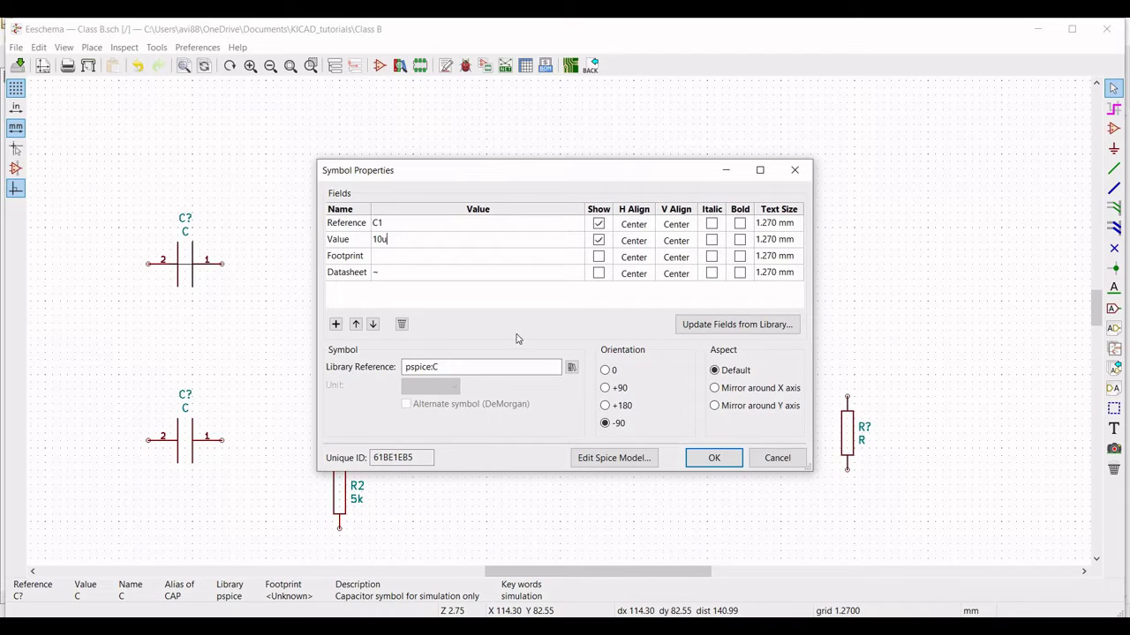
click(714, 458)
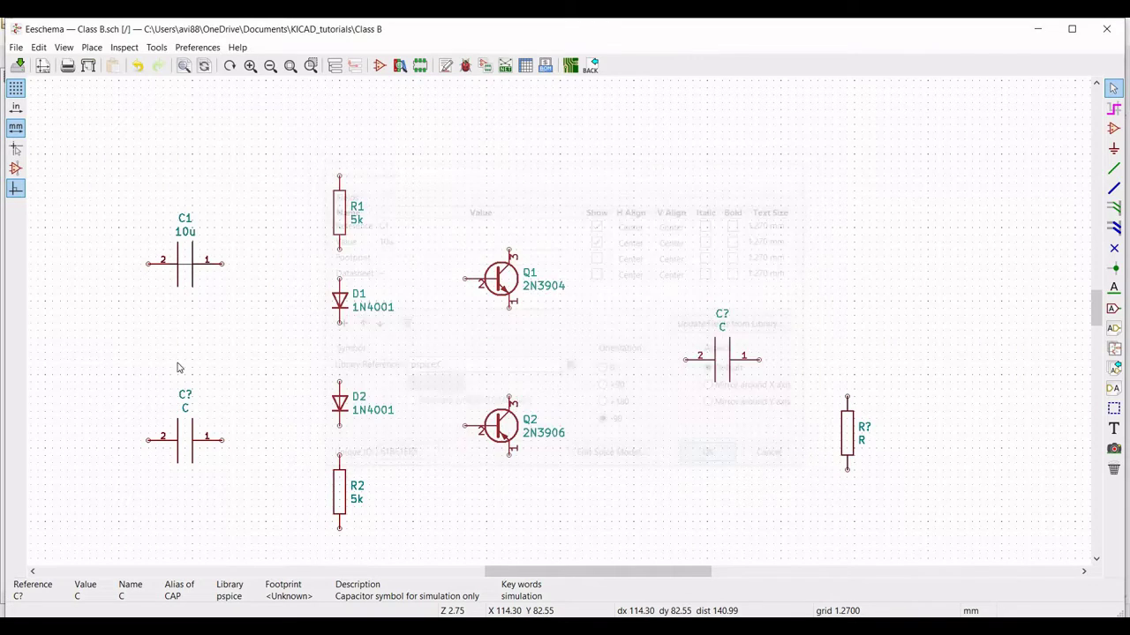
- Set the lower input capacitor beside D2 to reference C2 and value 10u
right_click(182, 441)
mouse_move(294, 201)
click(388, 195)
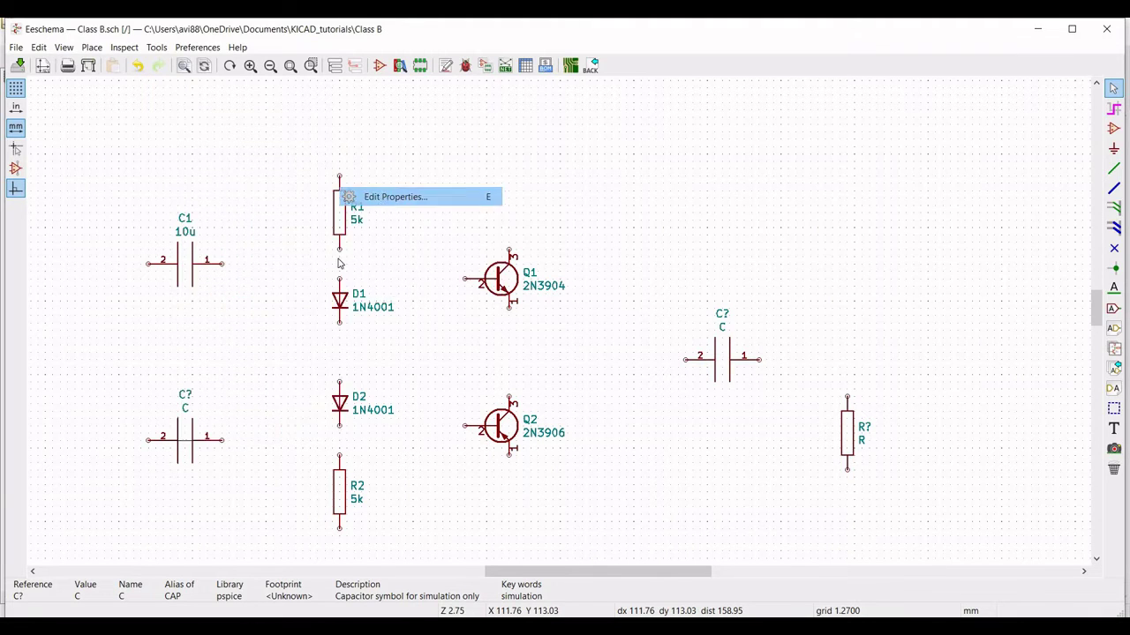
text(C2)
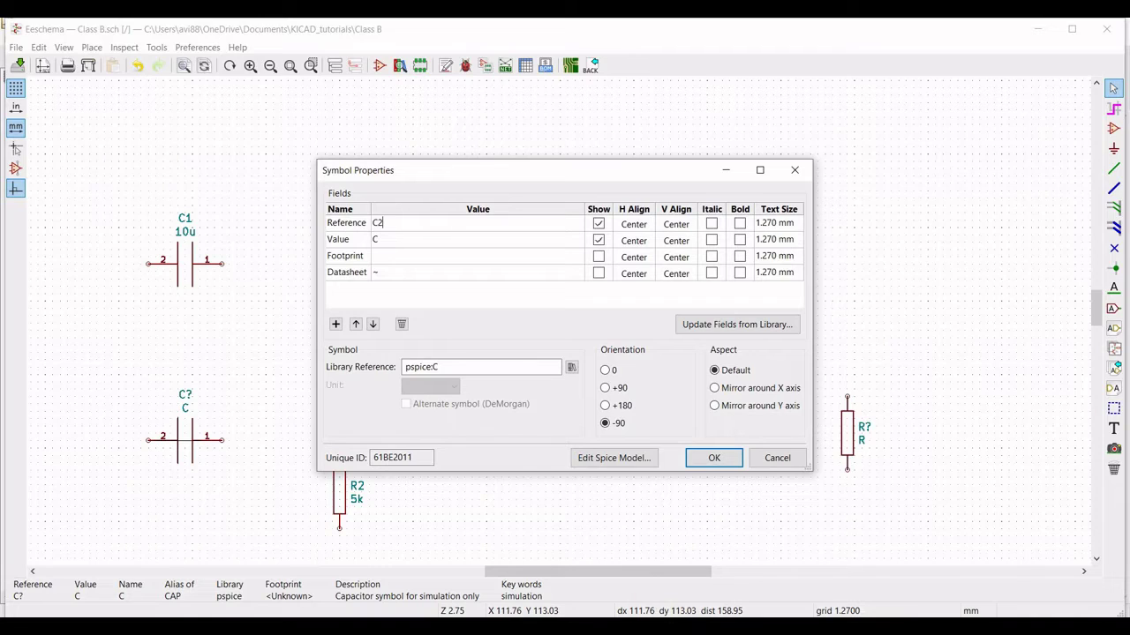
click(401, 248)
click(714, 459)
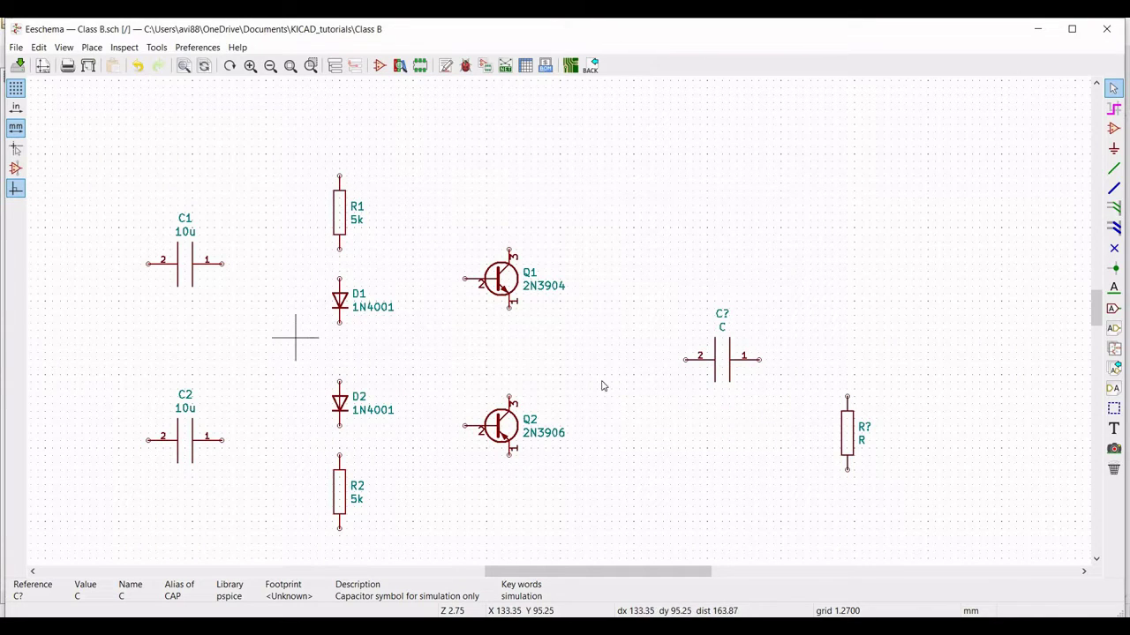
- Set the output capacitor between the transistors and the load resistor to reference C3 and value 100u
right_click(726, 359)
mouse_move(788, 112)
click(936, 115)
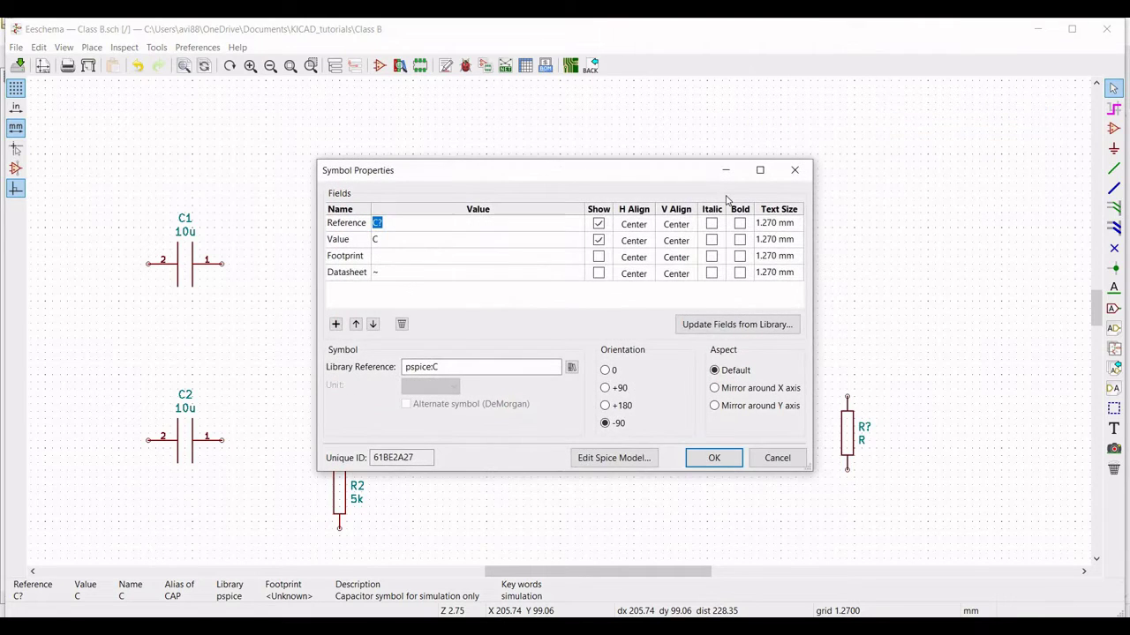
text(C3)
text(100u)
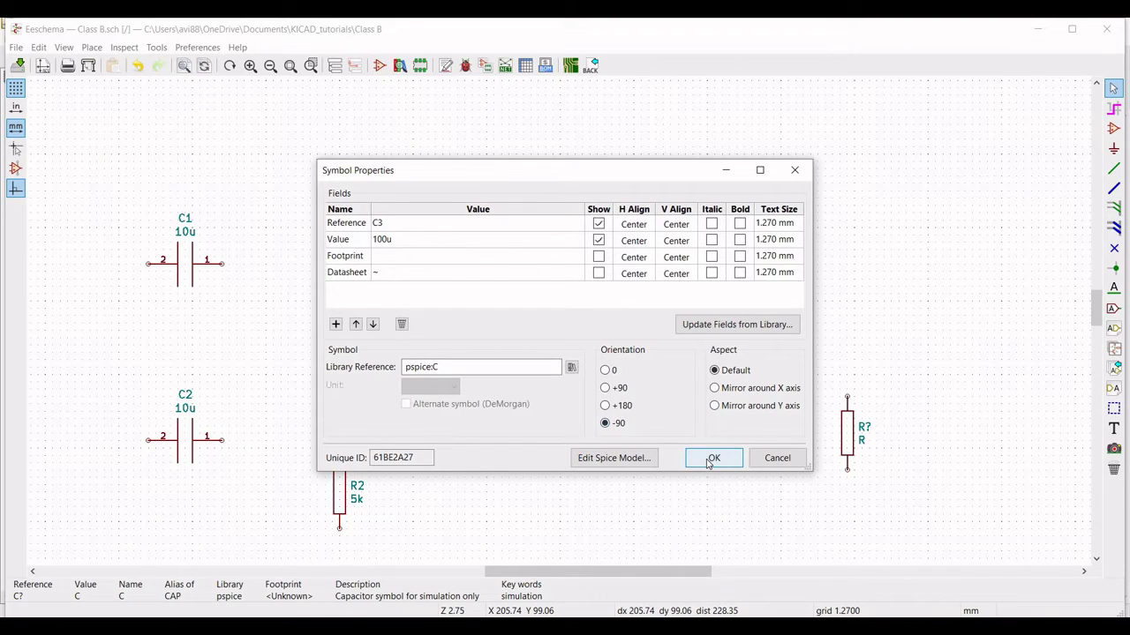
key(Return)
- Set the load resistor beside C3 to reference R3 and value 100
right_click(849, 422)
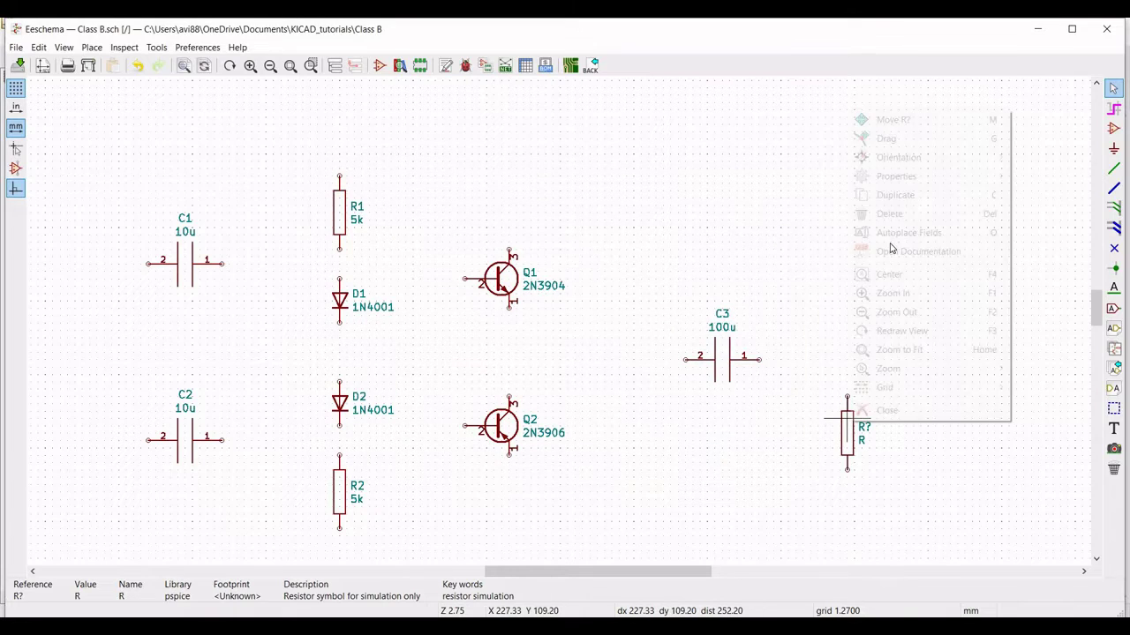
mouse_move(898, 176)
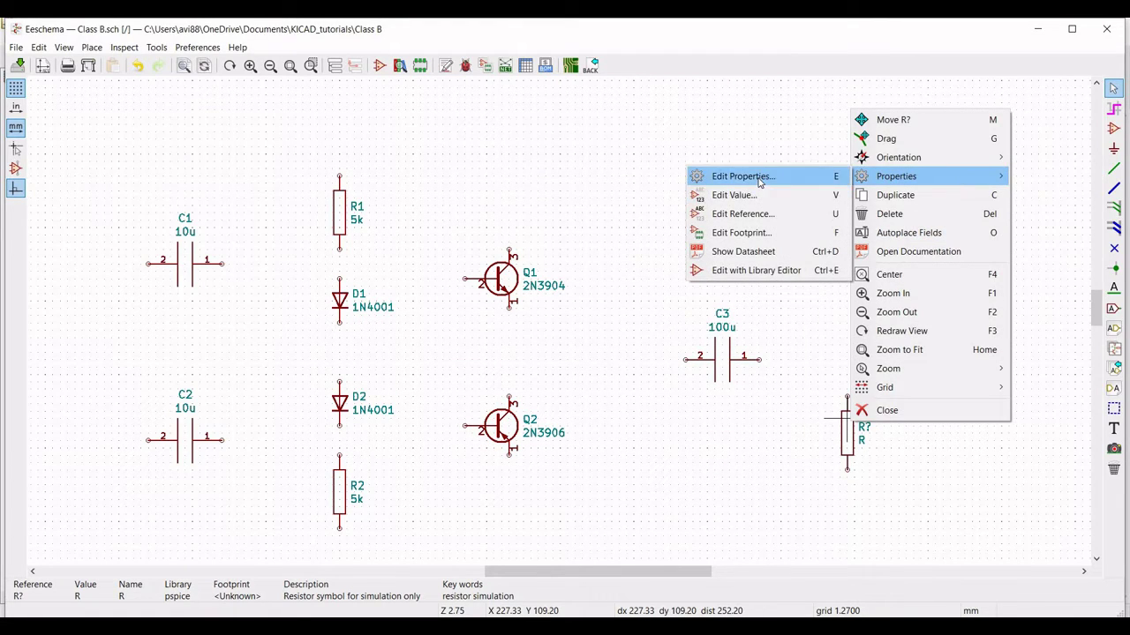
click(759, 176)
text(R)
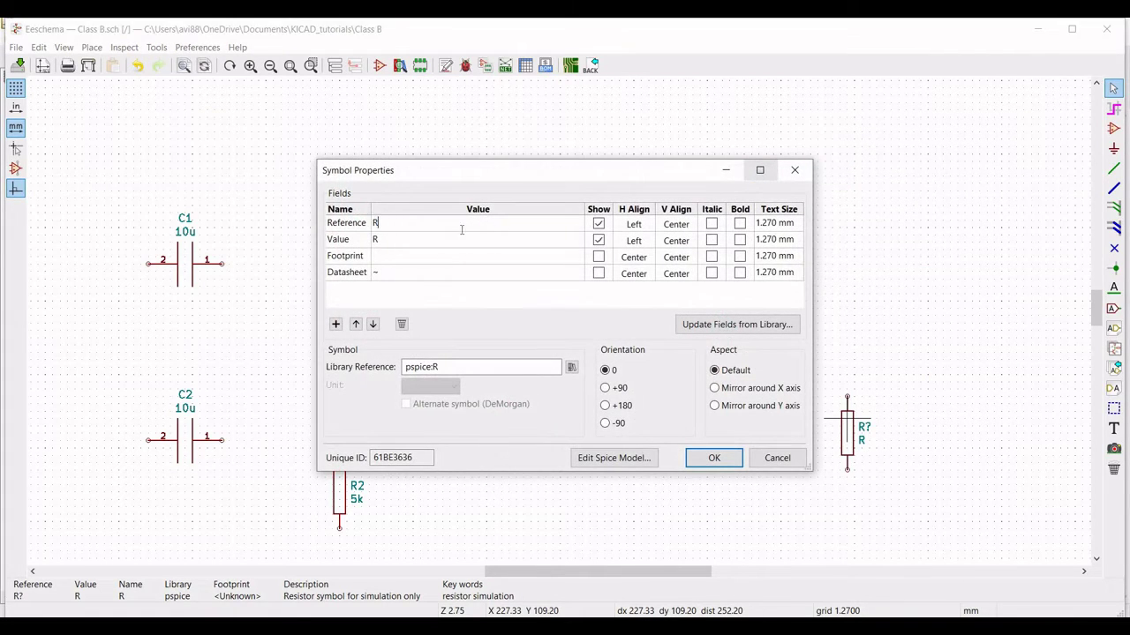
text(3100)
click(714, 458)
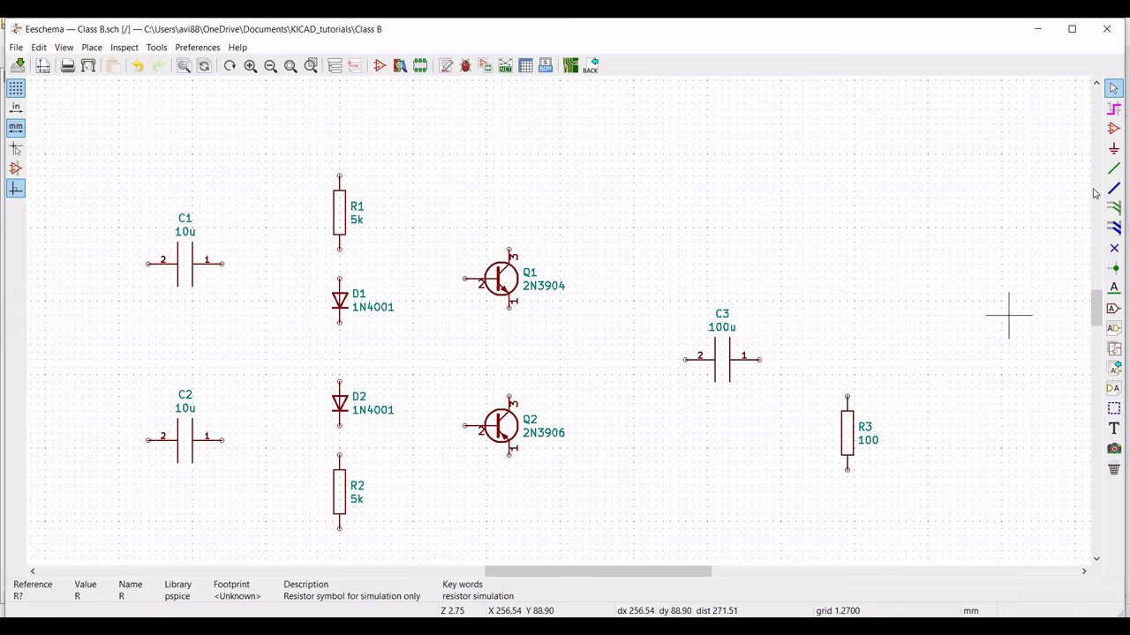
- Place two VSOURCE symbols from the pspice library side by side above C3 and R3
click(1113, 168)
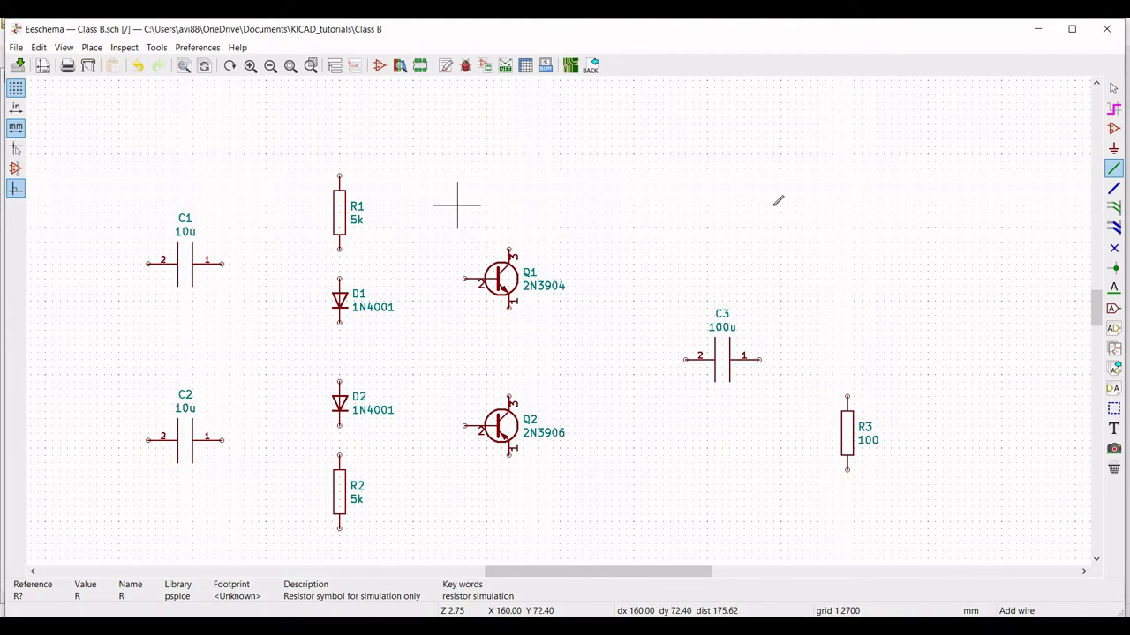
key(Escape)
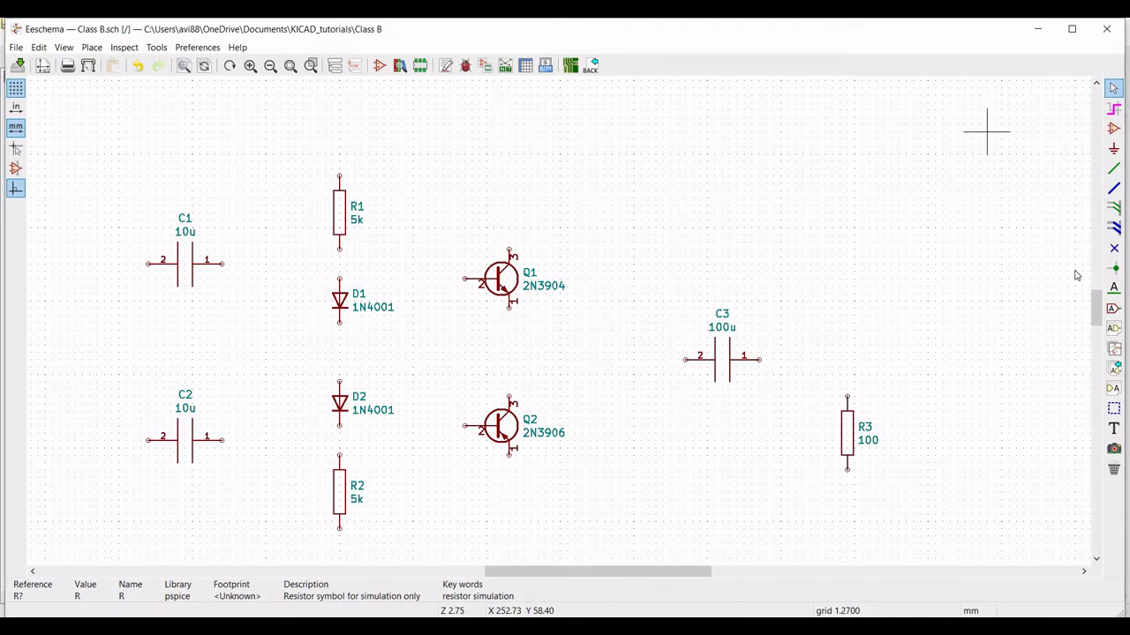
click(1113, 128)
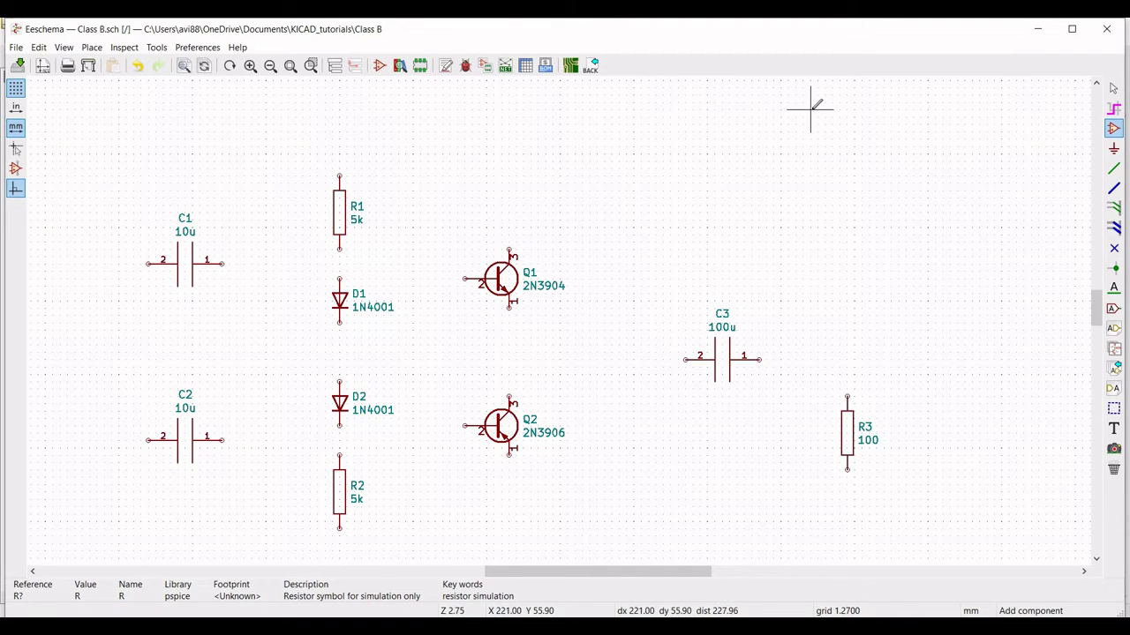
click(813, 113)
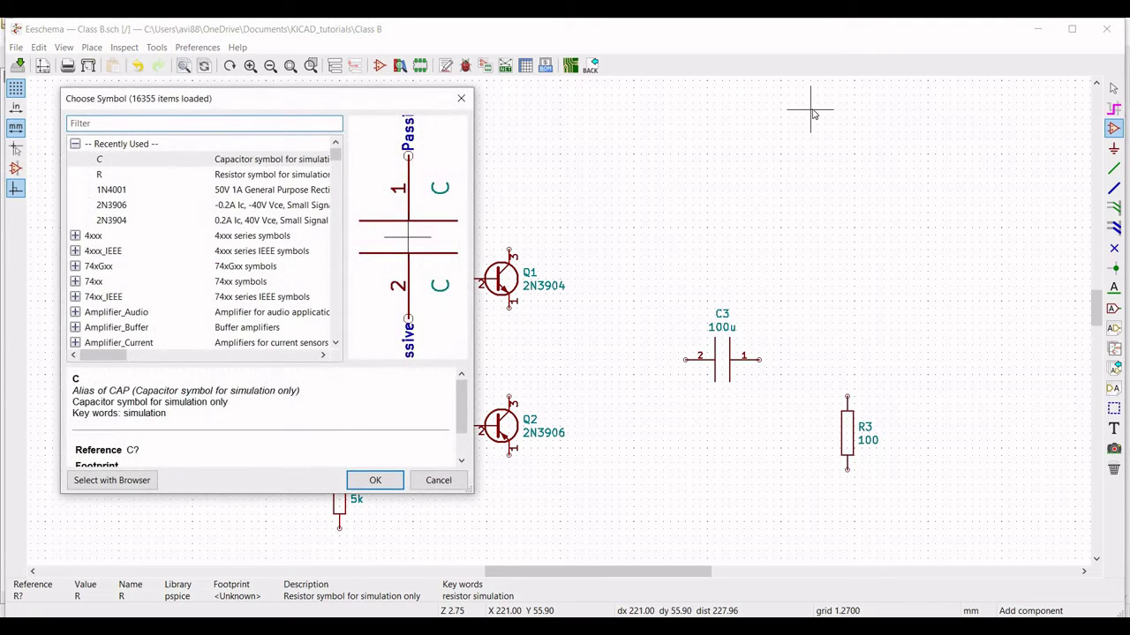
text(pspic)
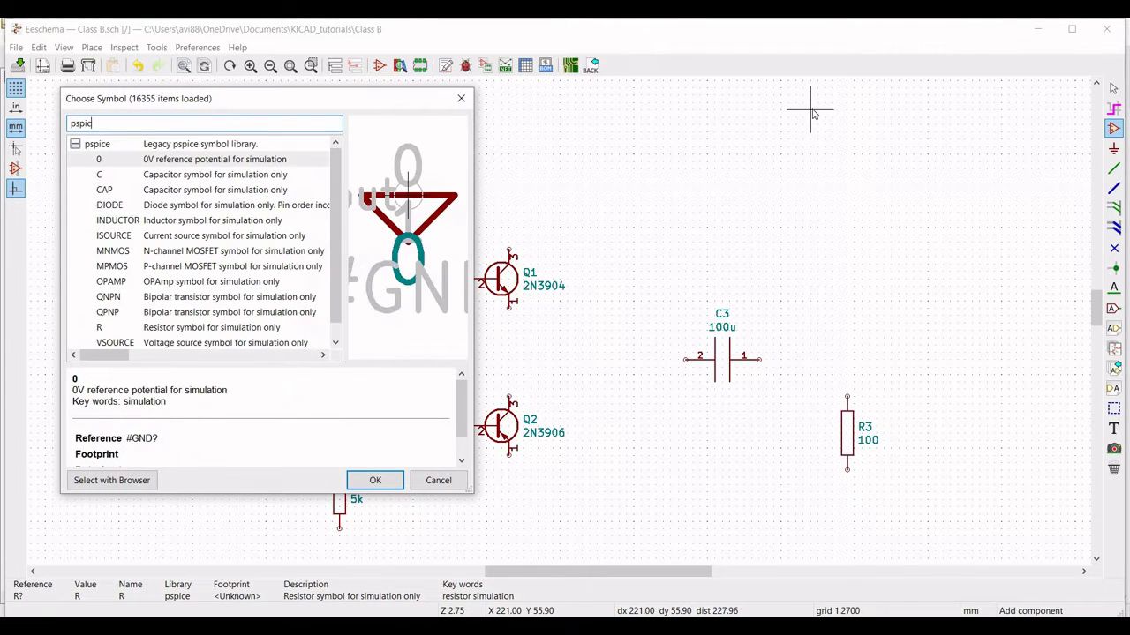
click(227, 342)
key(Return)
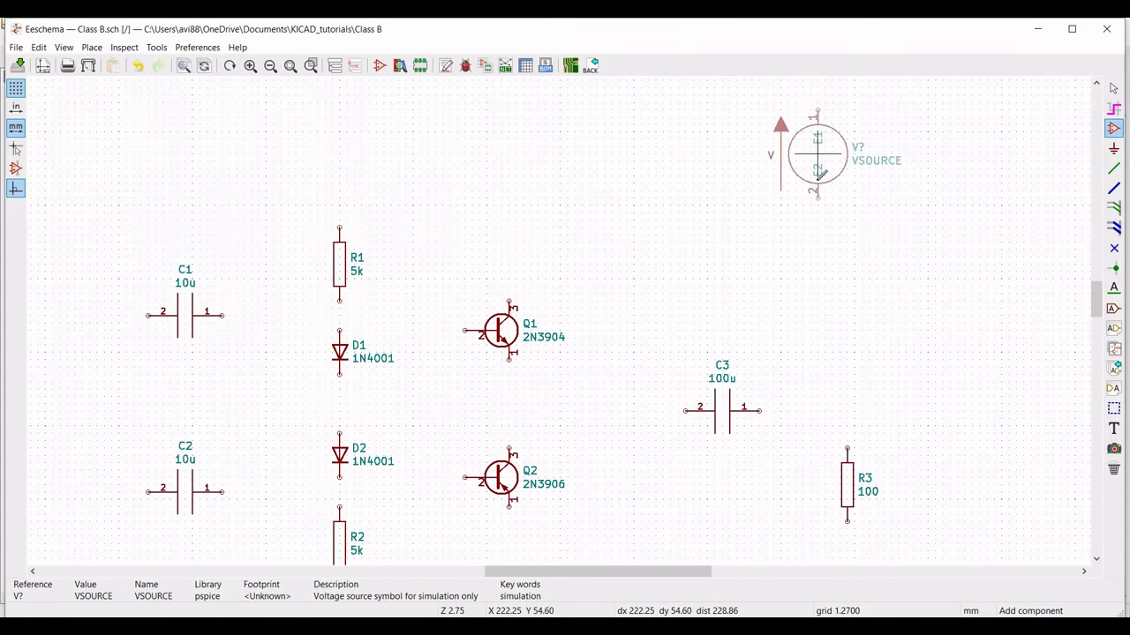
click(958, 179)
click(980, 176)
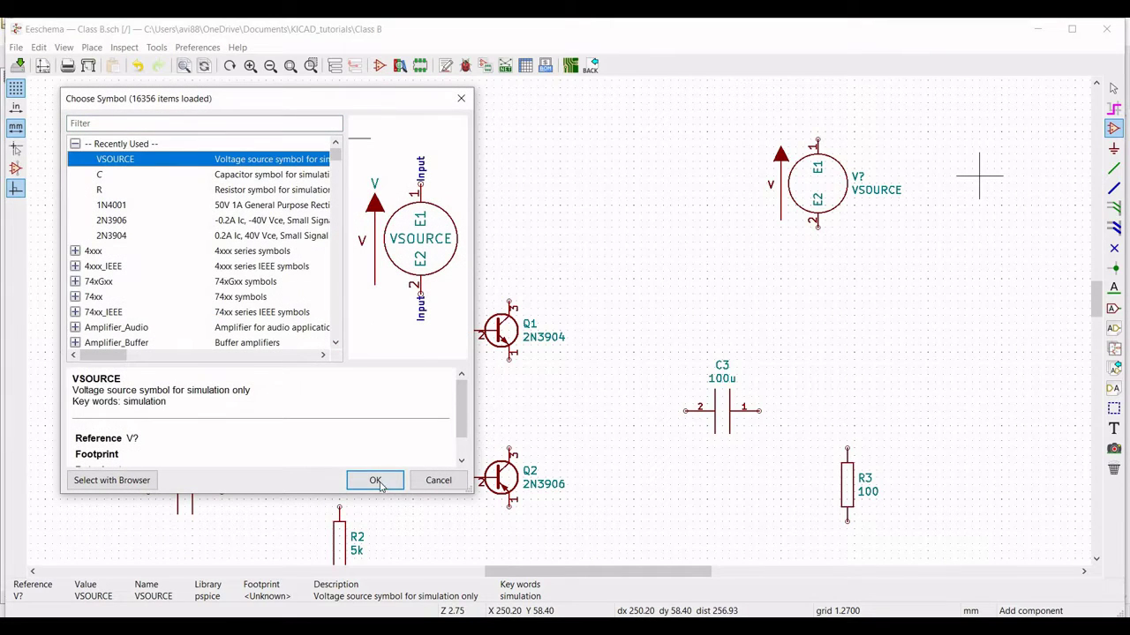
click(375, 482)
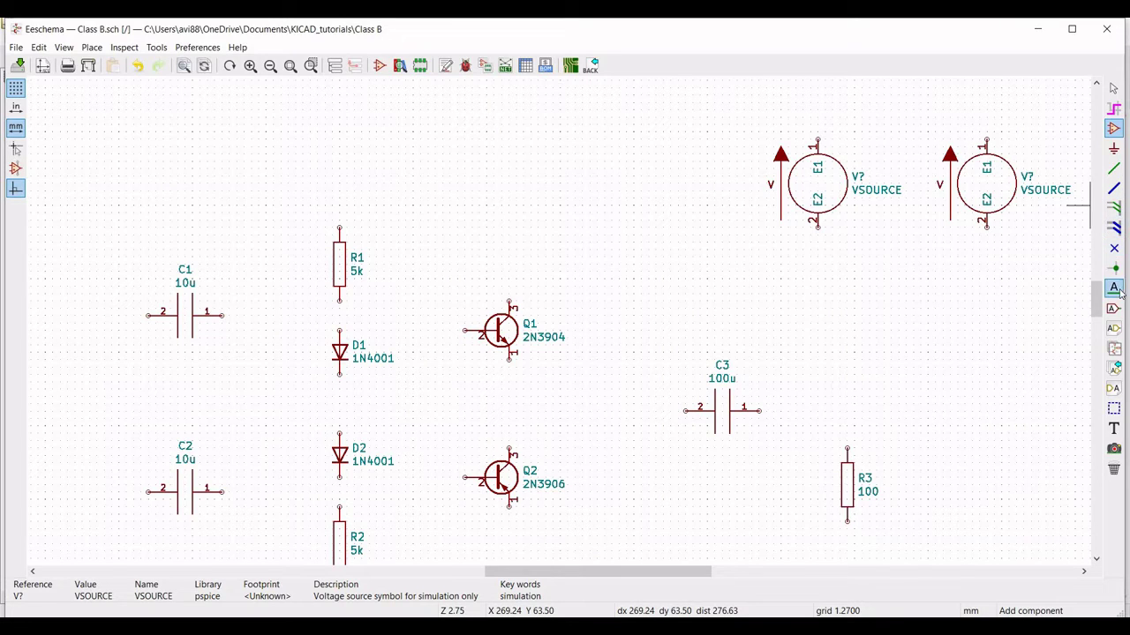
- Place a GND power symbol on pin 2 of the first voltage source, above C3 and R3
click(1114, 149)
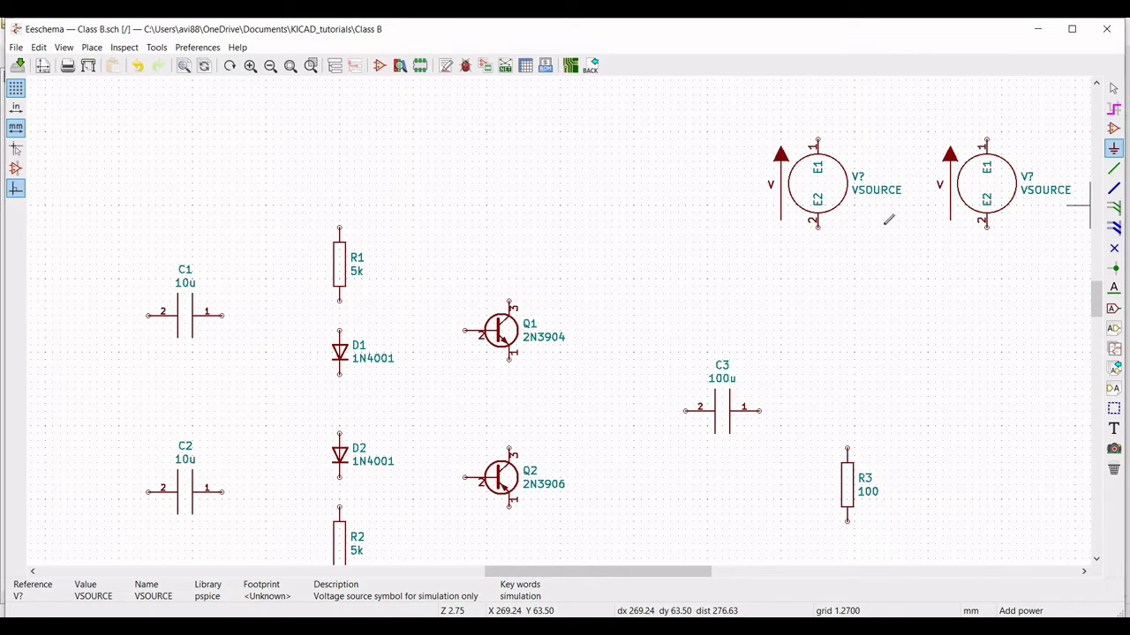
click(816, 251)
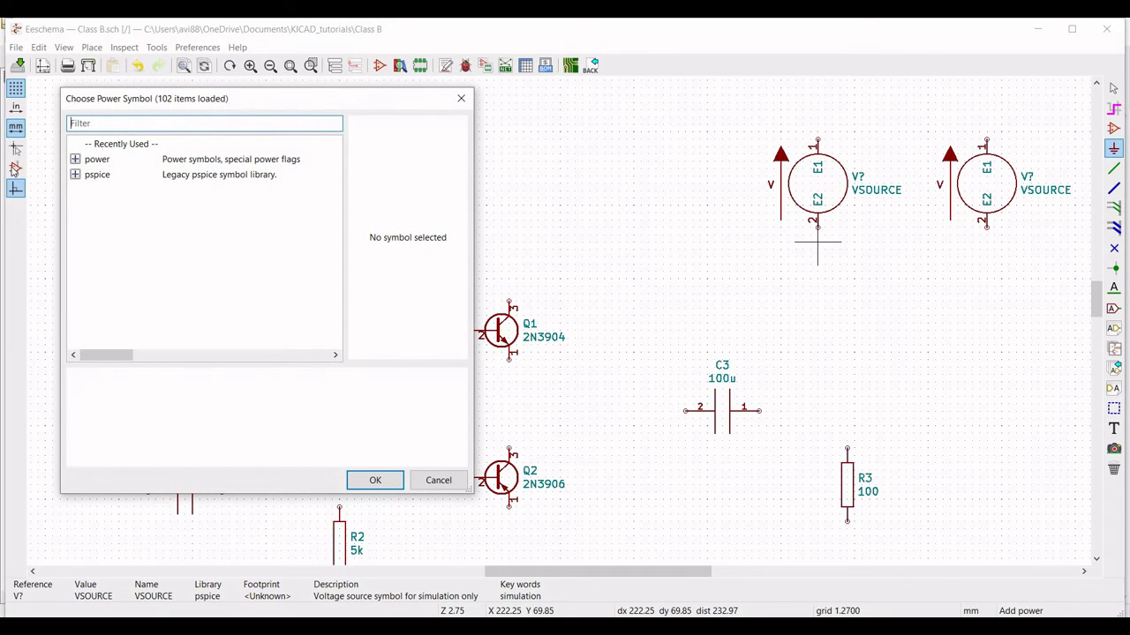
text(gnd)
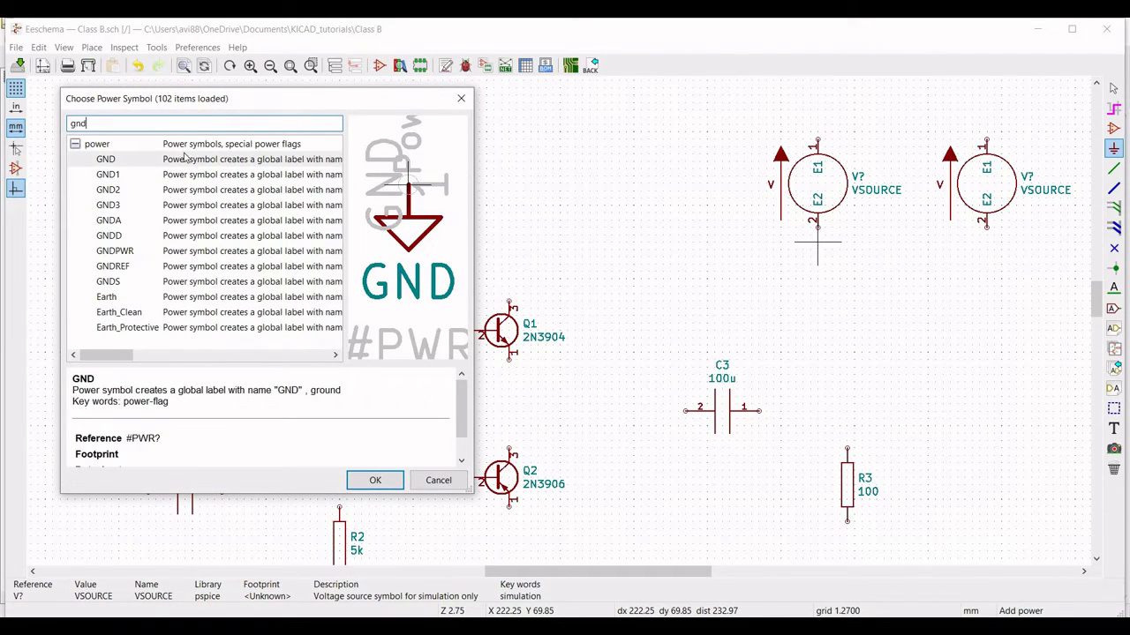
key(Tab)
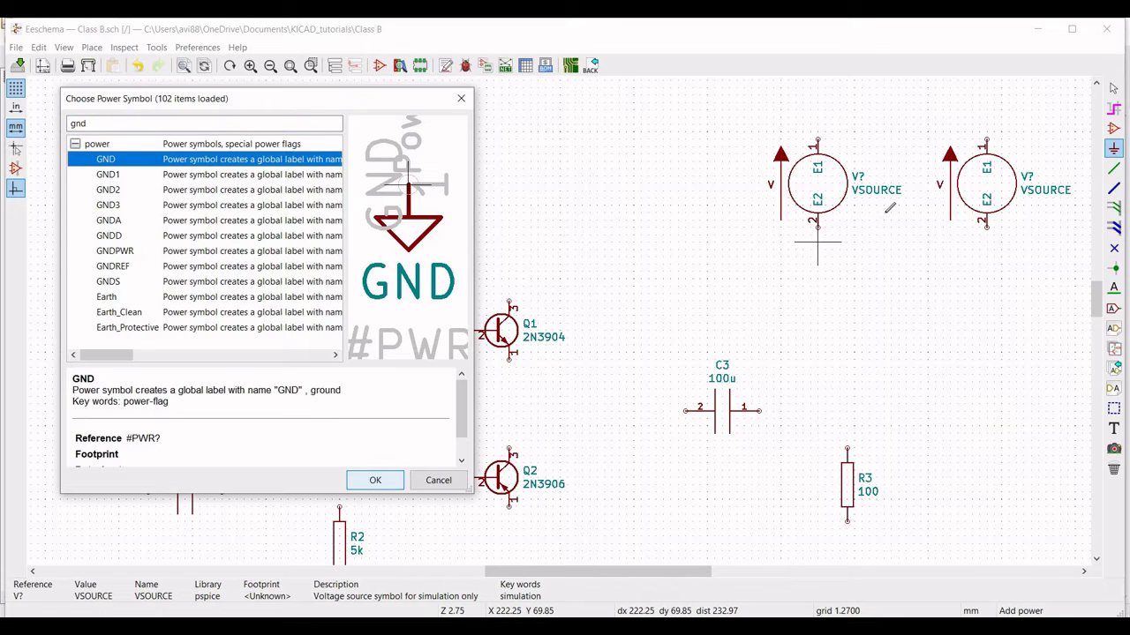
click(376, 481)
click(818, 228)
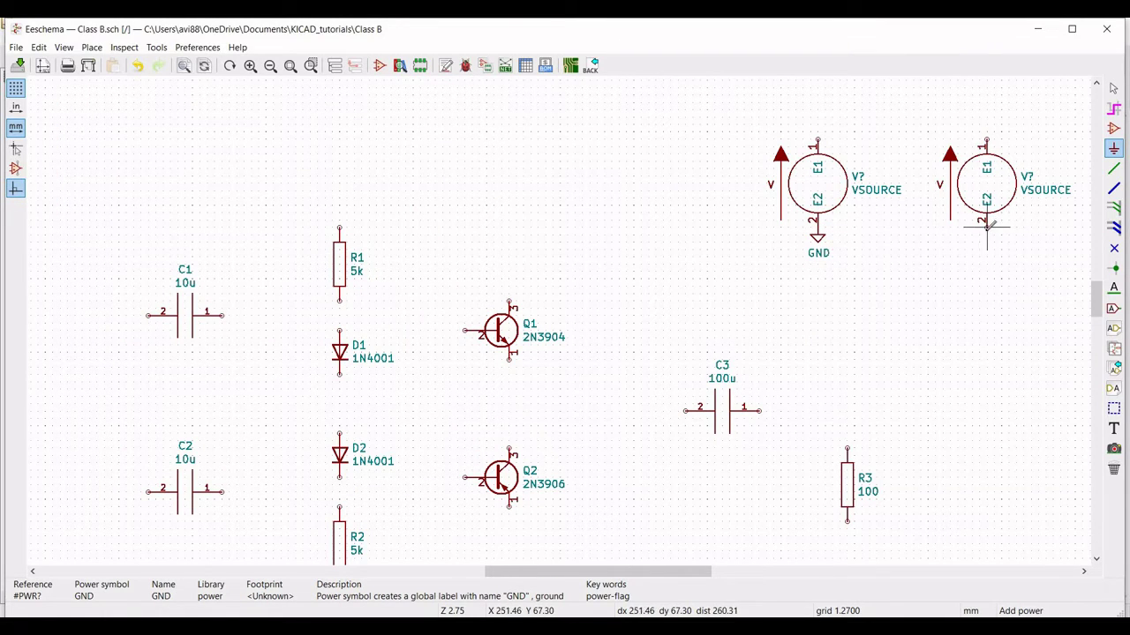
- Place another GND power symbol on pin 2 of the second voltage source
click(872, 208)
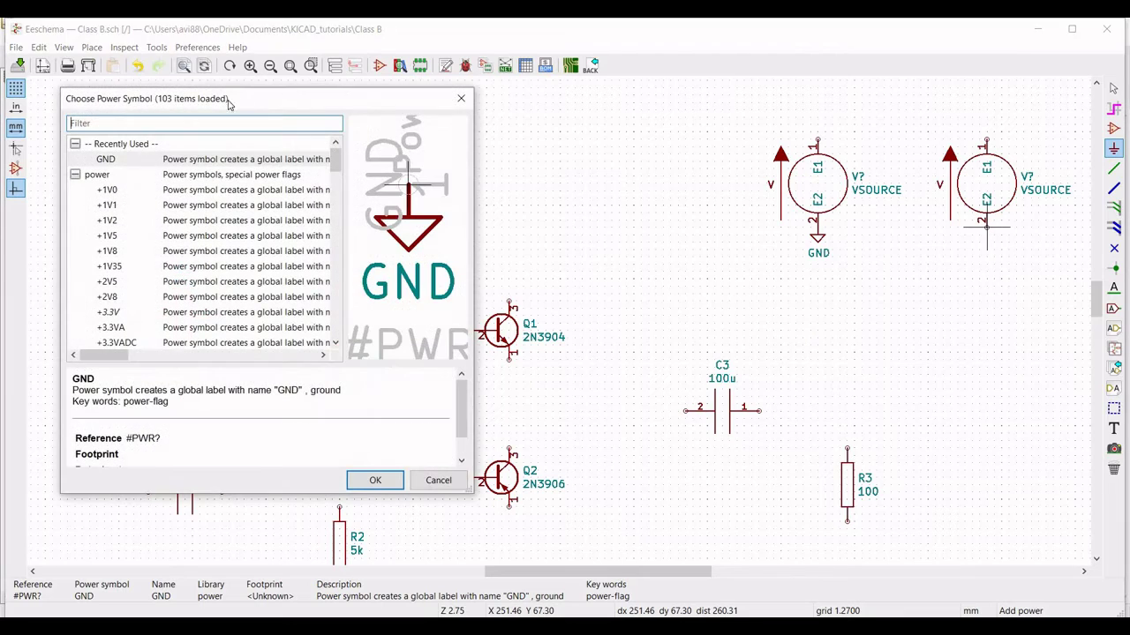
click(178, 163)
key(Return)
click(987, 228)
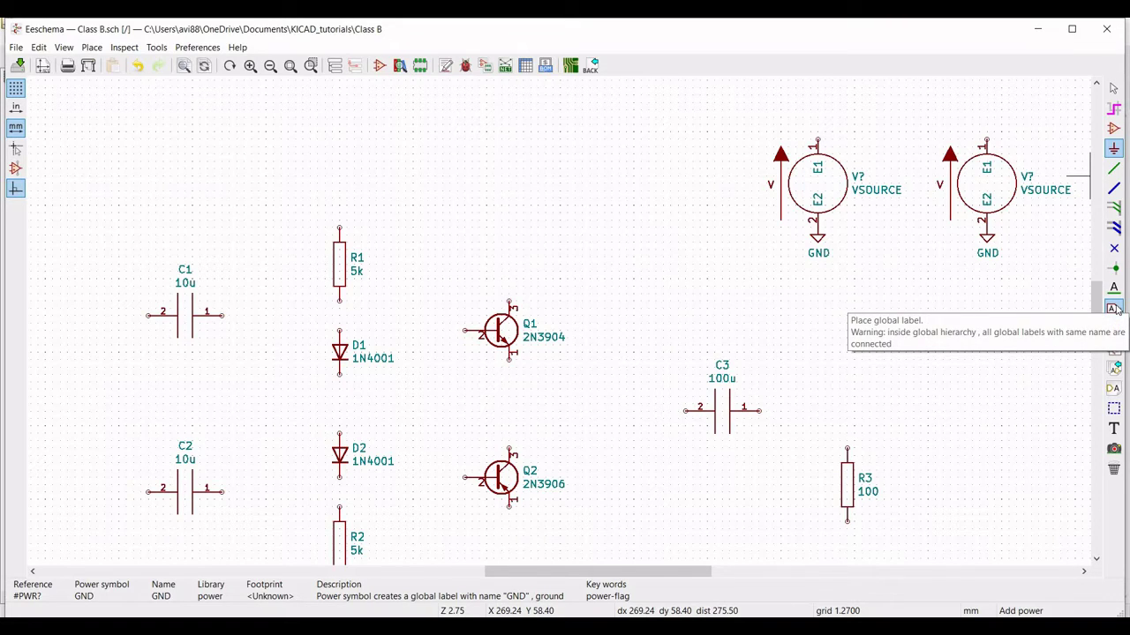
- Attach a global label named Vcc to pin 1 of the first voltage source
click(818, 119)
text(Vcc)
click(600, 409)
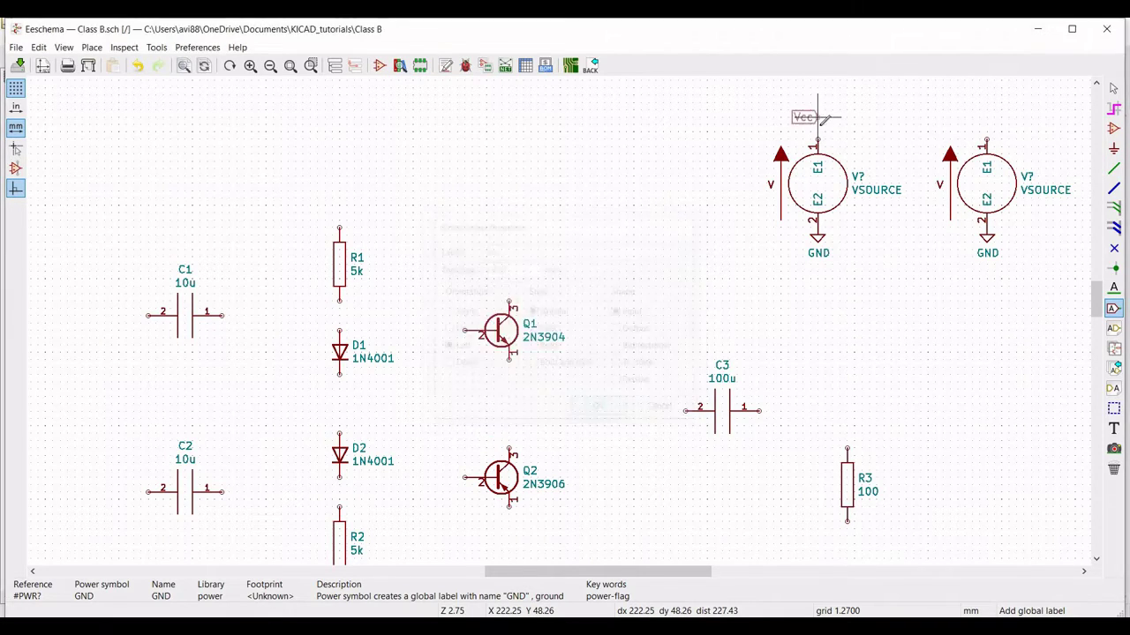
click(817, 140)
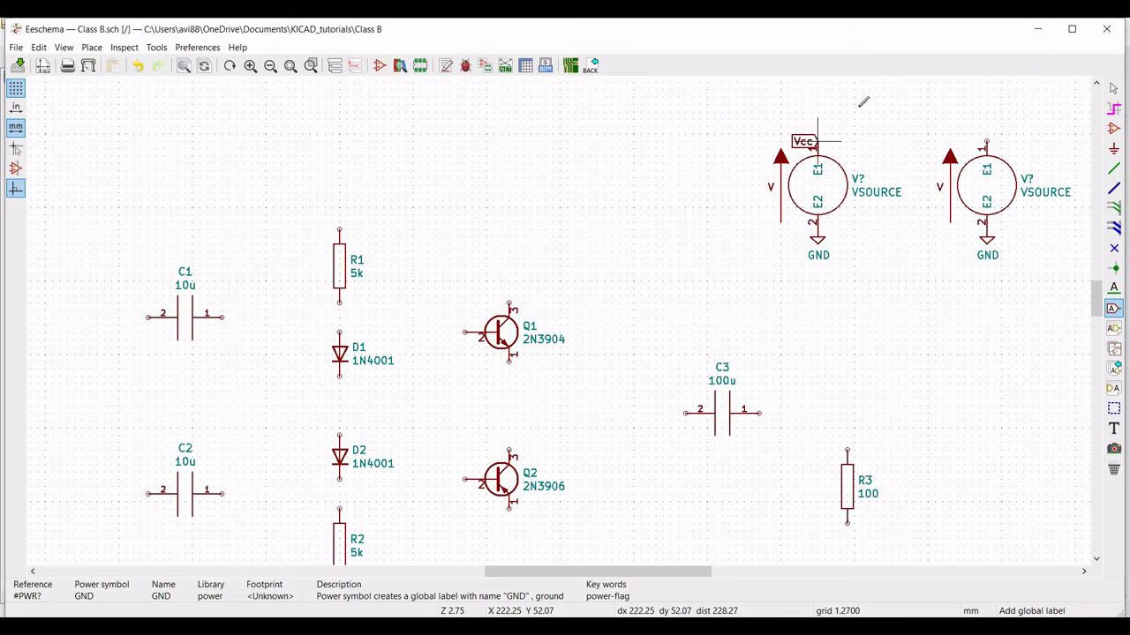
- Attach a global label named Vin to pin 1 of the second voltage source
click(986, 143)
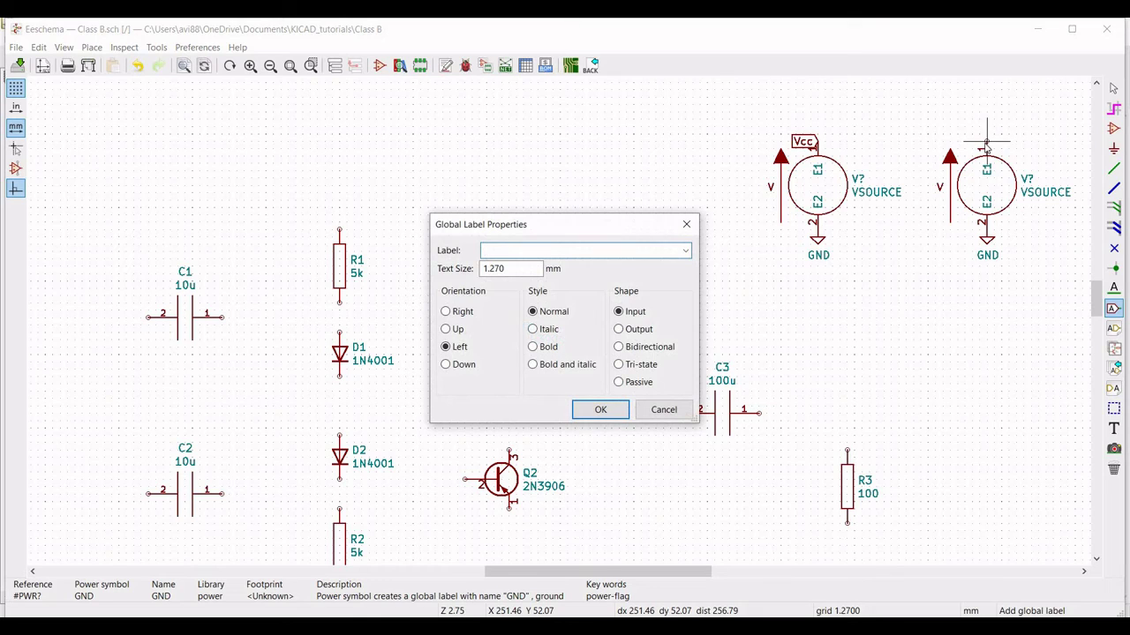
text(Vin)
key(Return)
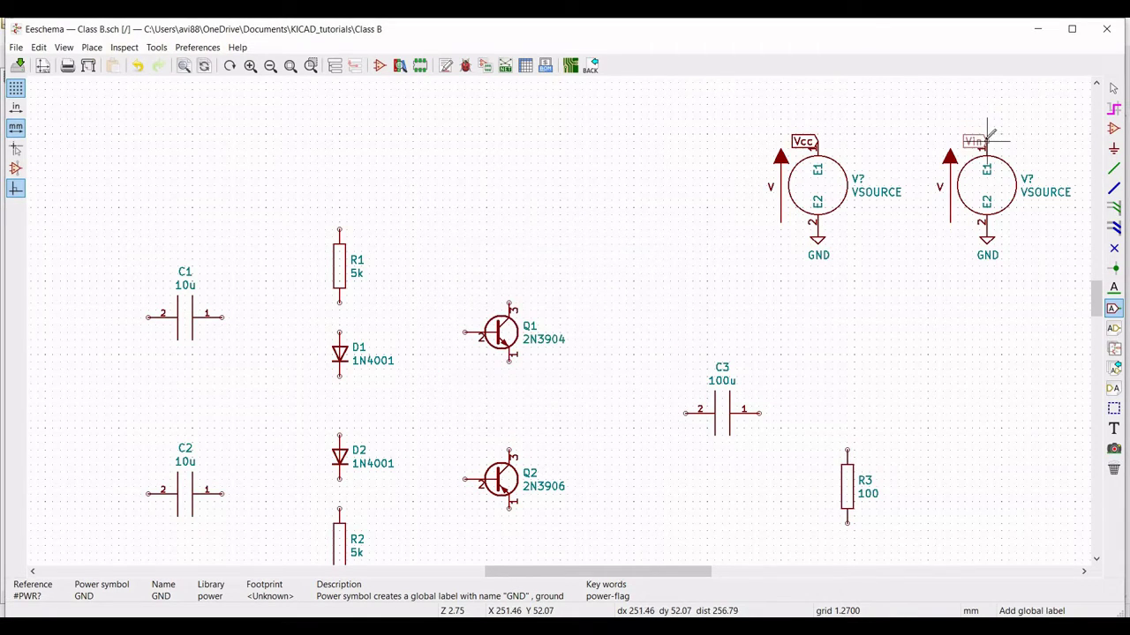
click(987, 141)
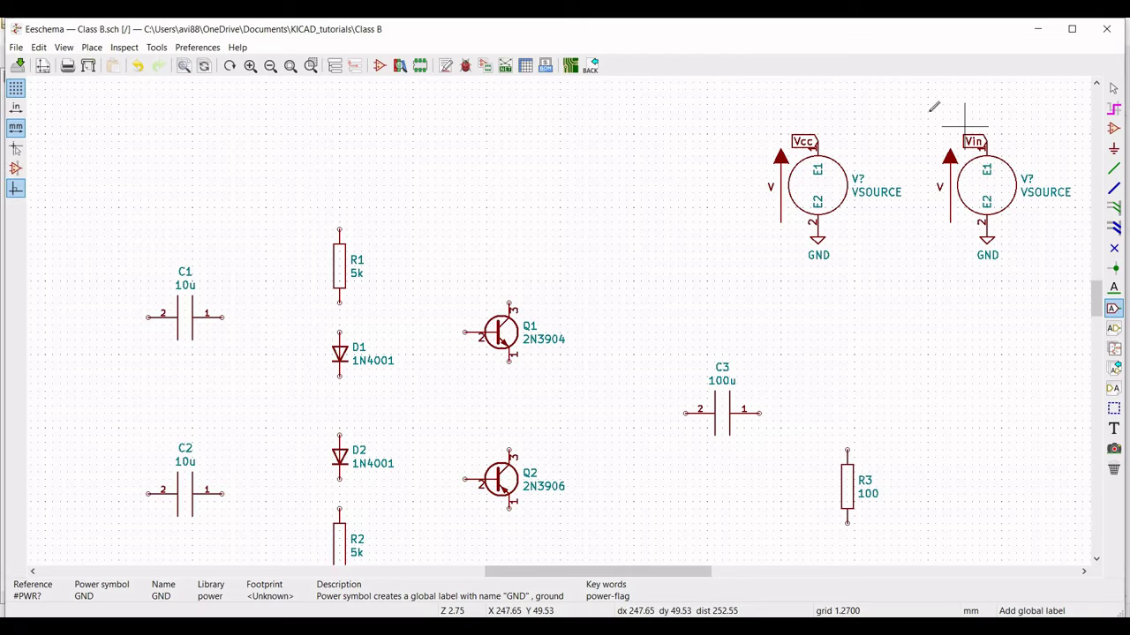
key(Escape)
- Give the source labelled Vcc the reference Vcc and value 0, and set up its Spice model as a DC voltage source
right_click(835, 193)
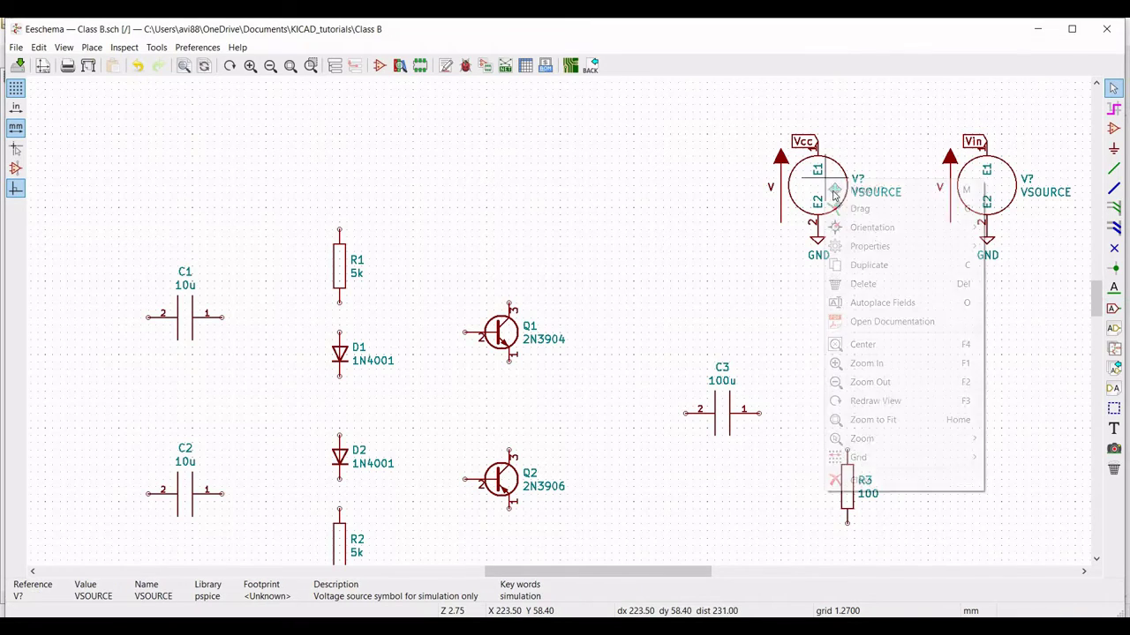
mouse_move(865, 245)
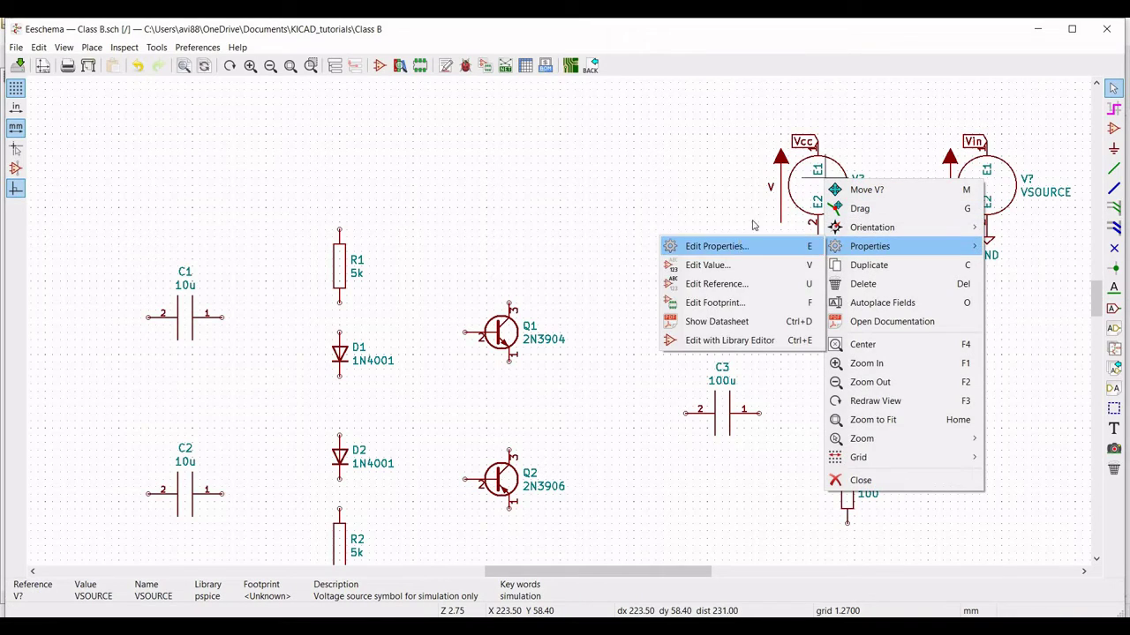
click(733, 246)
text(Vcc)
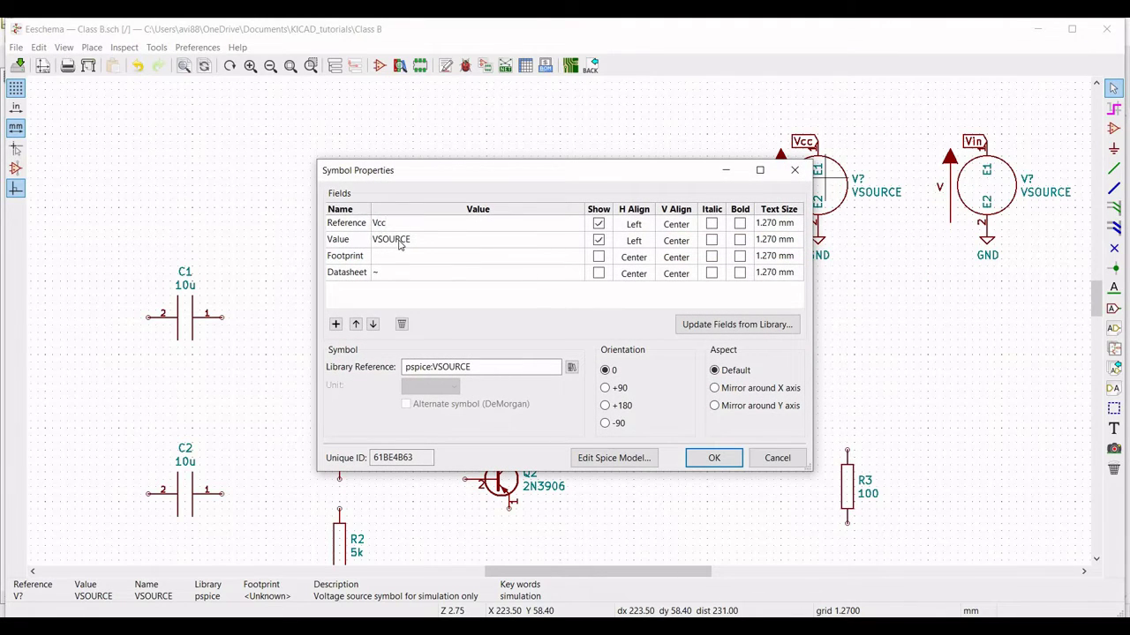
click(399, 239)
click(613, 457)
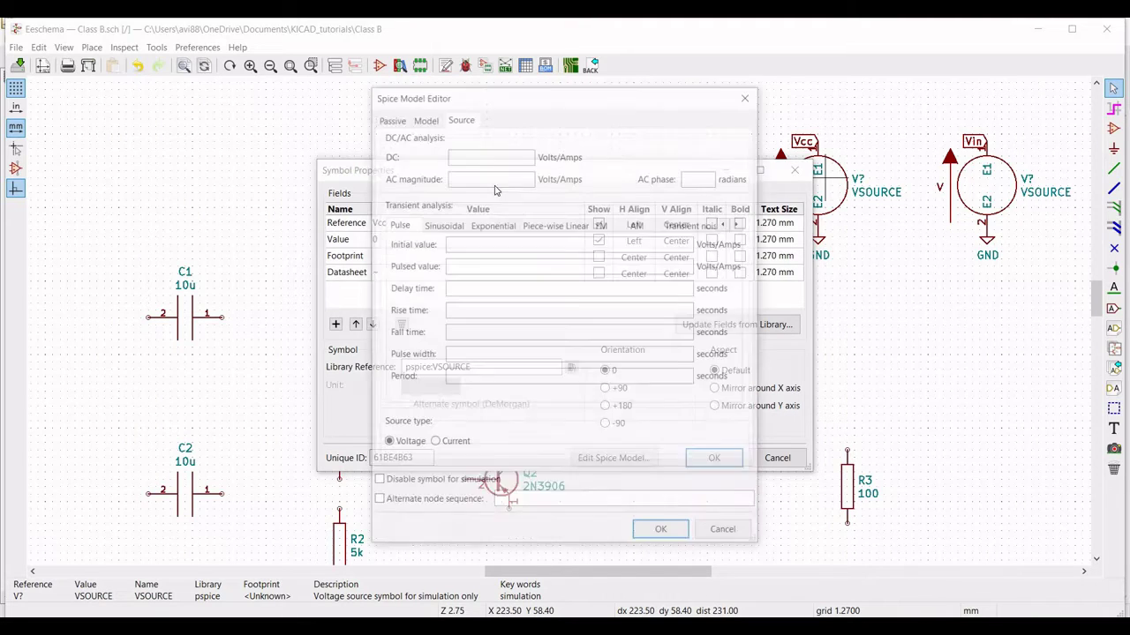
click(468, 157)
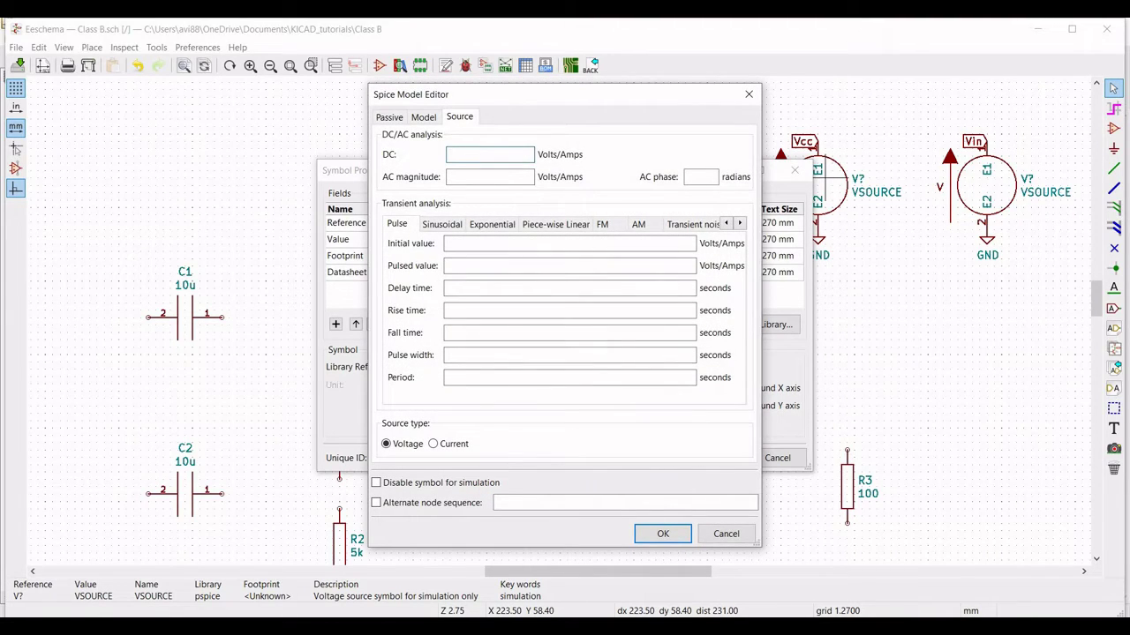
click(663, 533)
click(721, 461)
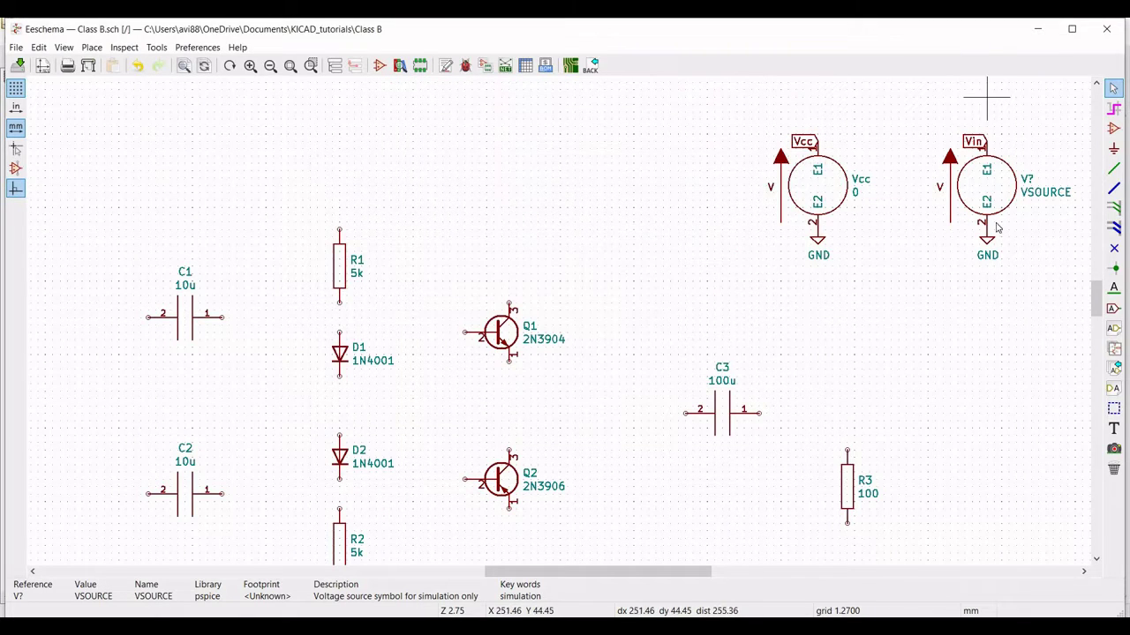
- Give the voltage source labelled Vin the reference Vin and the value 0
right_click(991, 204)
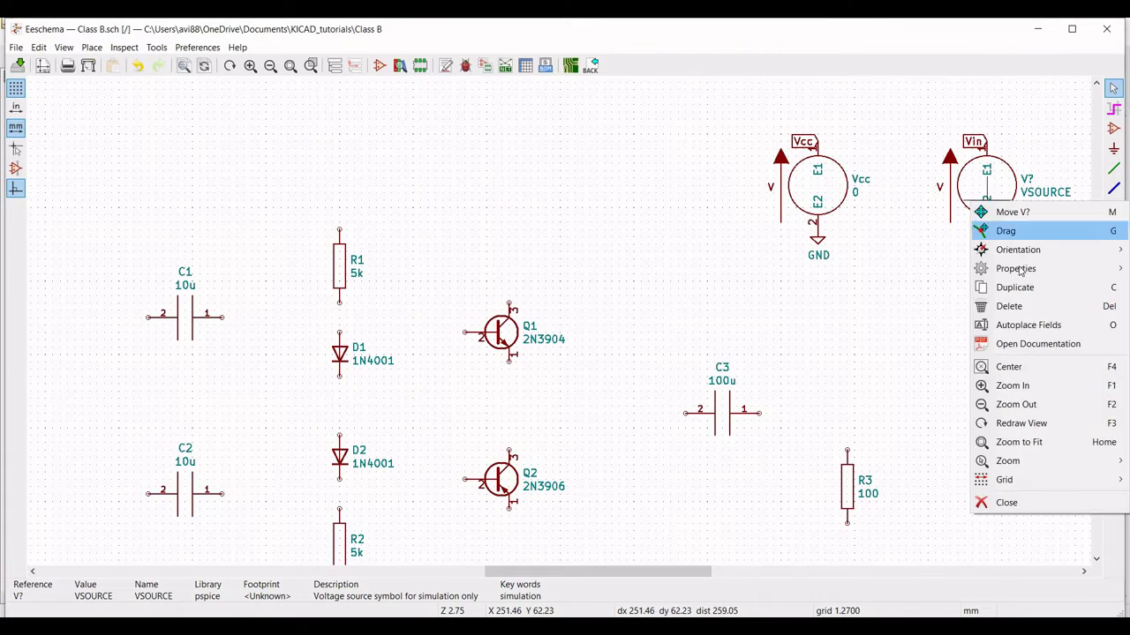
mouse_move(1015, 268)
click(888, 271)
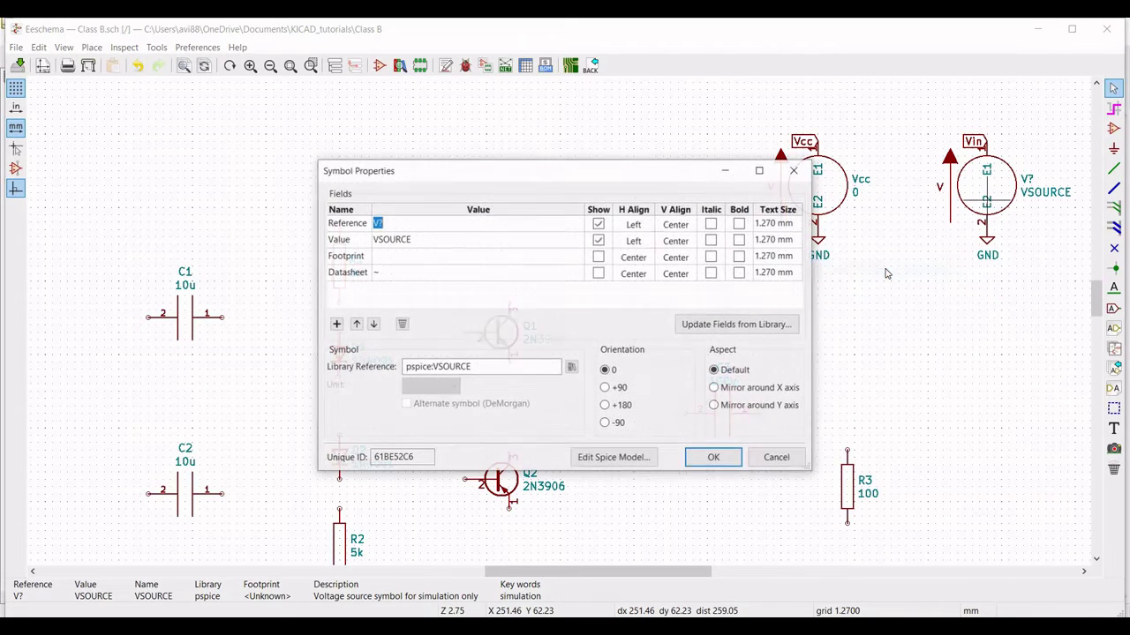
text(Vin)
click(411, 243)
text(0)
- Set the Vin source's Spice model to AC magnitude 1 and a sinusoidal transient with DC offset 0, amplitude 5 and frequency 1k
click(610, 458)
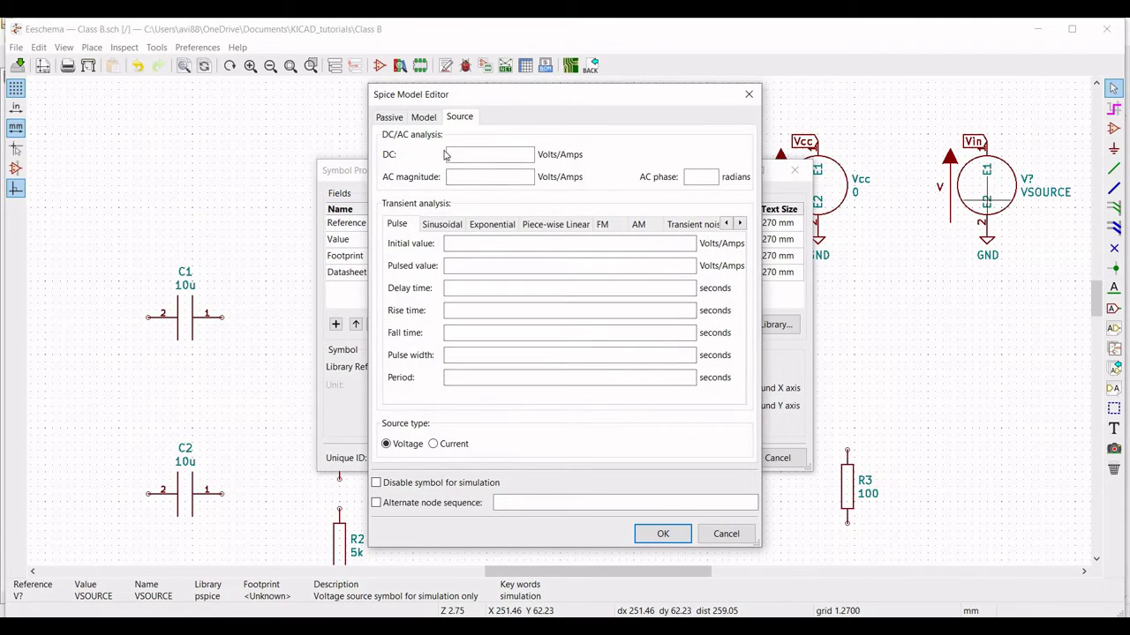
click(469, 176)
text(1)
click(441, 224)
click(470, 245)
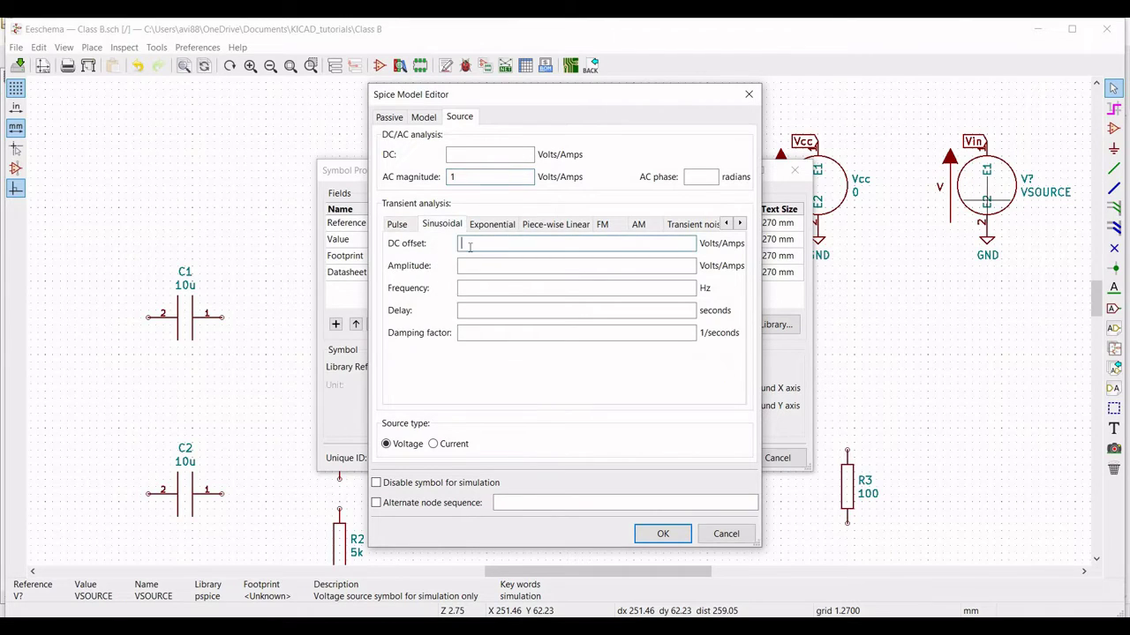
text(0)
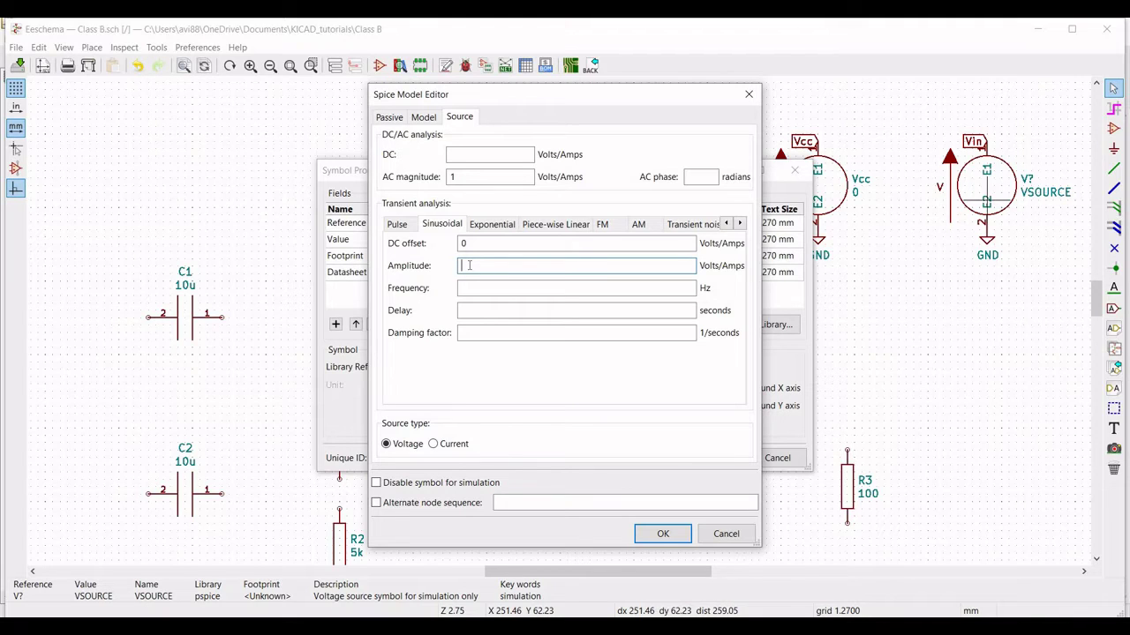
text(5)
click(468, 289)
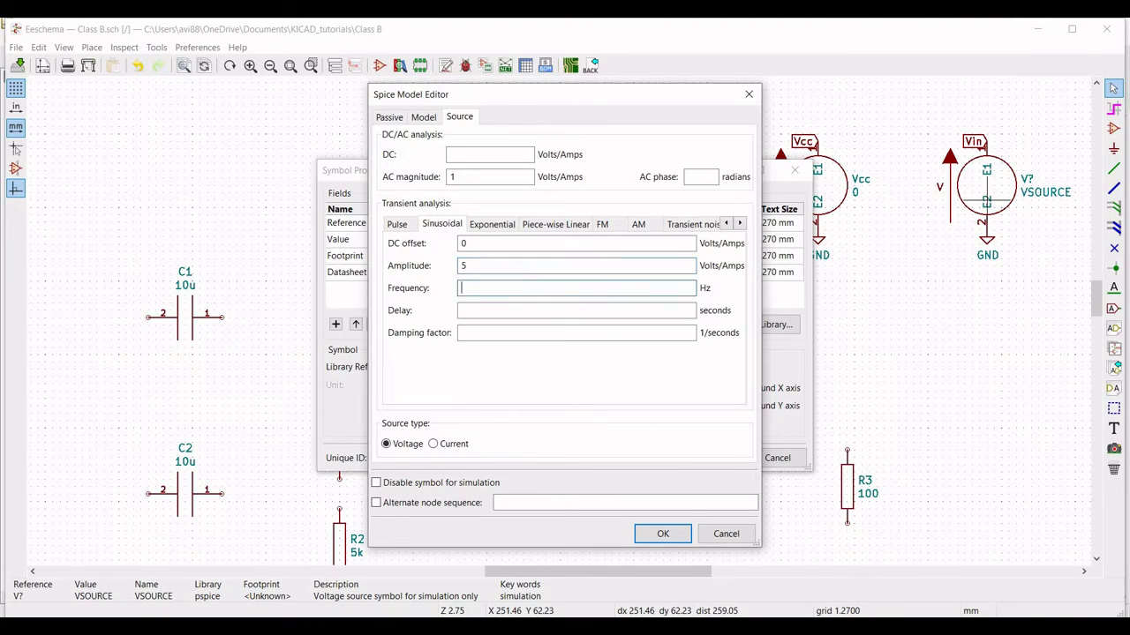
click(662, 533)
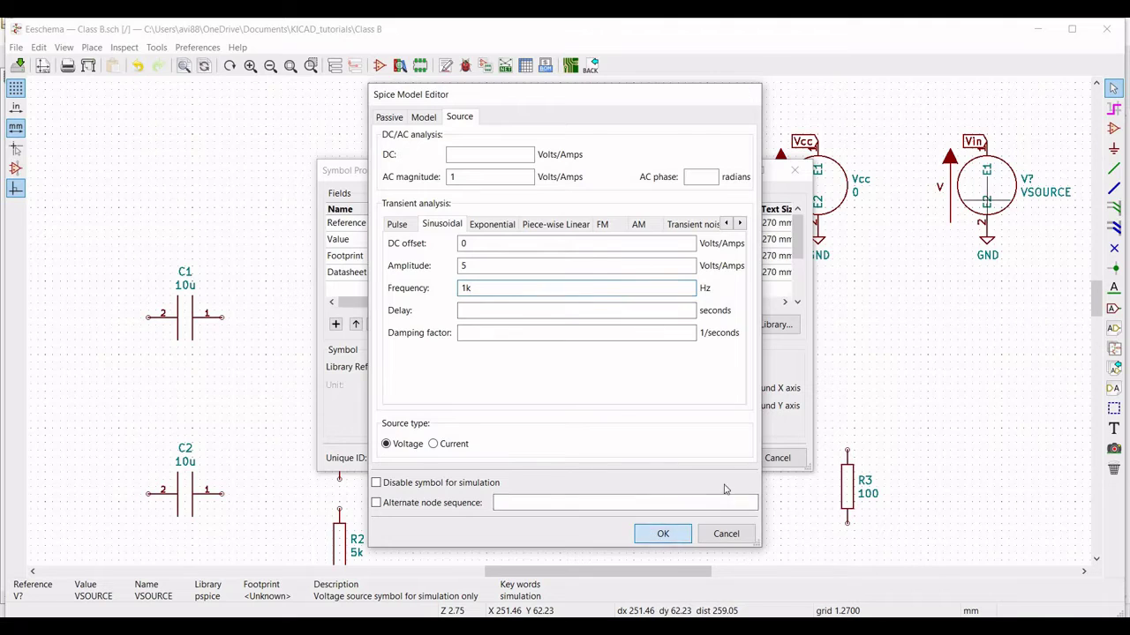
key(Return)
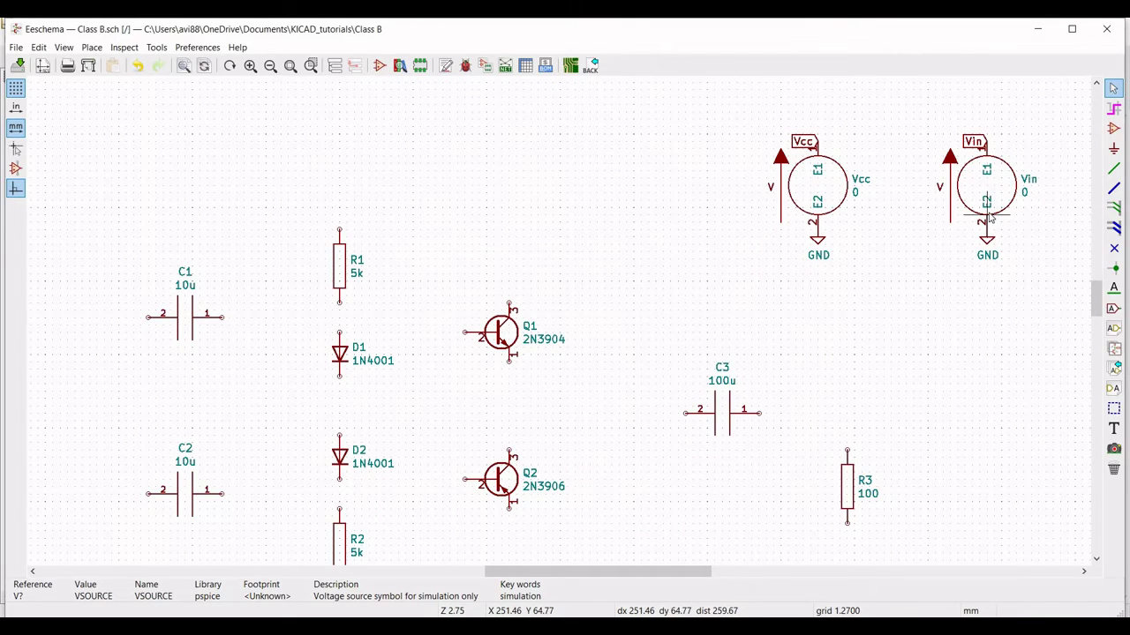
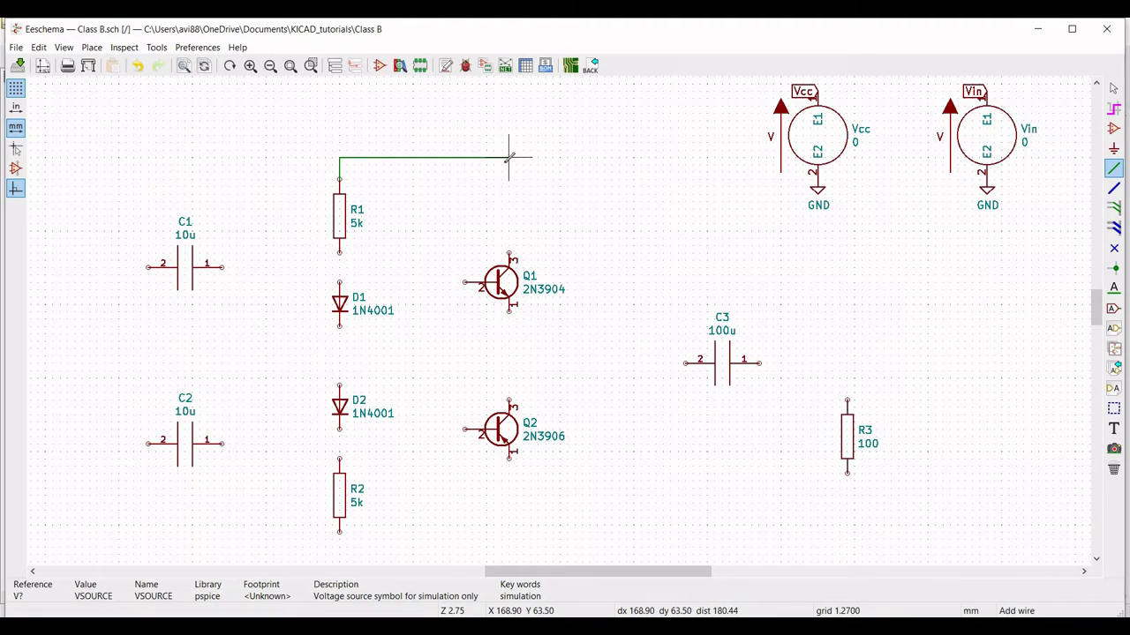
- Wire the upper end of R1 to pin 3 of Q1, and pin 1 of Q1 to pin 3 of Q2
click(509, 256)
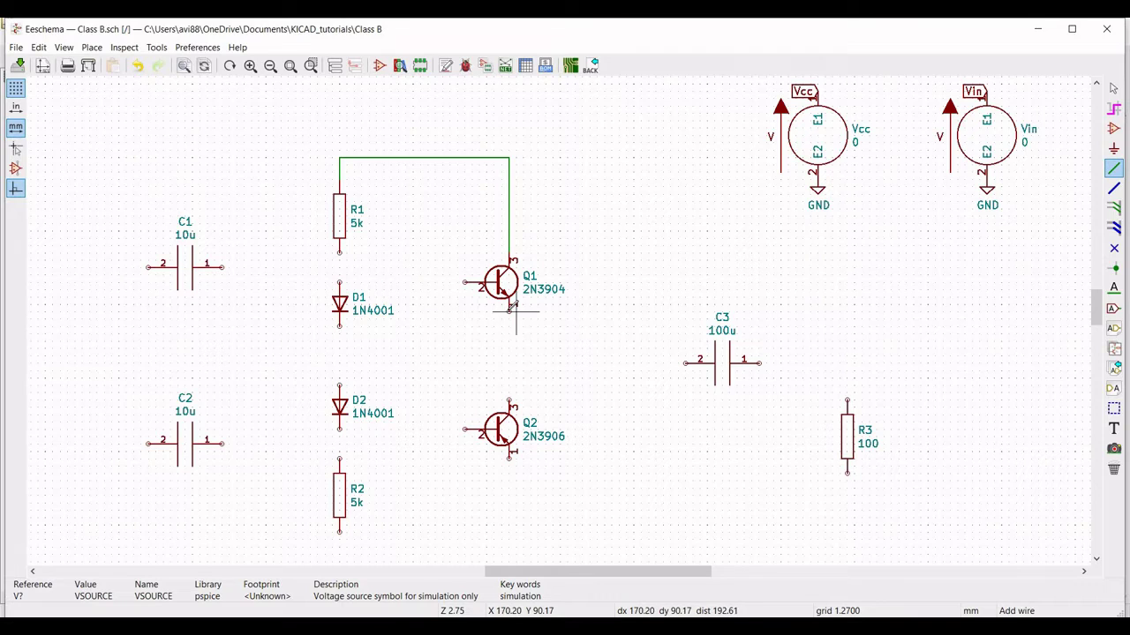
click(503, 338)
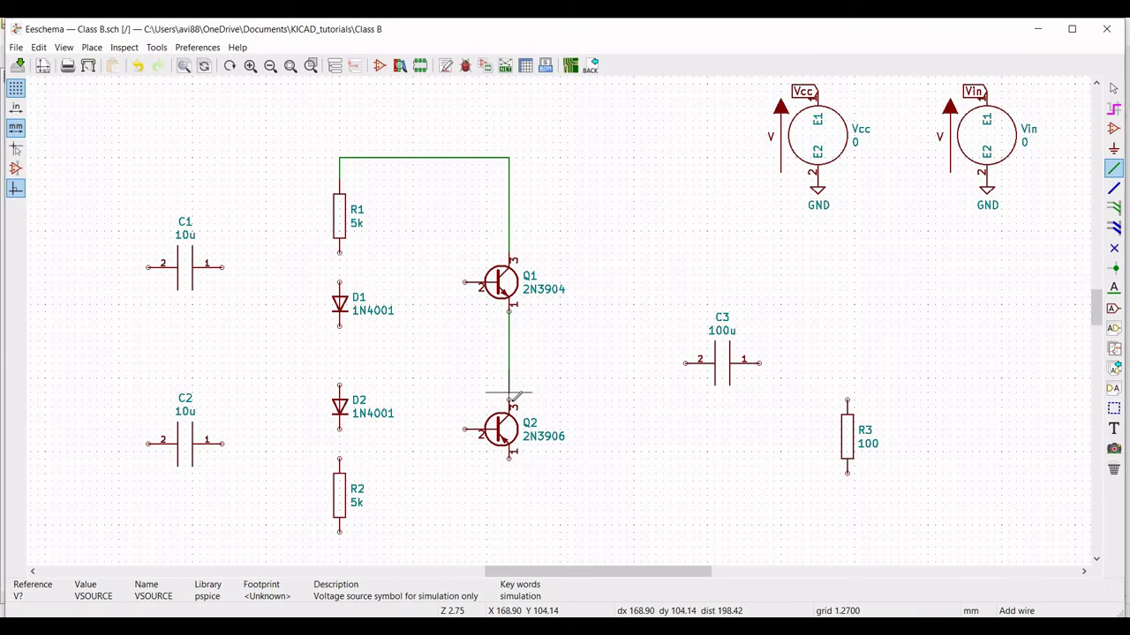
click(509, 402)
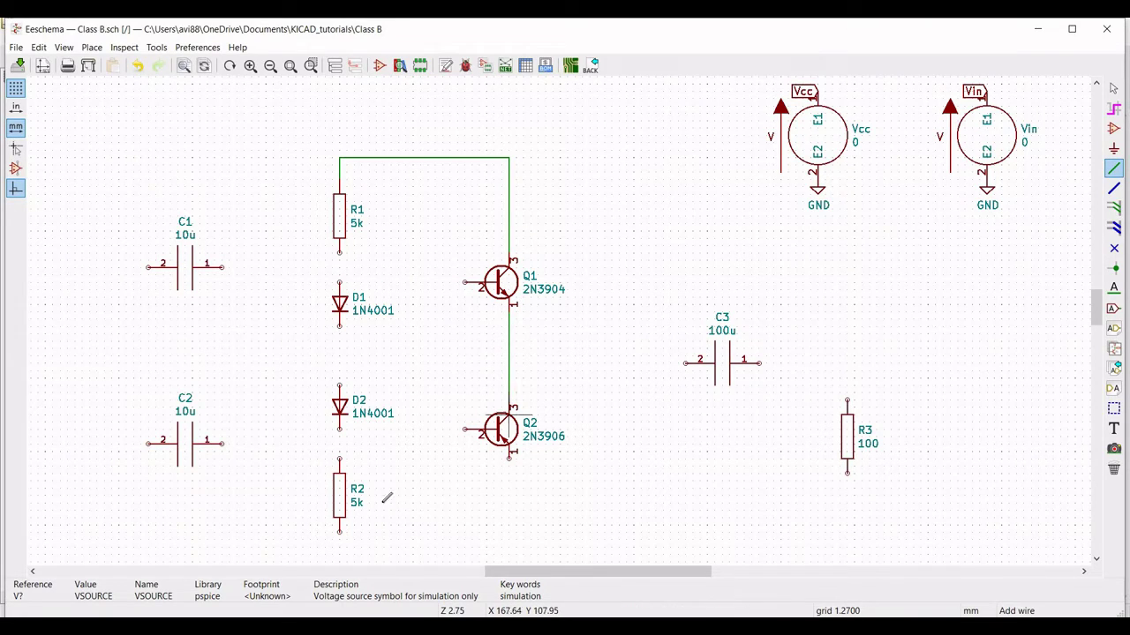
- Wire pin 1 of Q2 down and across to the lower end of R2
click(508, 457)
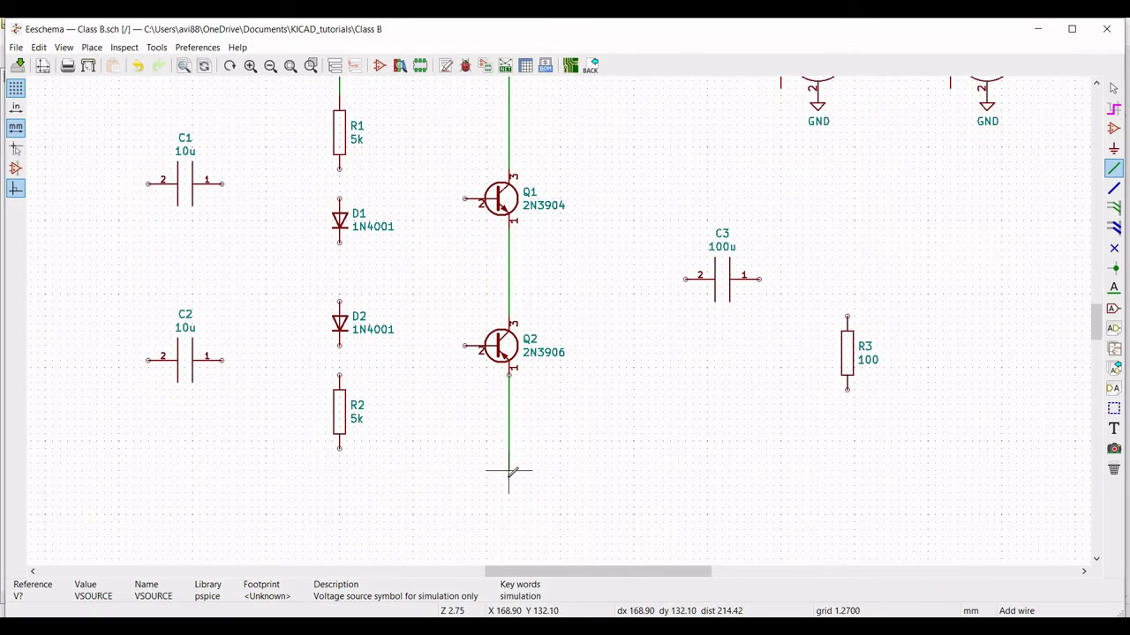
click(339, 477)
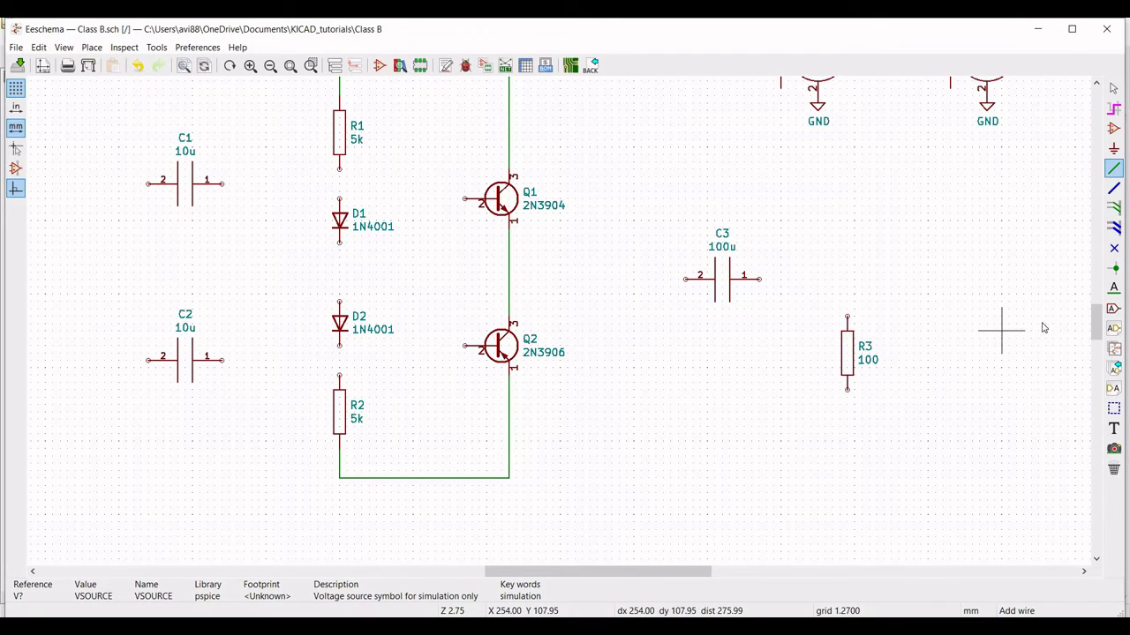
key(Escape)
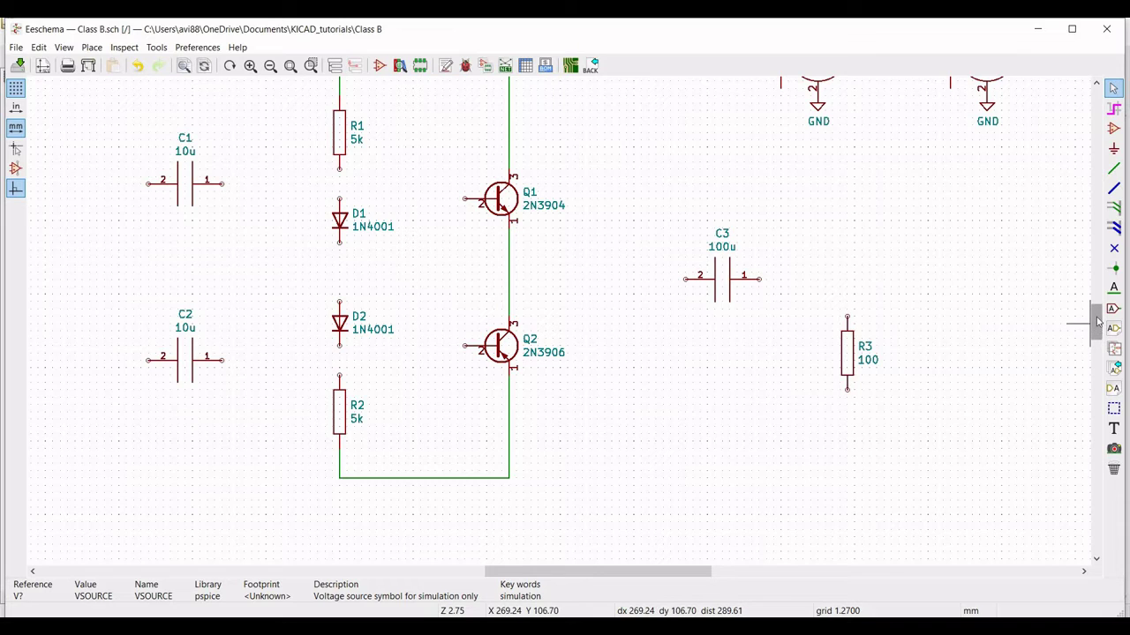
- Wire R1, D1, D2 and R2 together in series
scroll(1099, 323, up, 2)
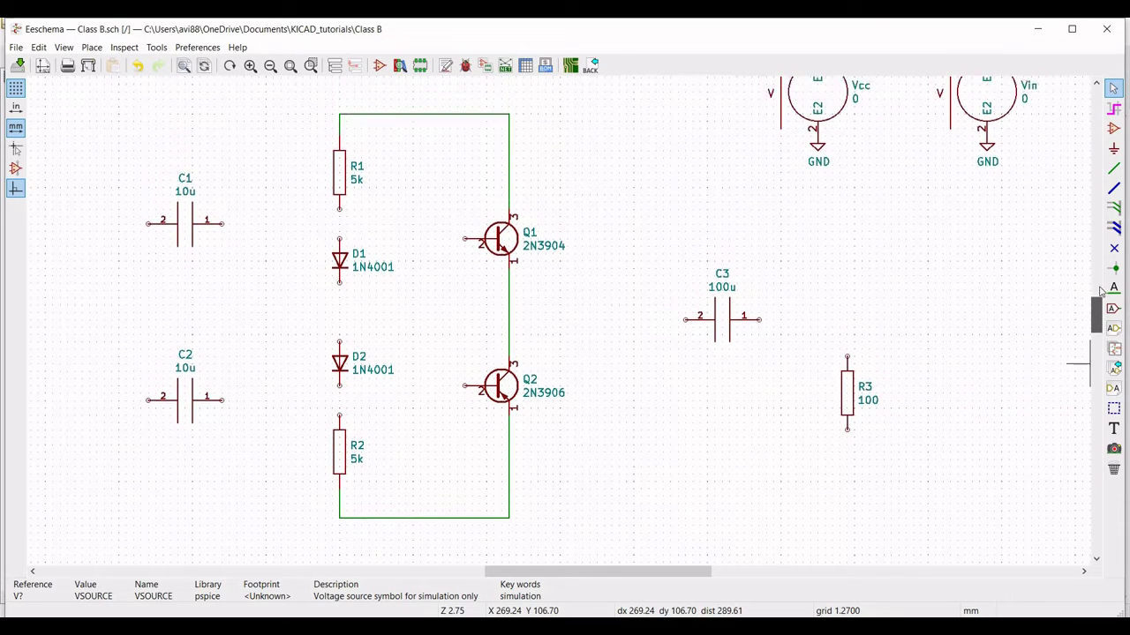
click(1114, 169)
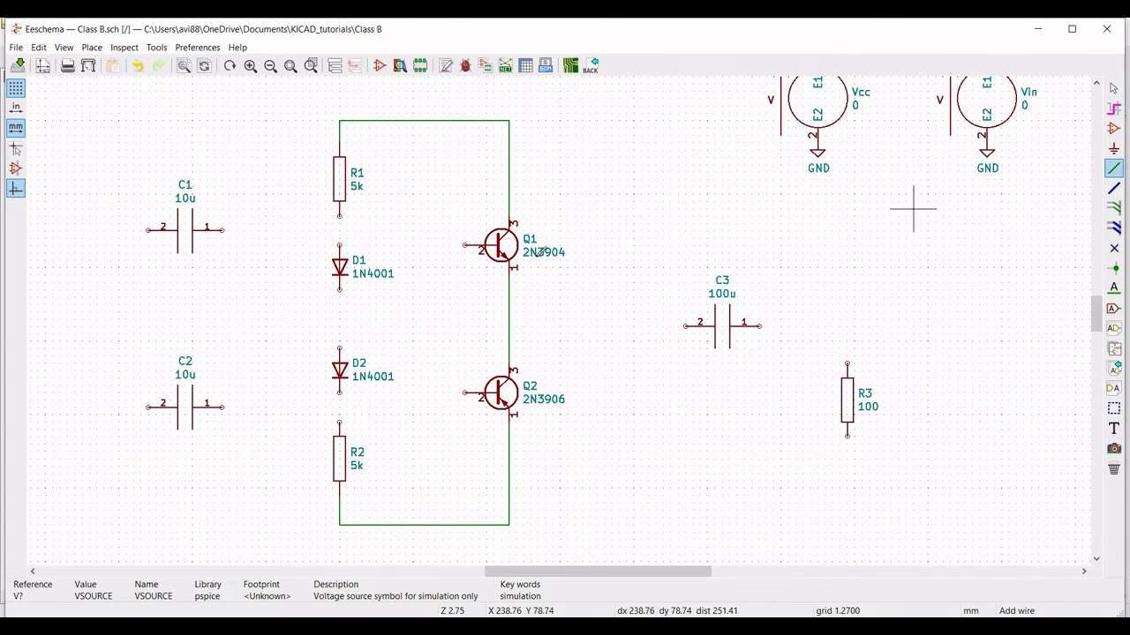
click(339, 247)
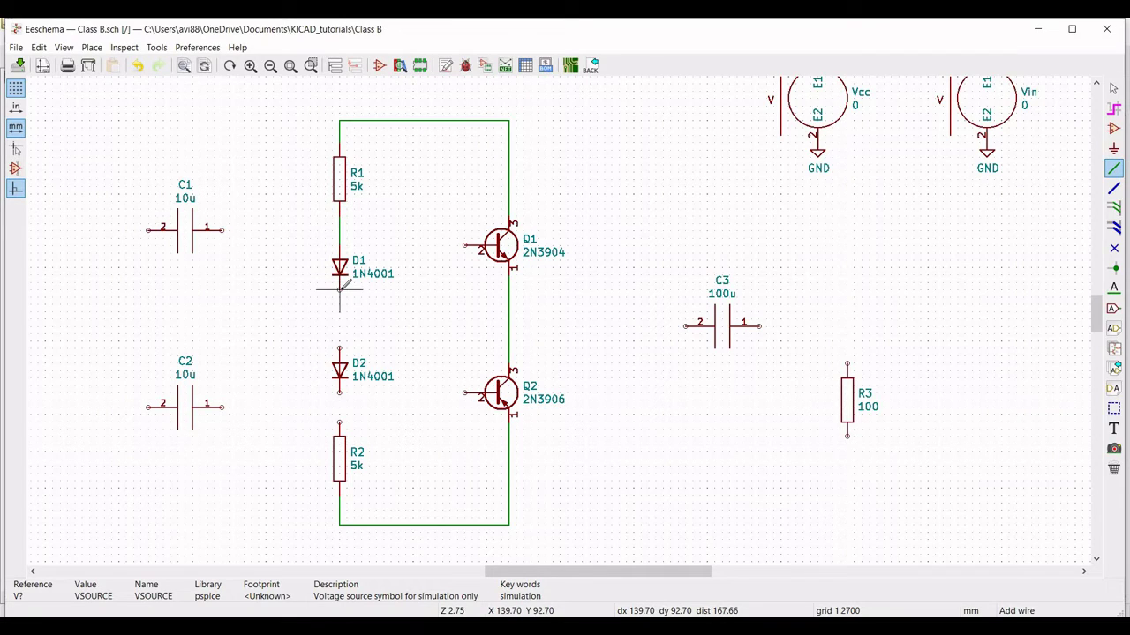
click(339, 288)
click(339, 349)
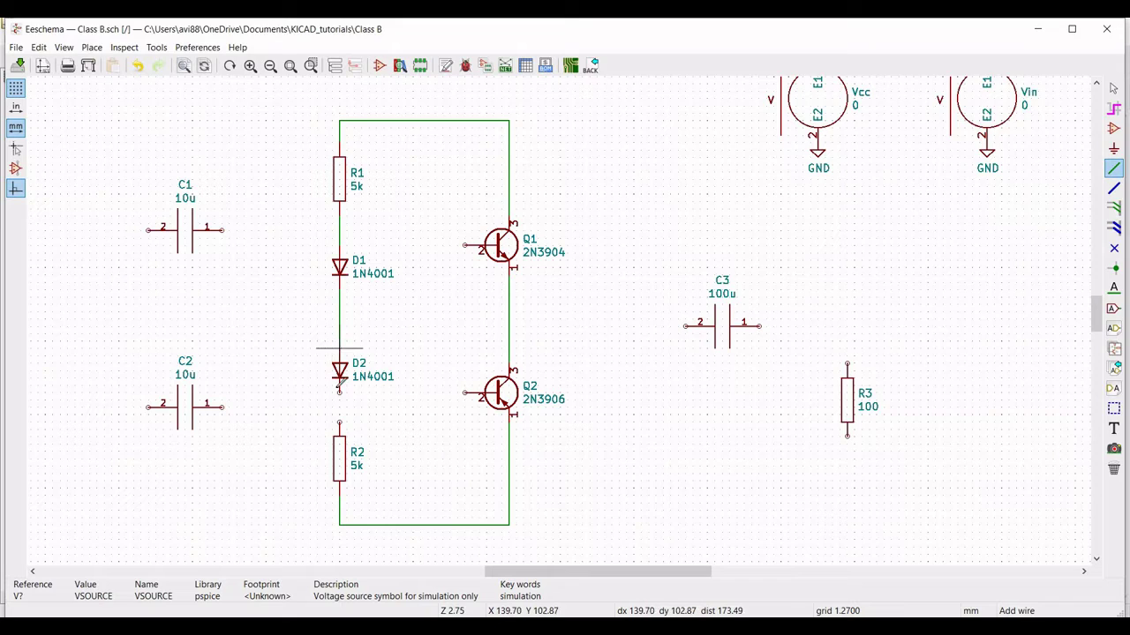
click(339, 386)
click(339, 422)
- Wire pin 1 of C1 to the R1–D1 junction and pin 1 of C2 to the D2–R2 junction, and join both capacitors' pins 2
click(221, 229)
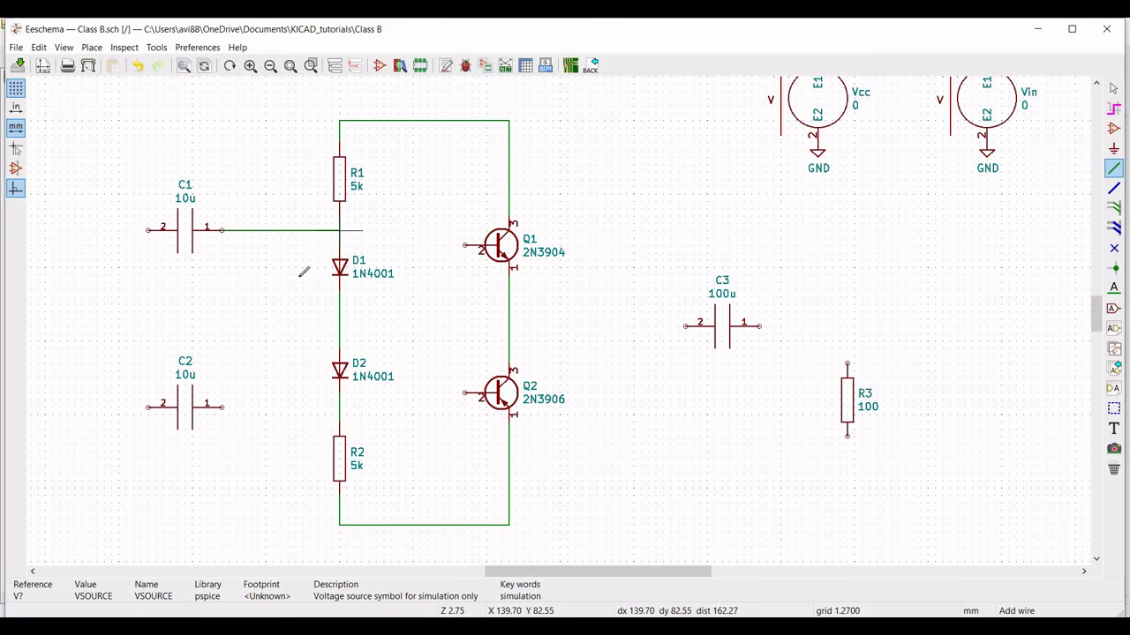
click(339, 230)
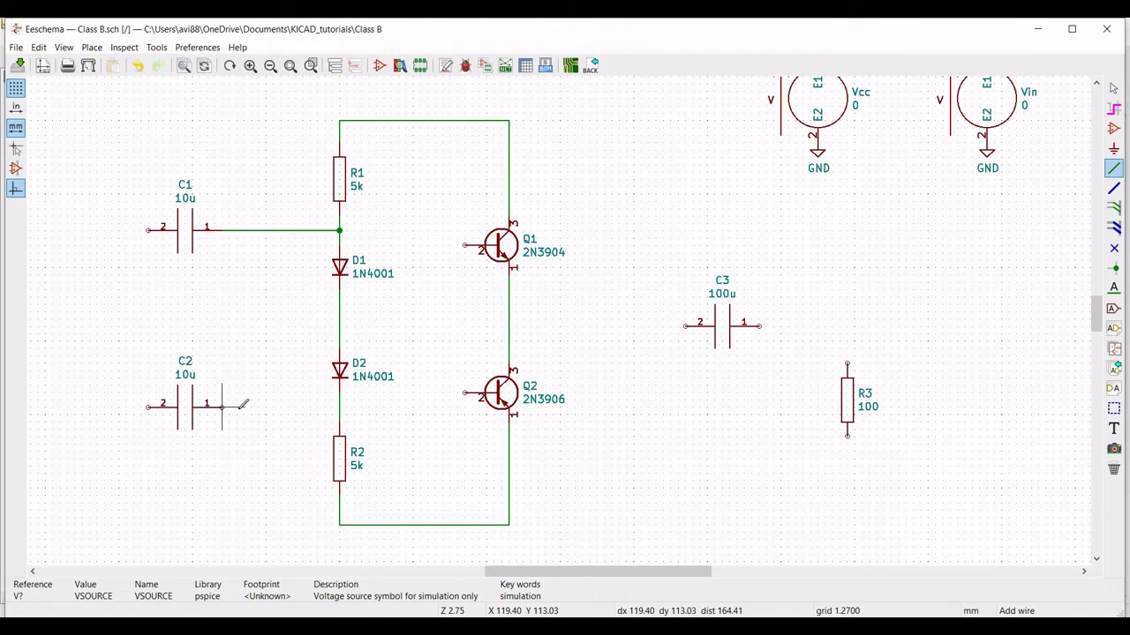
click(221, 406)
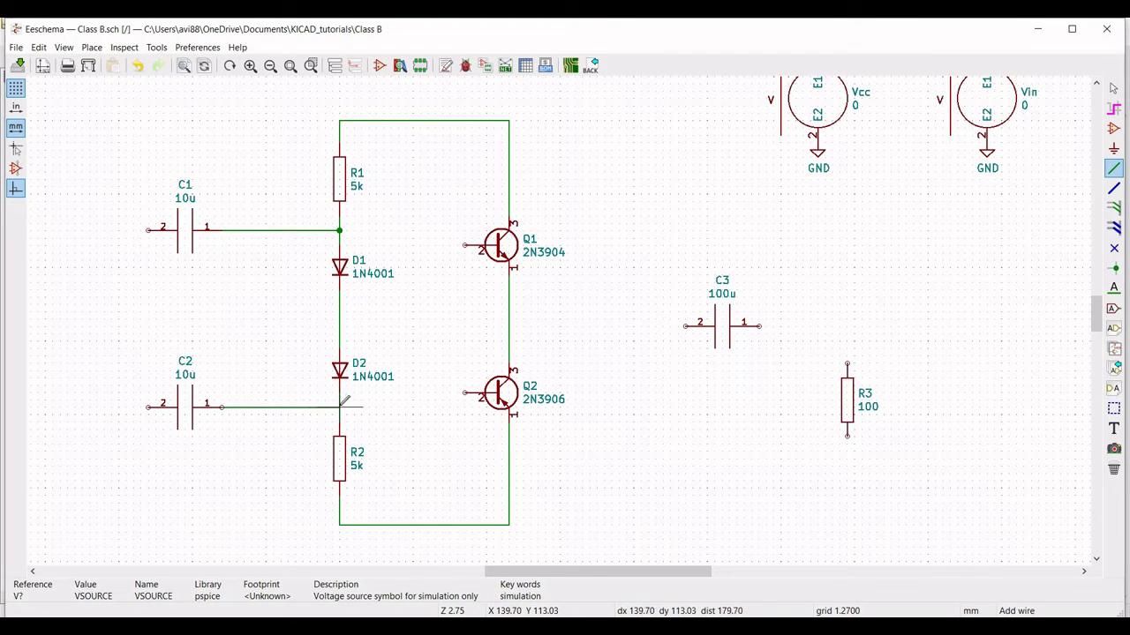
click(338, 407)
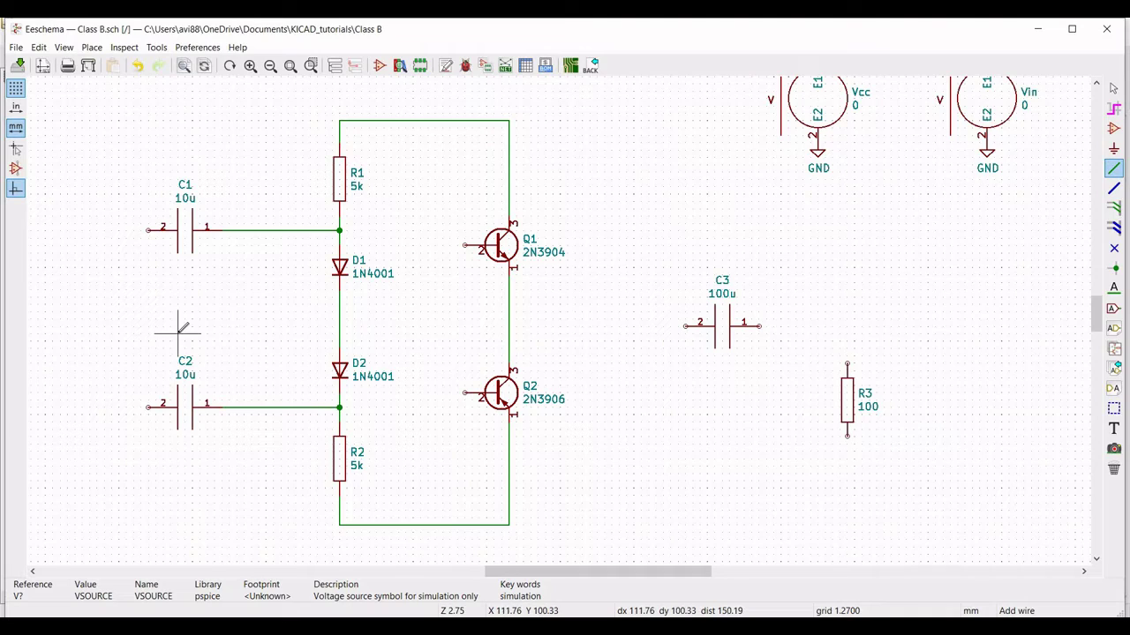
click(148, 231)
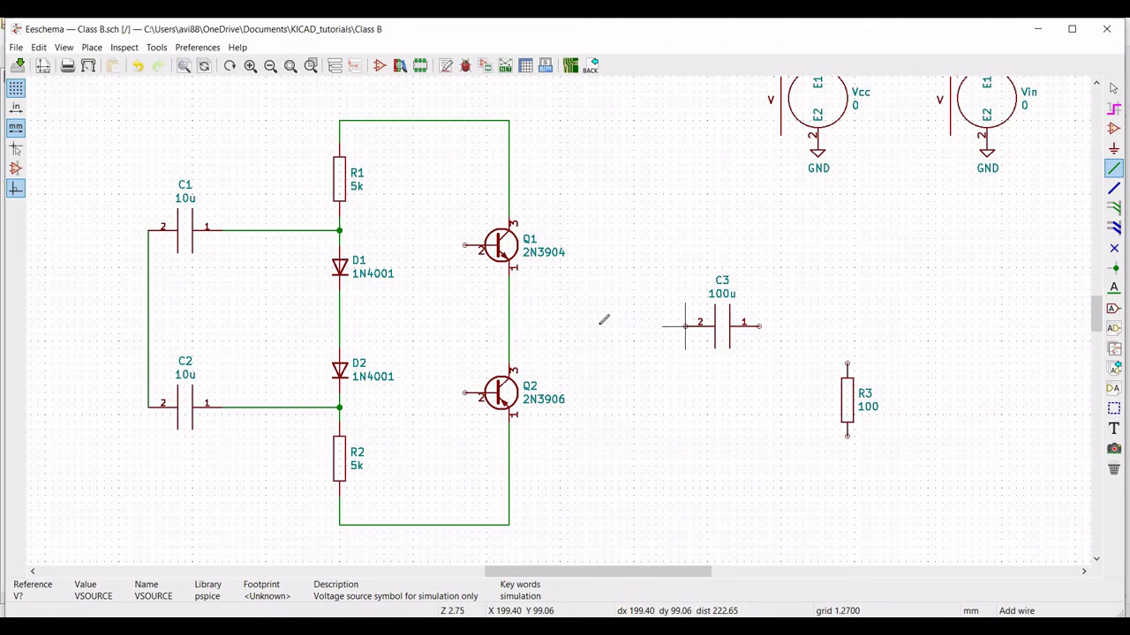
- Wire C3 and R3 in series from the Q1–Q2 junction to the lower wire joining Q2 and R2
click(685, 327)
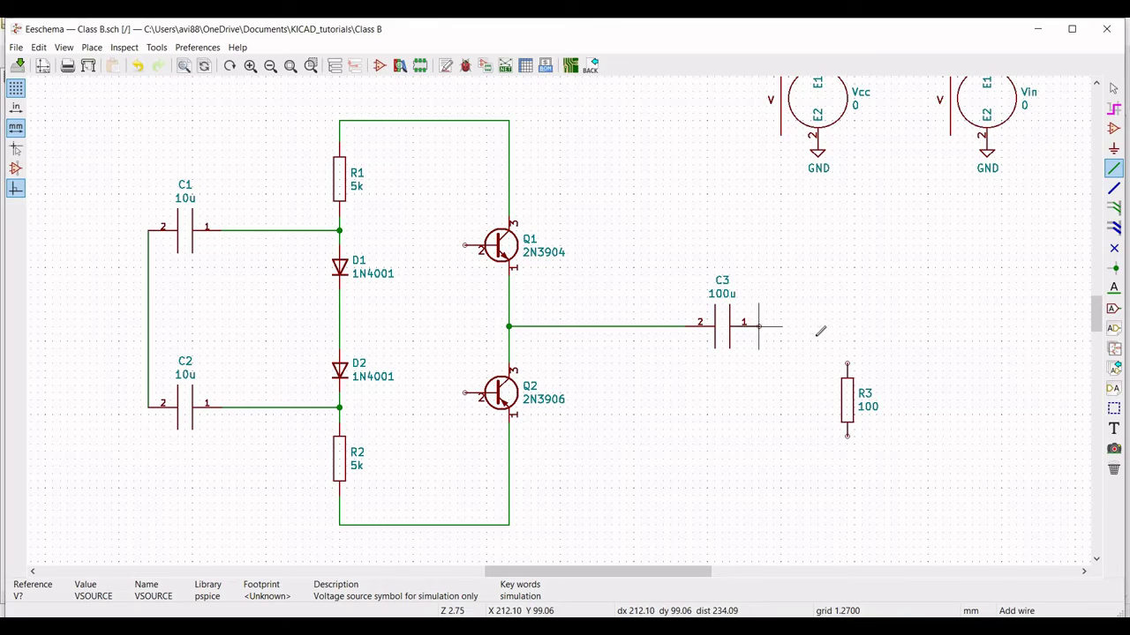
click(758, 326)
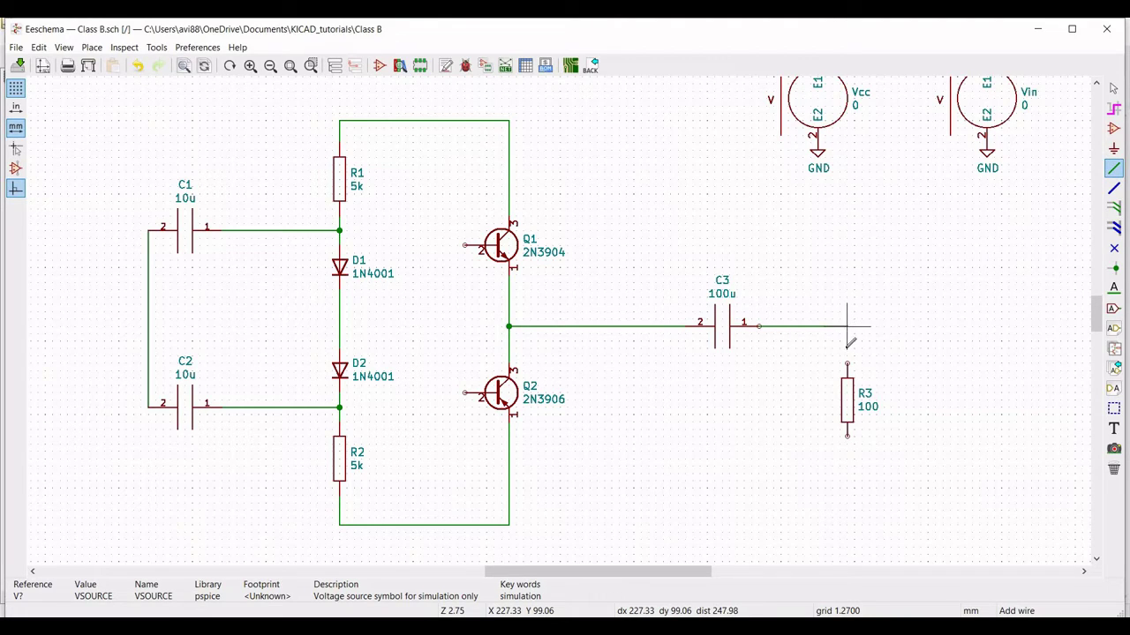
click(847, 378)
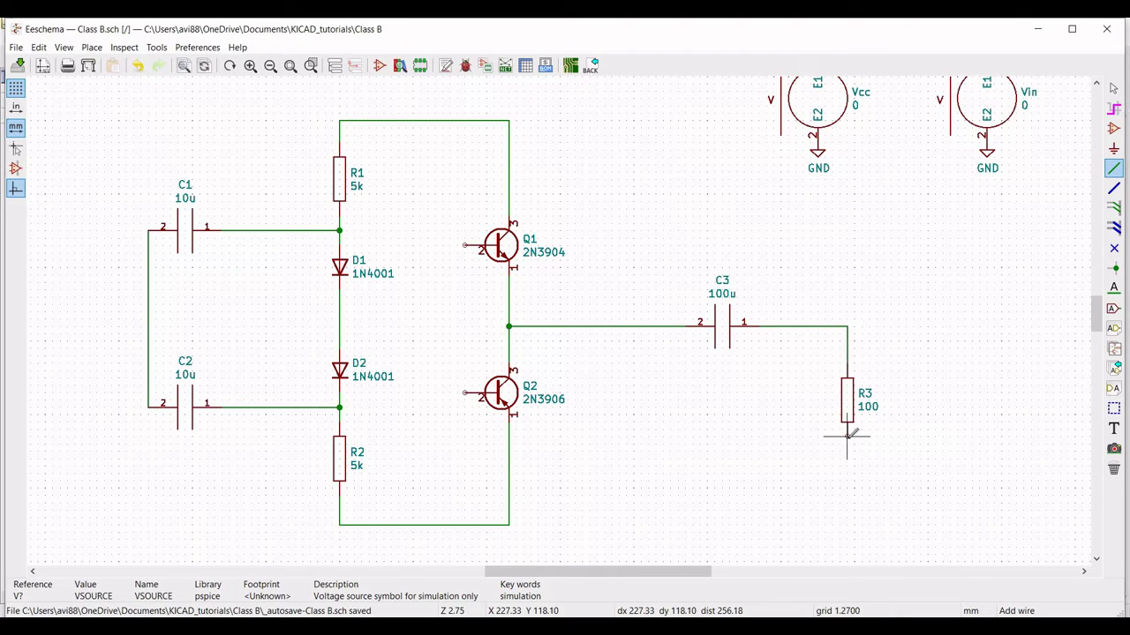
click(847, 436)
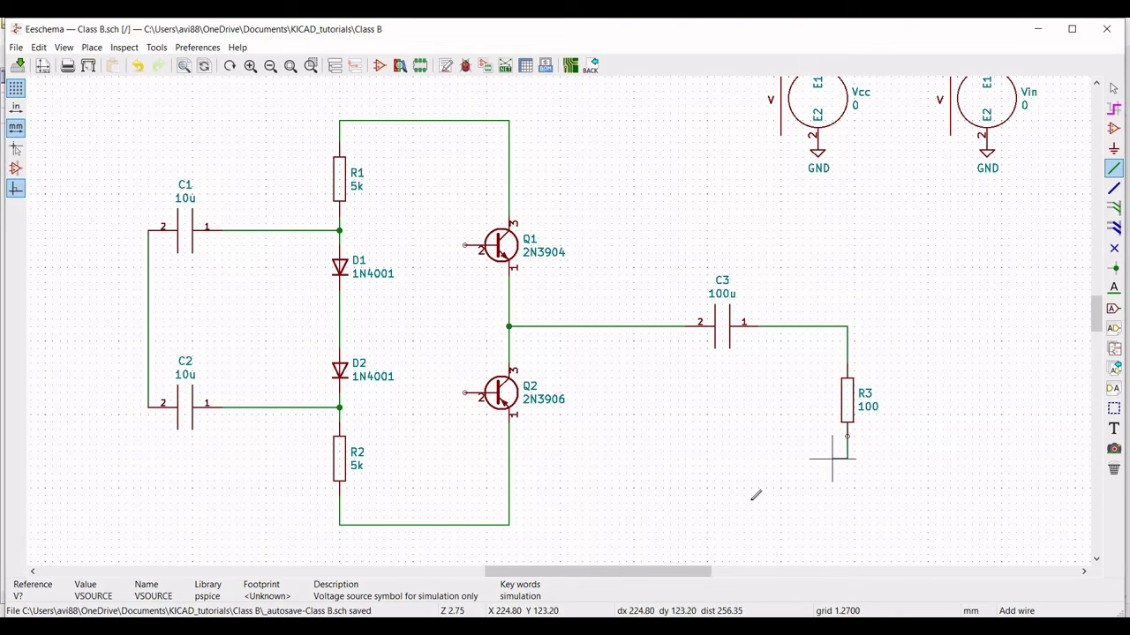
click(508, 511)
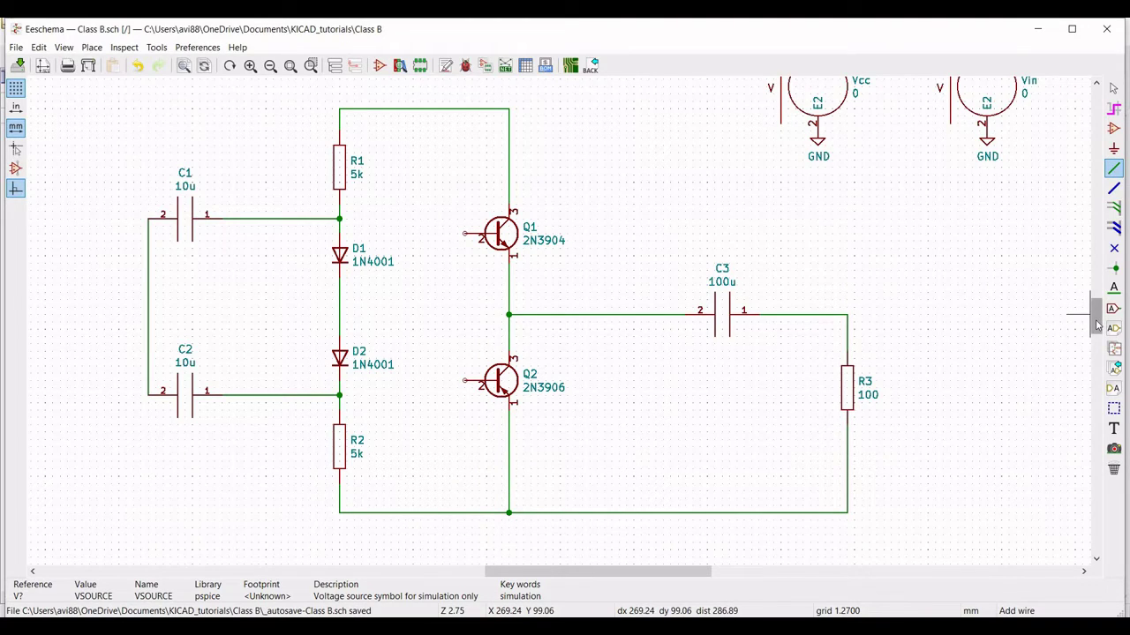
- Place a global label named Vin just outside the wire joining C1 and C2, midway between them
scroll(1097, 320, up, 1)
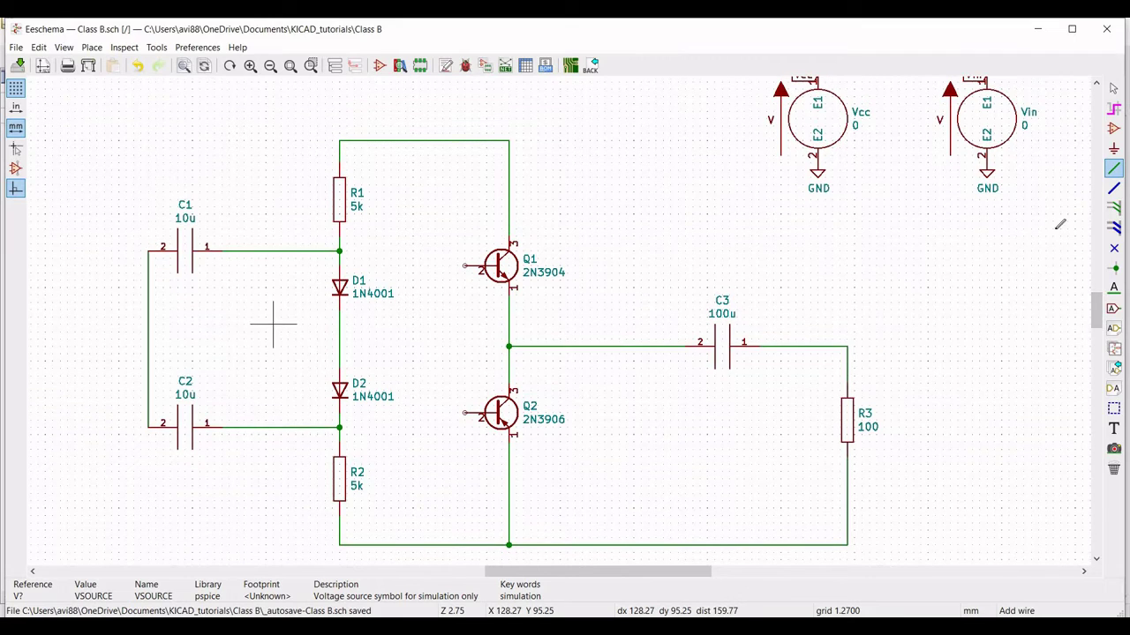
click(1113, 308)
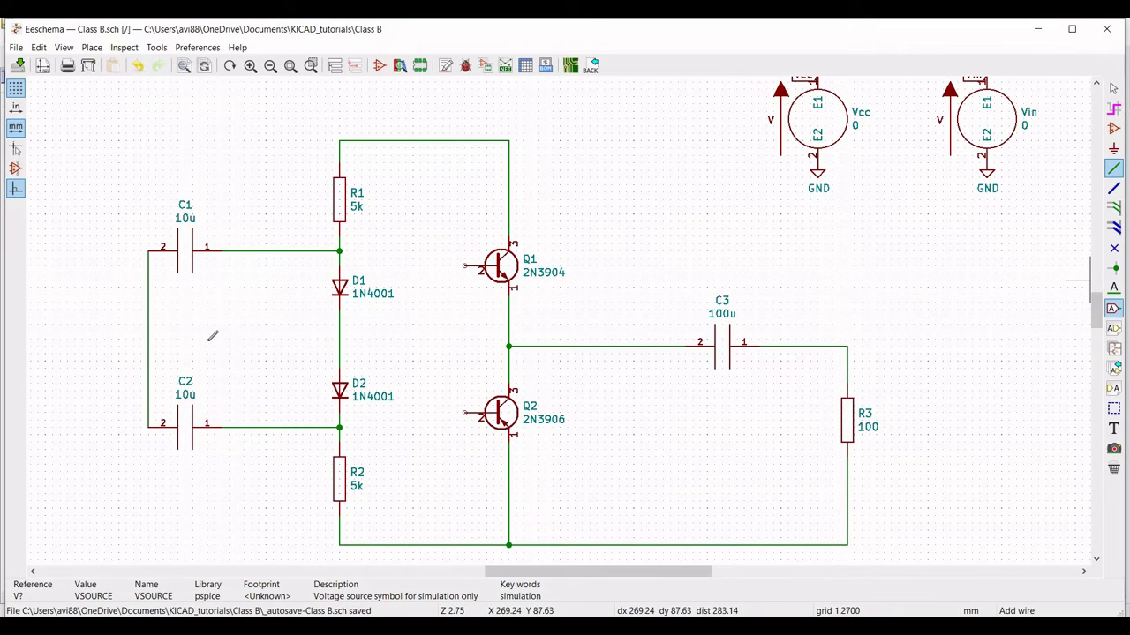
click(111, 349)
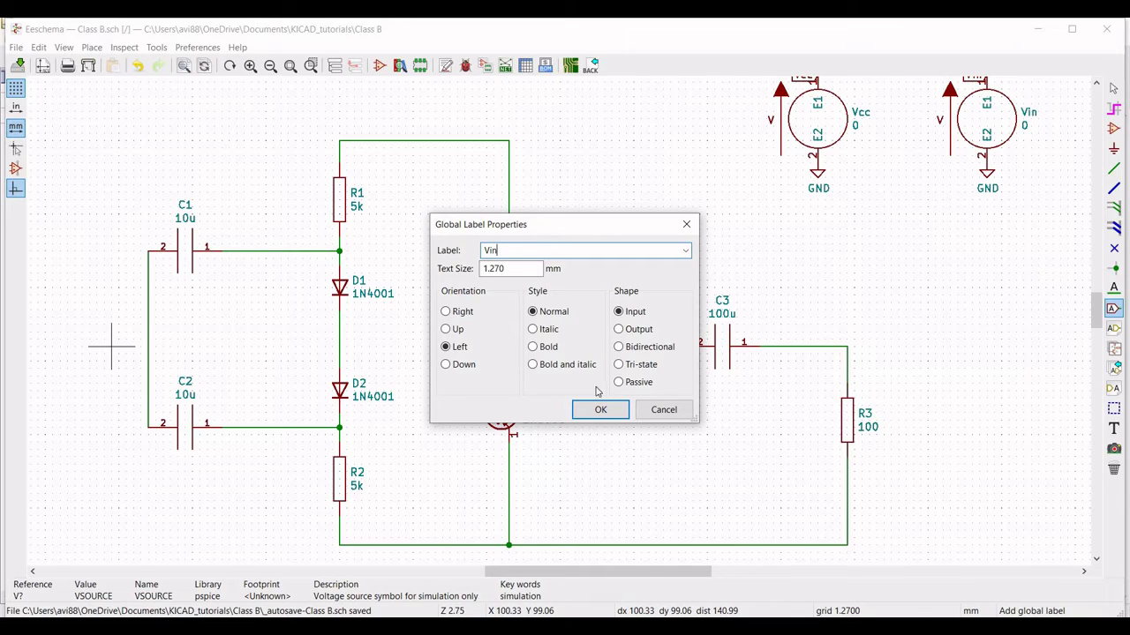
key(Return)
click(112, 346)
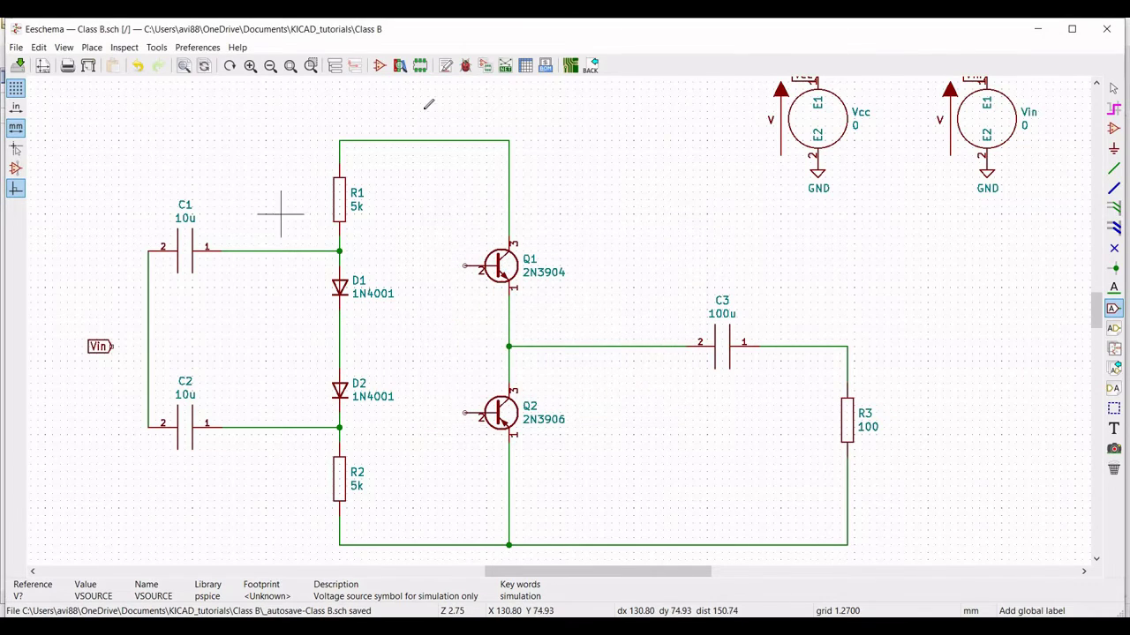
- Place a global label named Vcc above the wire joining R1 and Q1
click(428, 112)
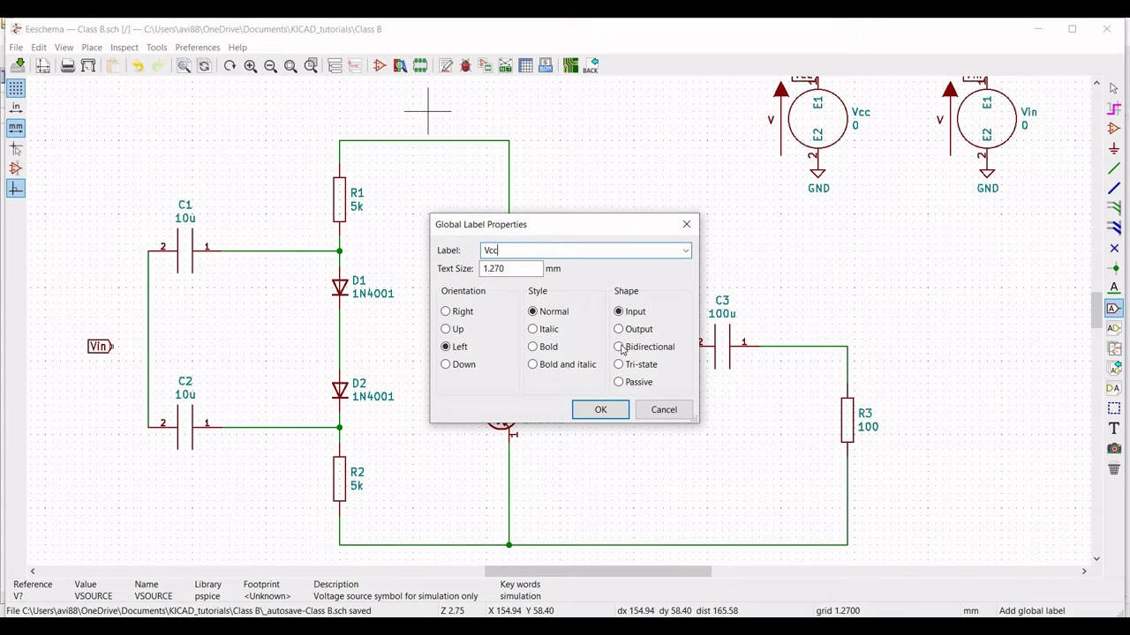
key(Return)
scroll(429, 112, up, 2)
click(430, 124)
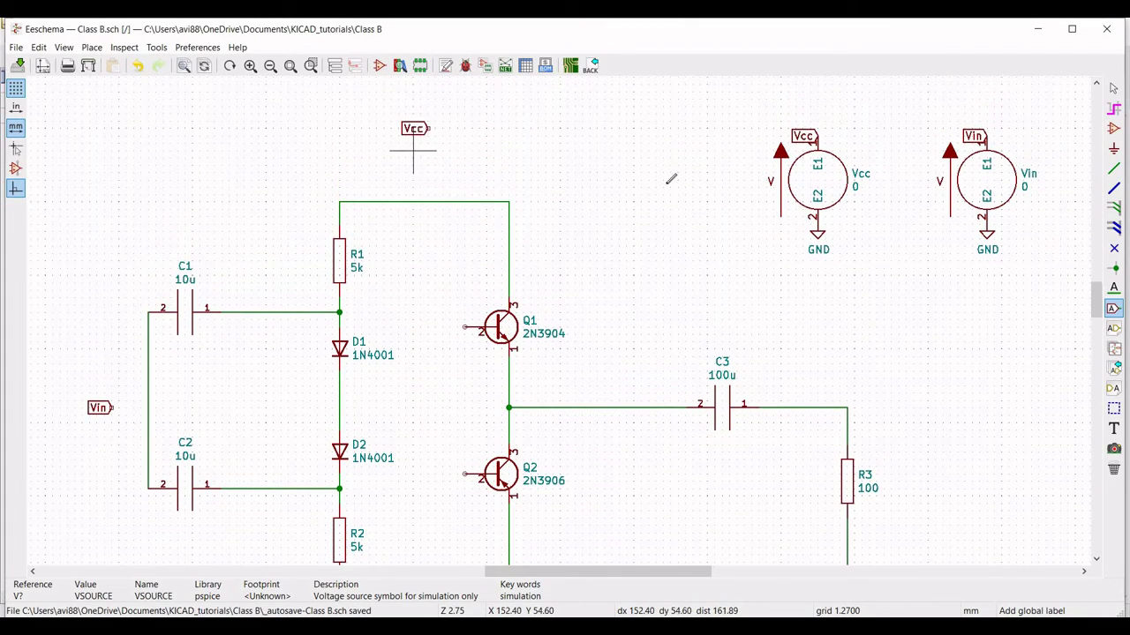
- Move the Vcc global label closer, to just above the wire joining R1 and Q1
scroll(1099, 309, down, 2)
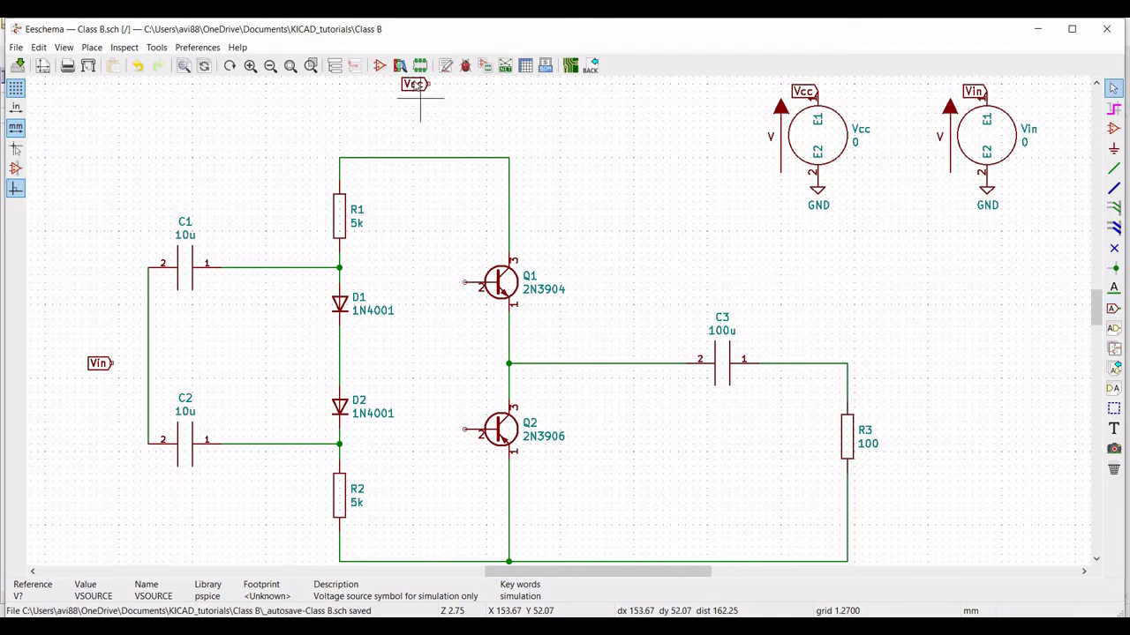
drag(420, 99, 424, 232)
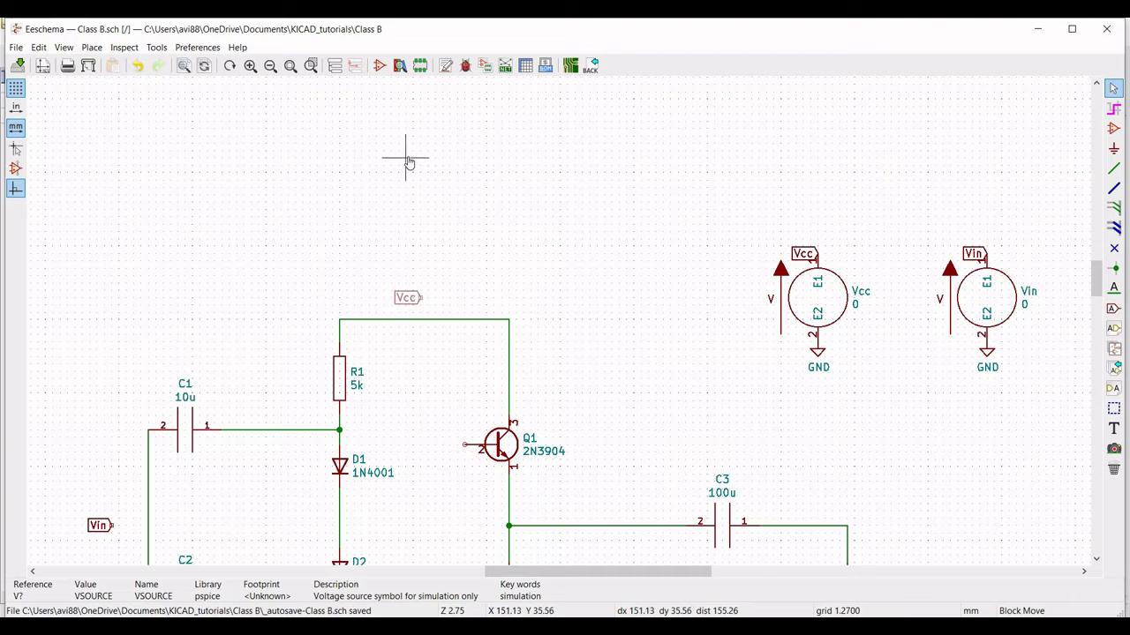
click(943, 353)
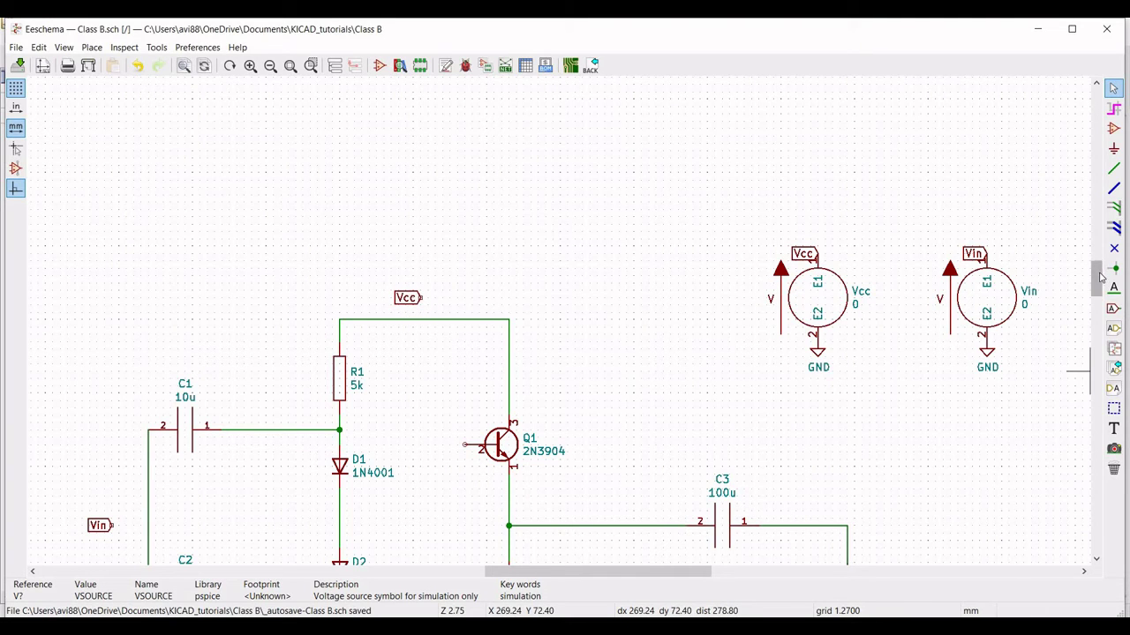
- Place a GND power symbol on the lower wire at its junction with Q2's pin 1
mouse_move(1103, 291)
mouse_down()
mouse_move(1112, 311)
mouse_move(1095, 308)
mouse_up()
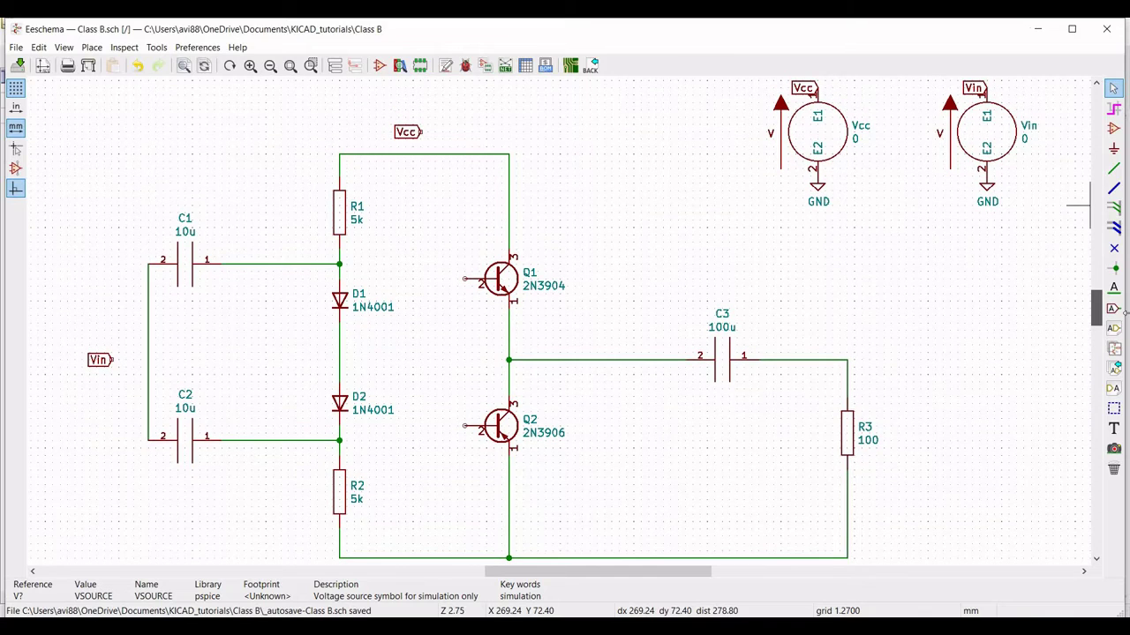
click(1114, 148)
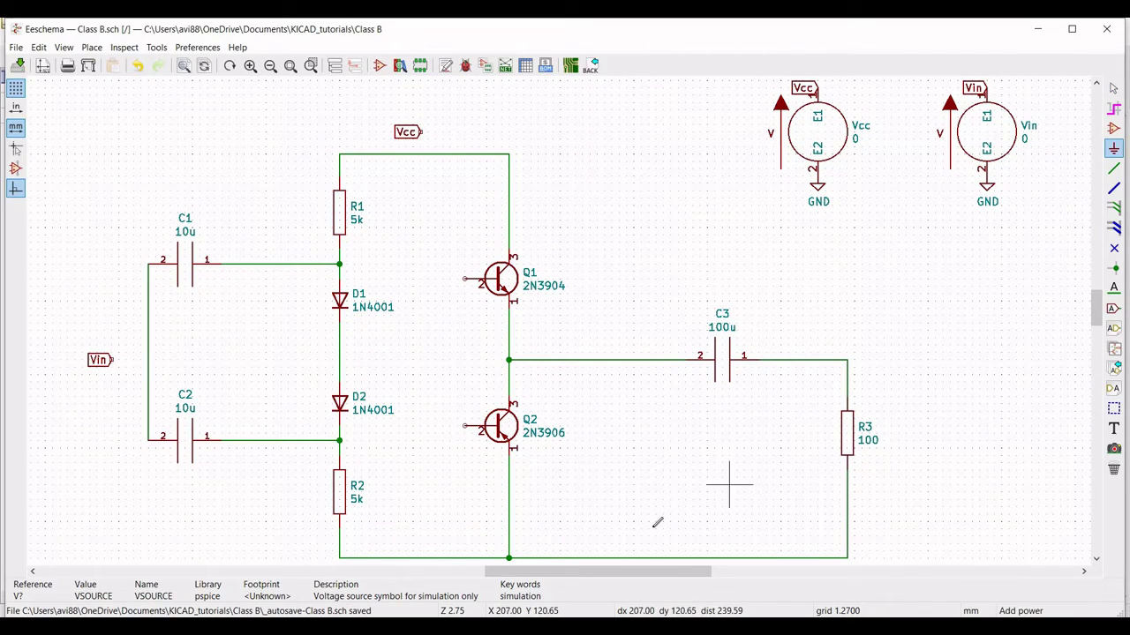
drag(1096, 317, 1096, 332)
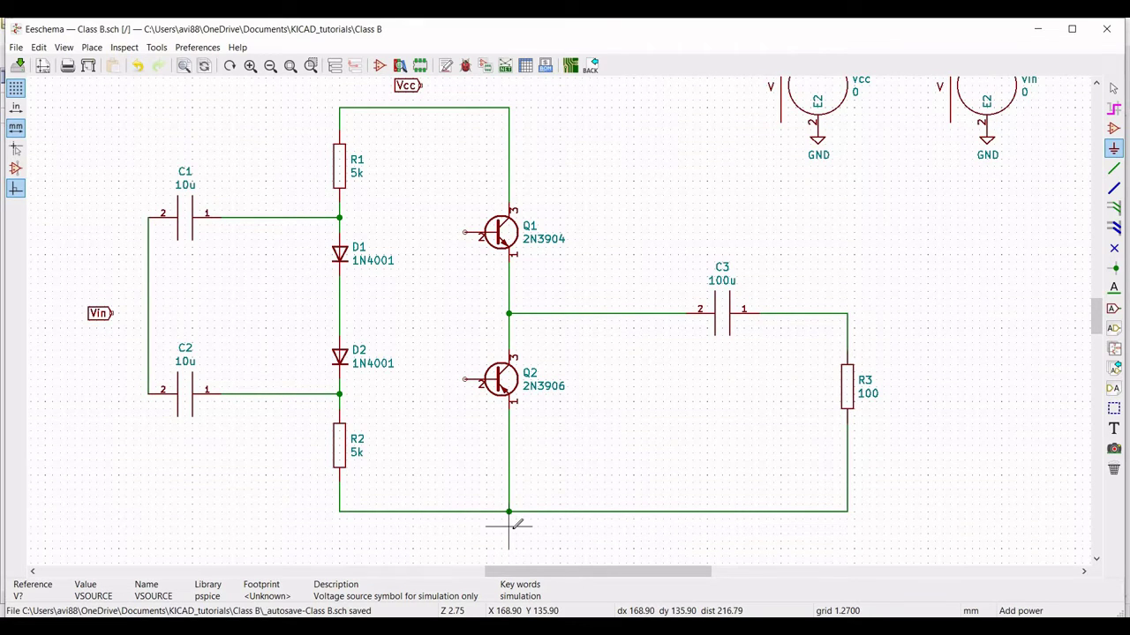
click(510, 527)
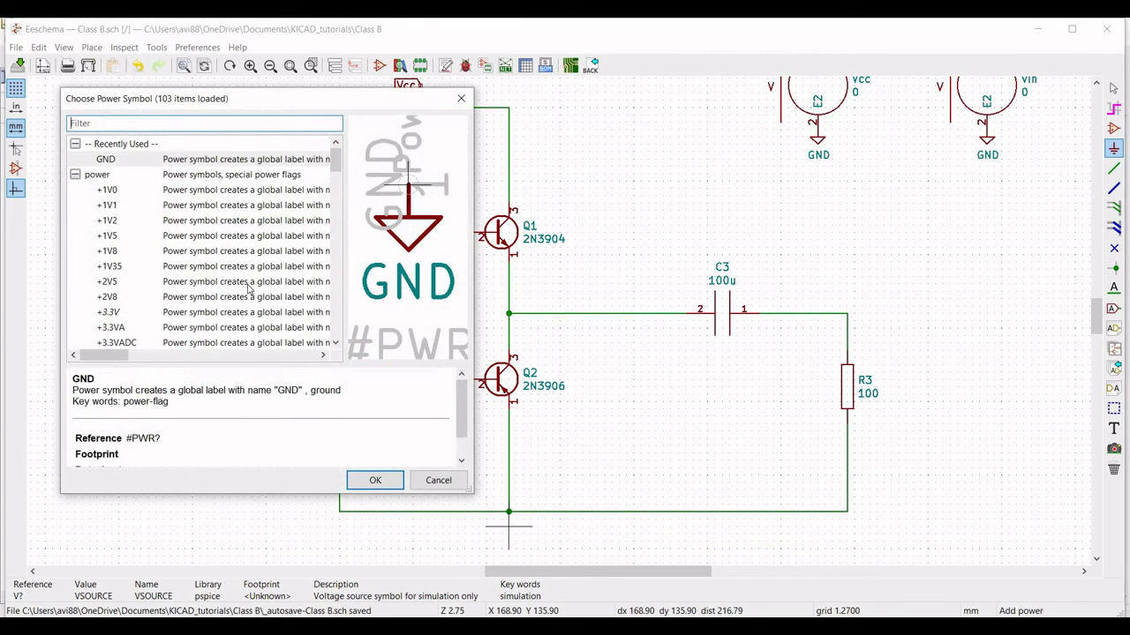
click(368, 481)
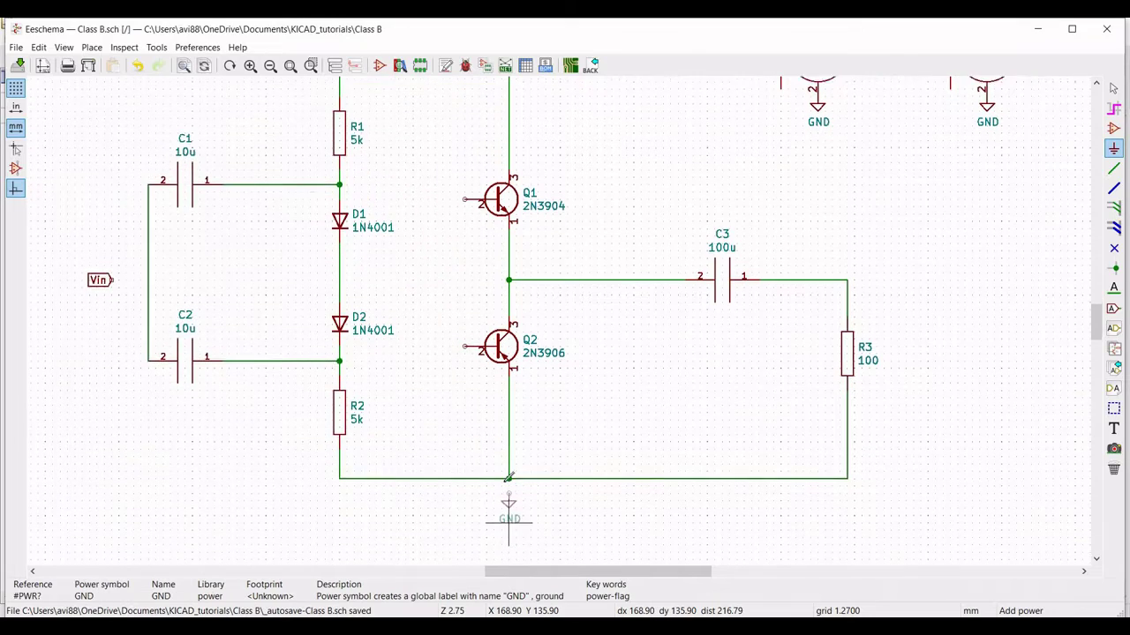
click(510, 469)
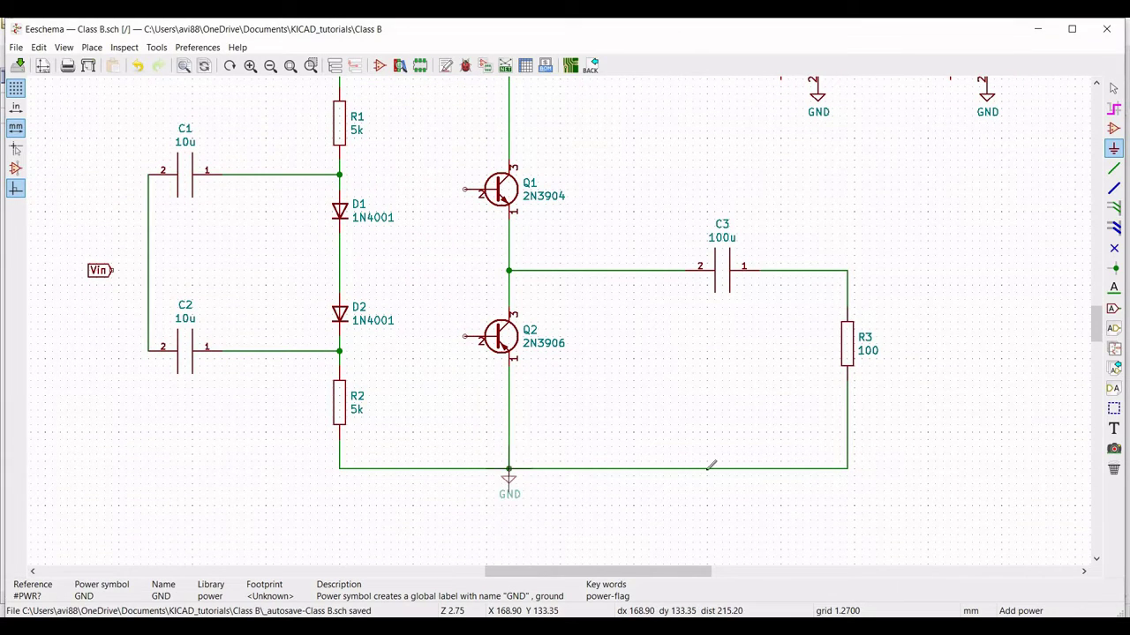
- Wire the Vcc label to the R1–Q1 wire and the Vin label to the wire joining C1 and C2
drag(1095, 323, 1094, 313)
click(270, 65)
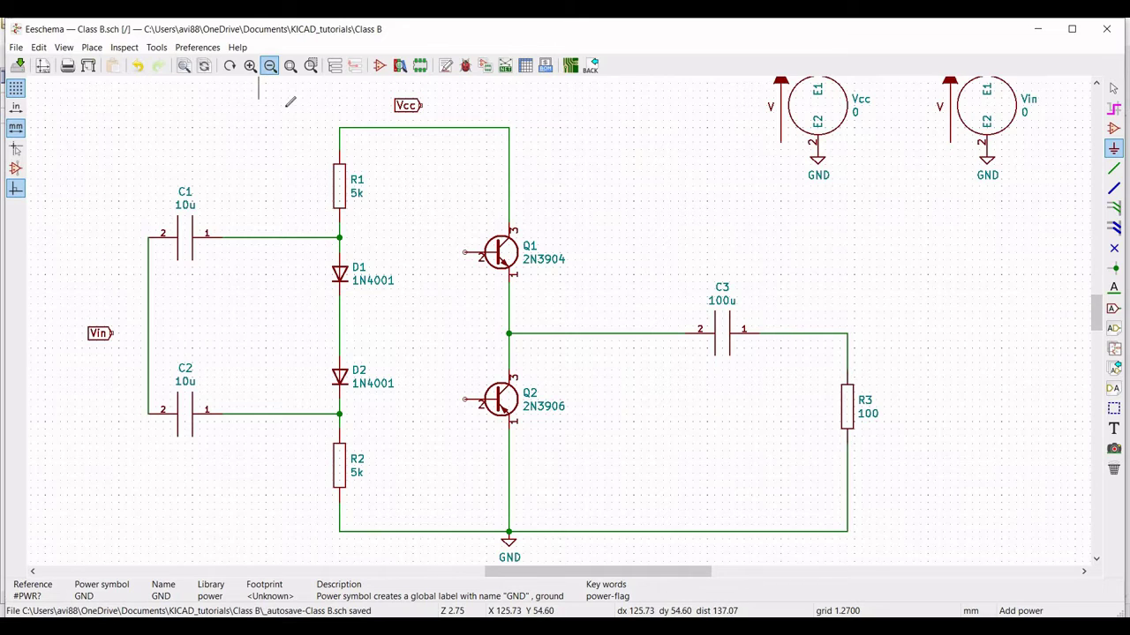
drag(1096, 342, 1096, 317)
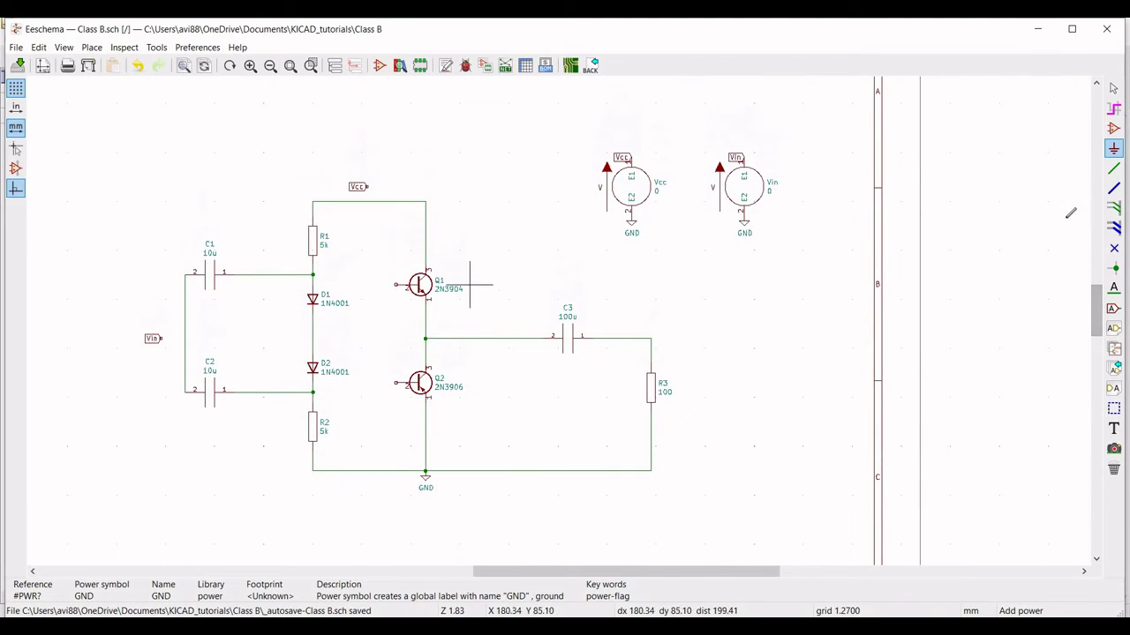
click(1114, 167)
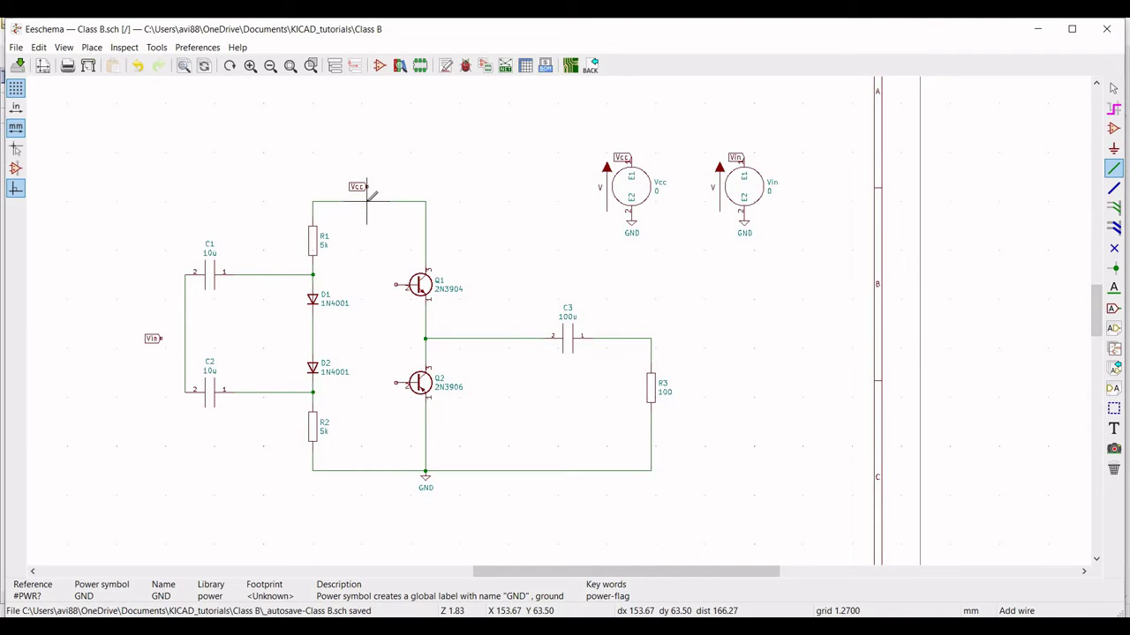
click(366, 202)
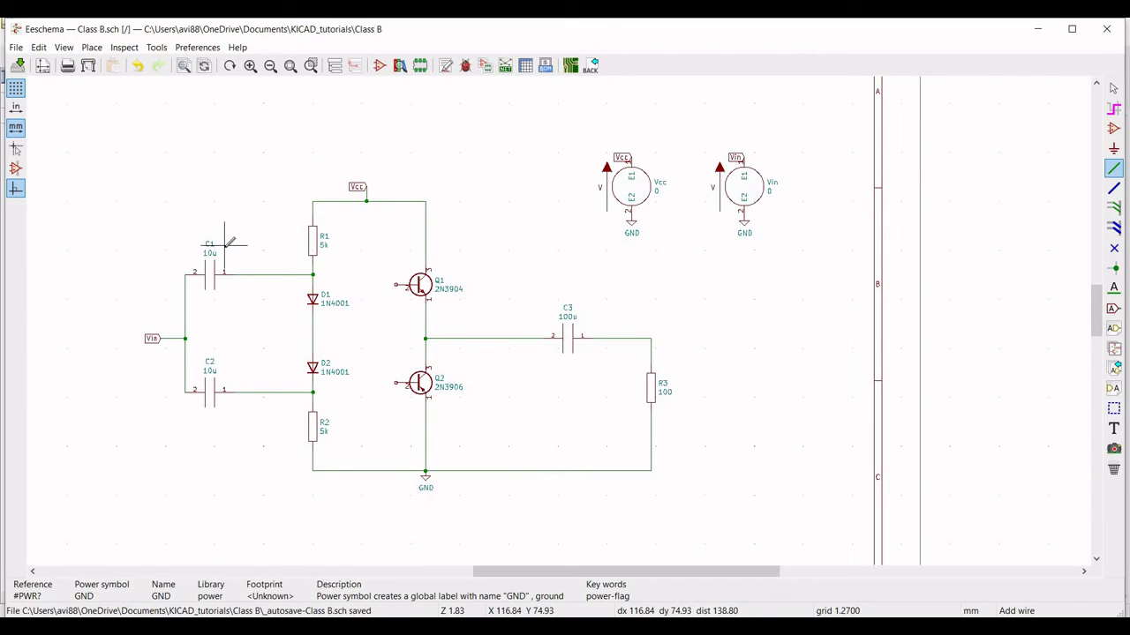
- Place the Spice directive text ".tran 4m 6m" above C1
text(.tran 4m 6m)
click(164, 138)
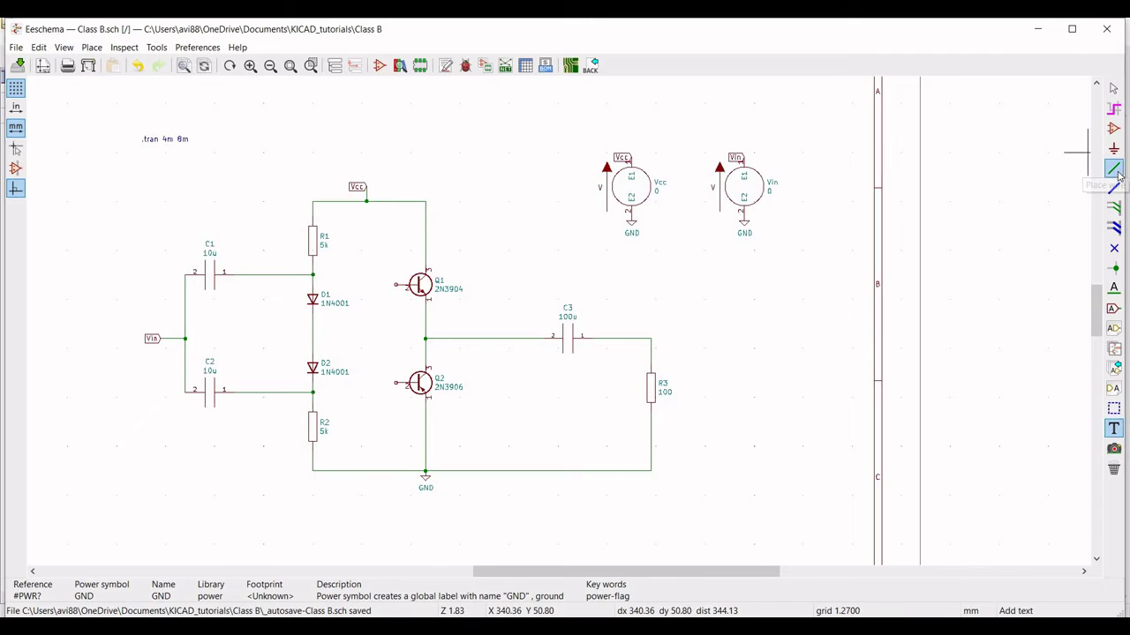
- Wire Q1's base to the R1–D1 junction and Q2's base to the D2–R2 junction, and save the schematic
click(396, 284)
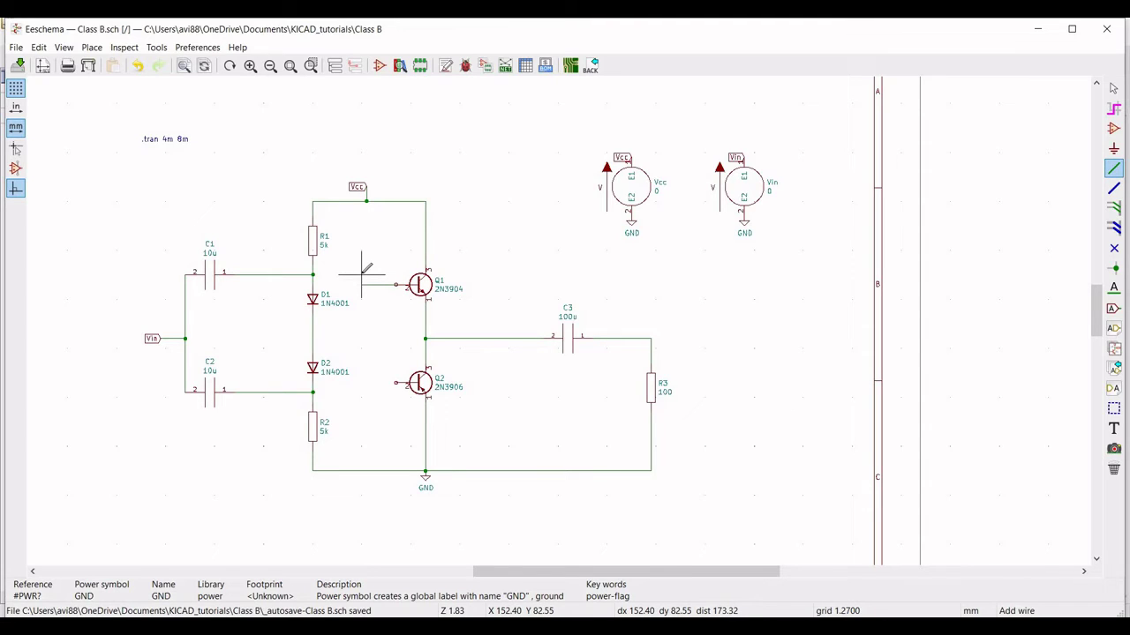
click(361, 275)
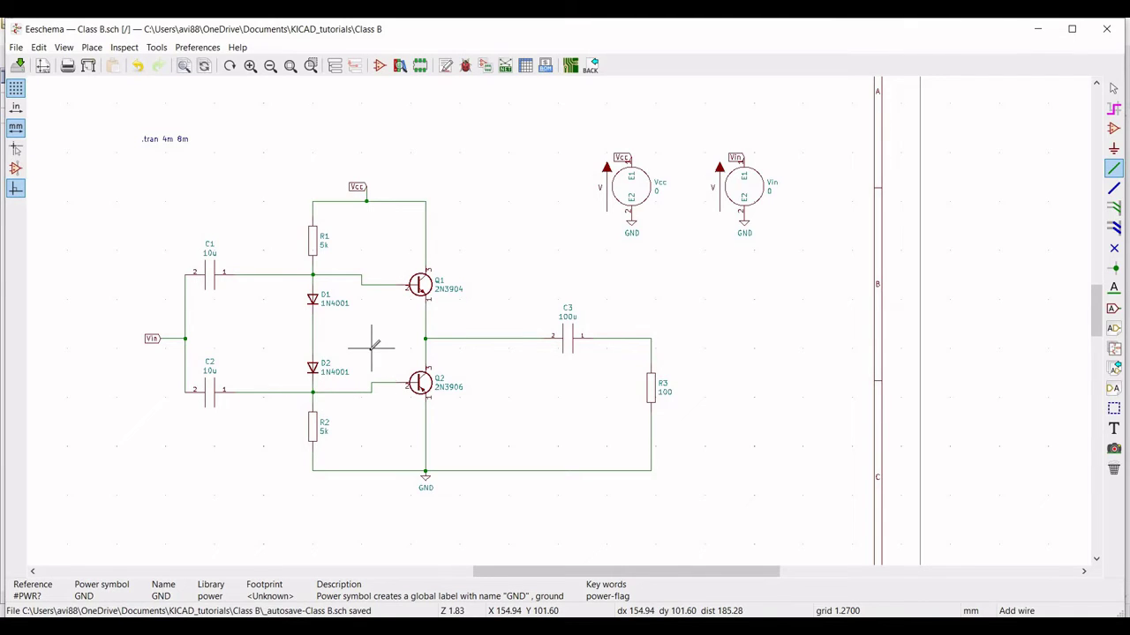
key(Escape)
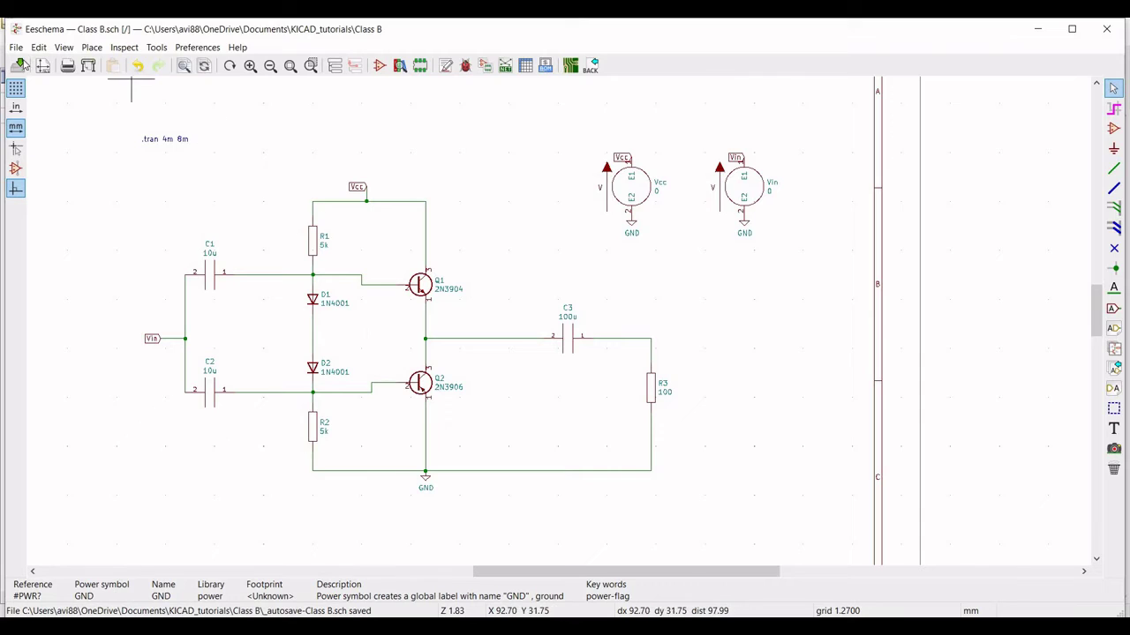
click(18, 65)
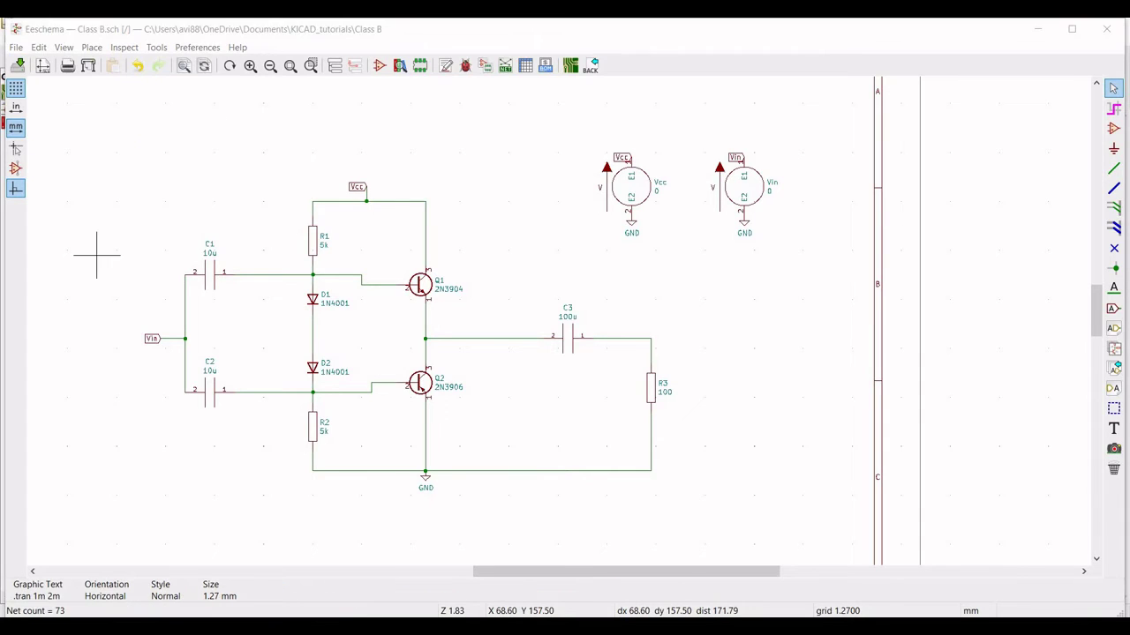
- Replace the .tran directive above C1 with the text ".tran 1m 2m" and save the schematic
click(164, 138)
key(Delete)
click(122, 48)
mouse_move(92, 47)
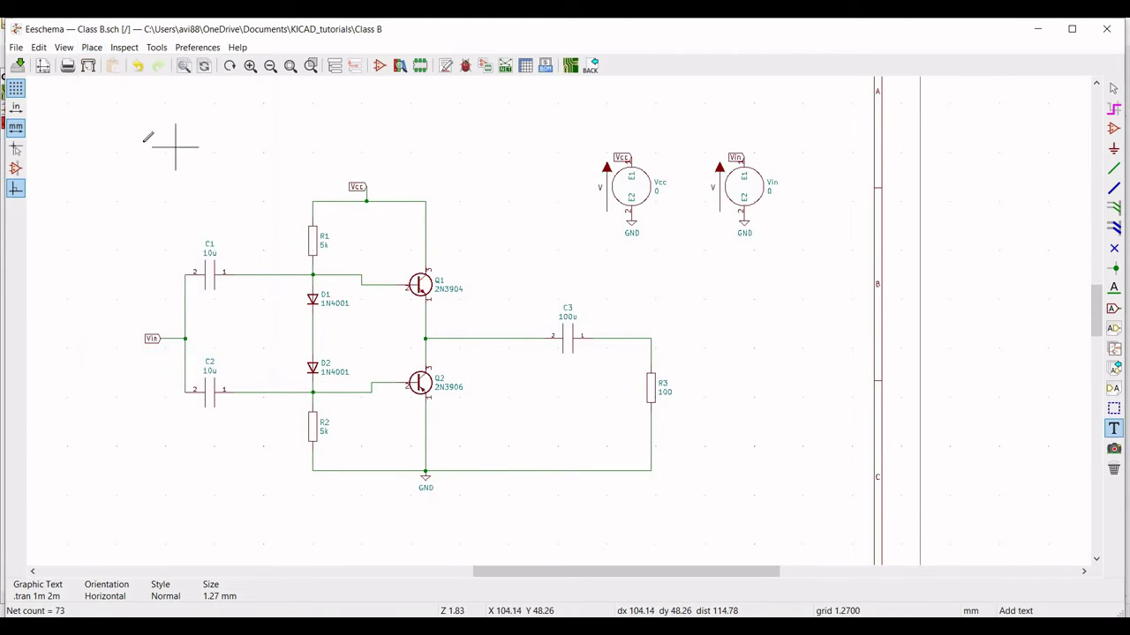
click(145, 147)
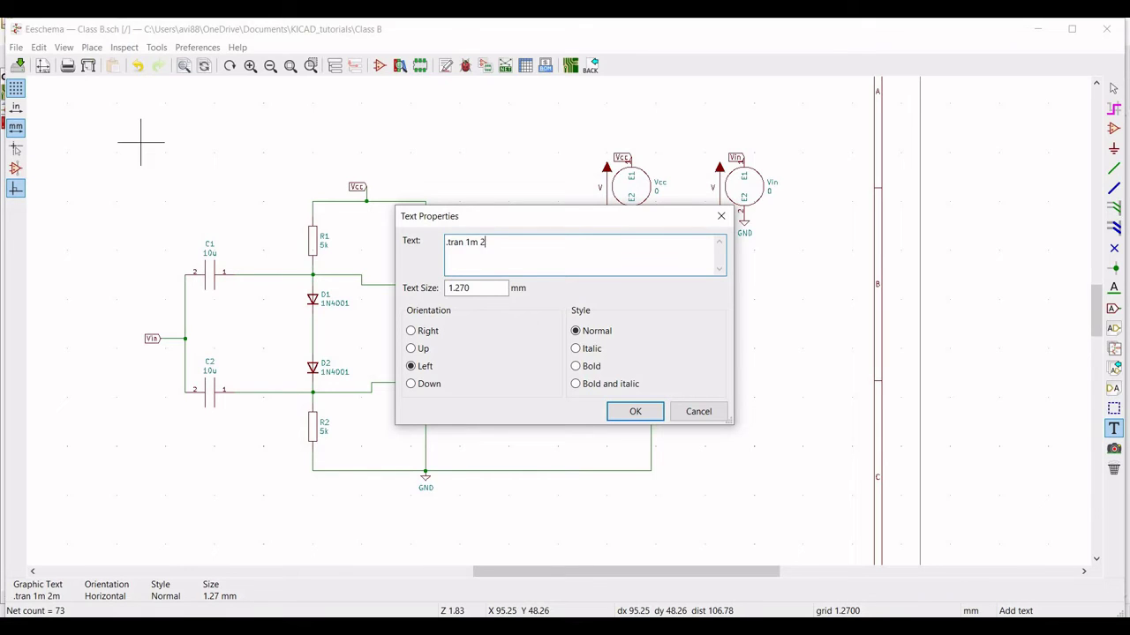
click(635, 413)
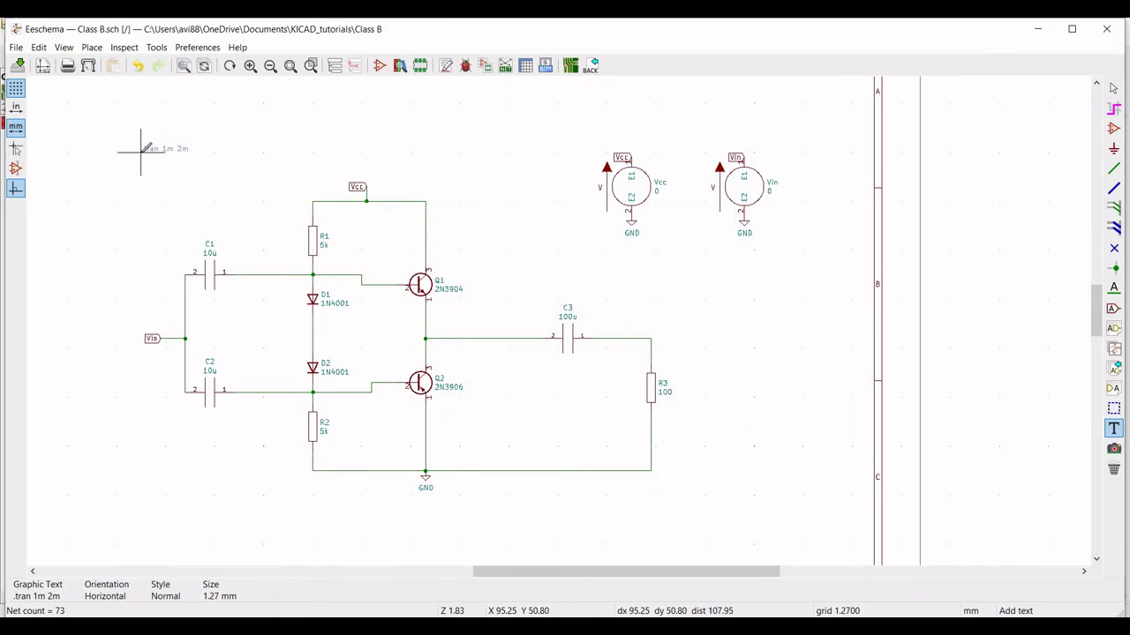
click(141, 151)
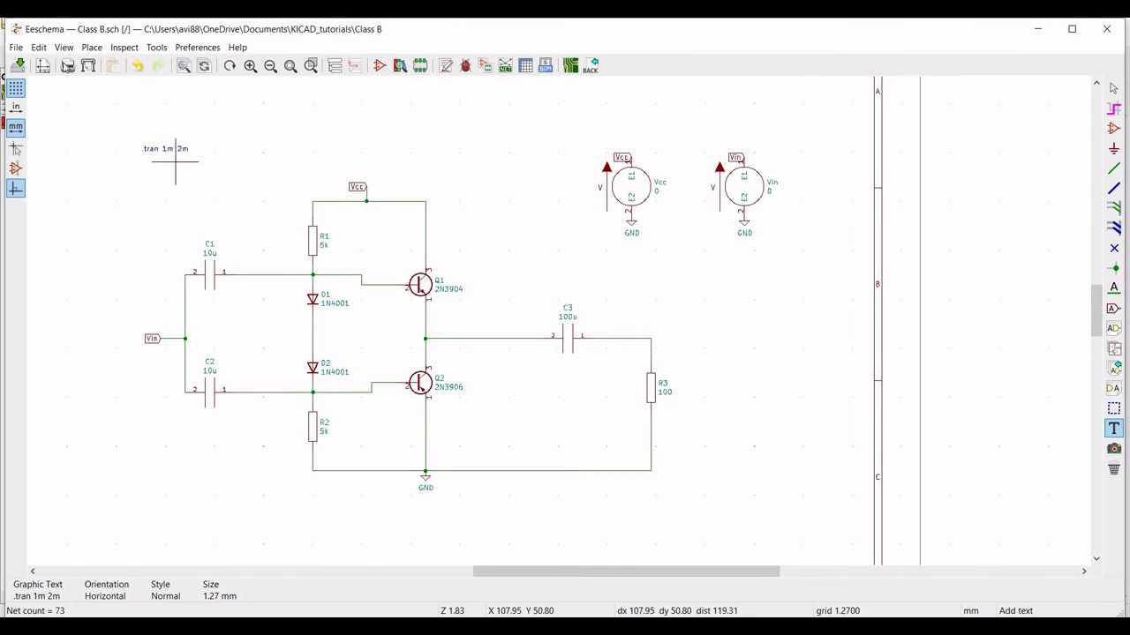
click(20, 69)
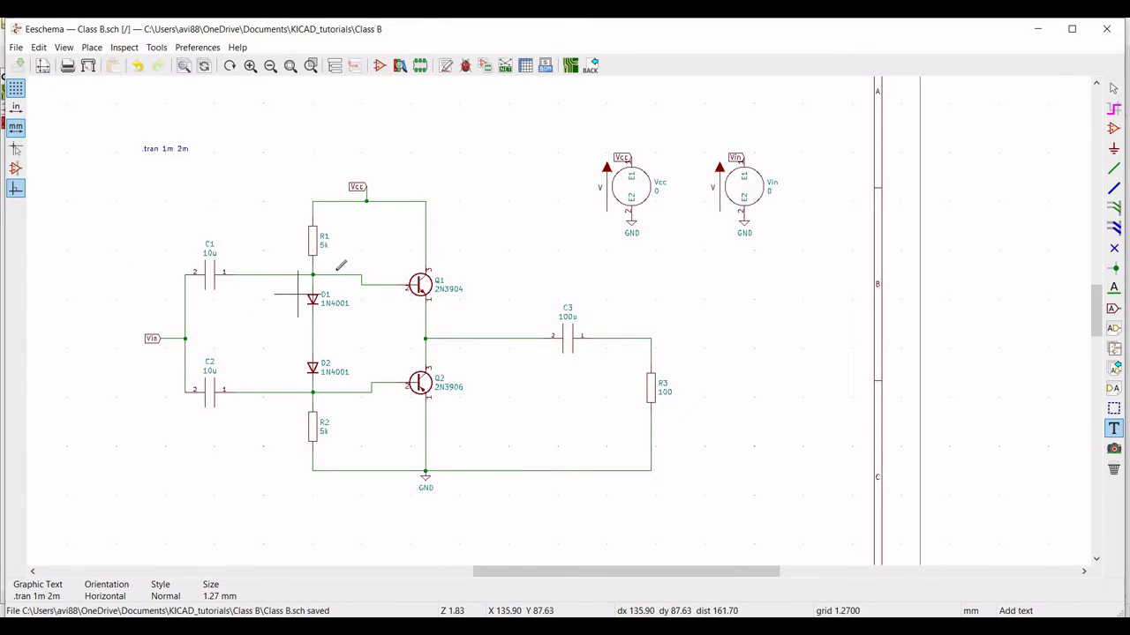
- Open the Spice simulator and run the transient simulation, leaving the signal list without adding anything
click(156, 49)
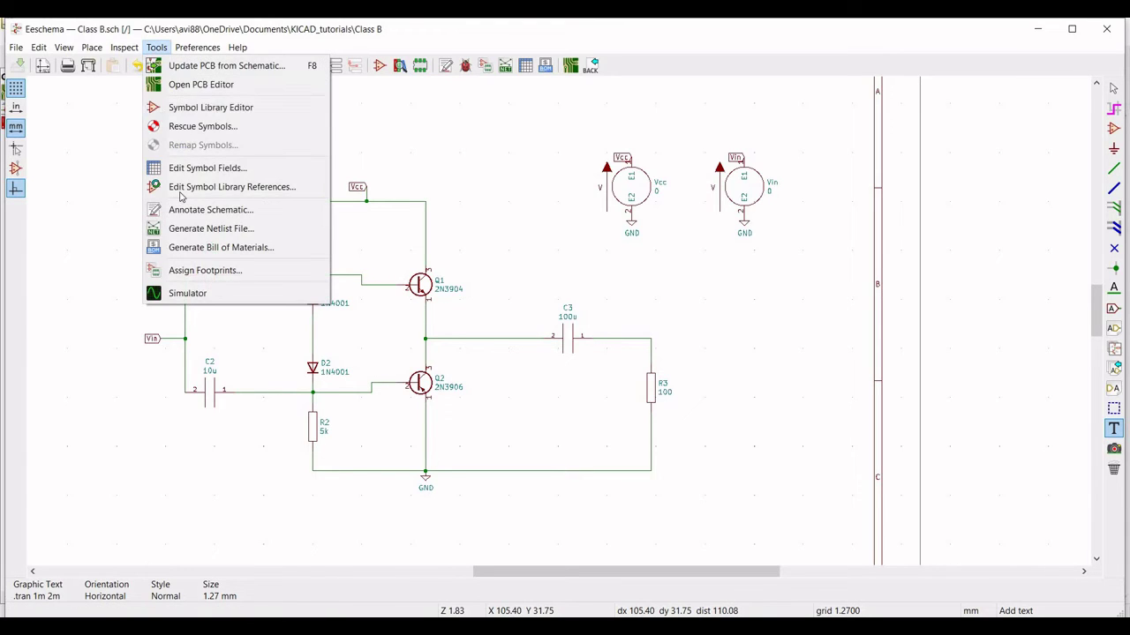
click(189, 293)
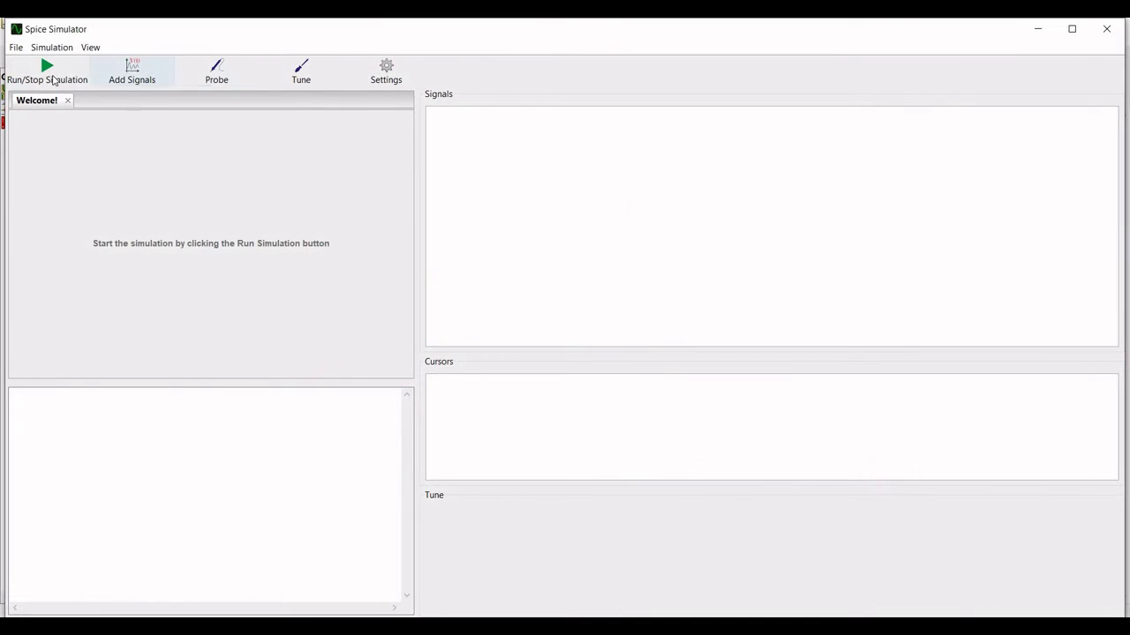
click(52, 80)
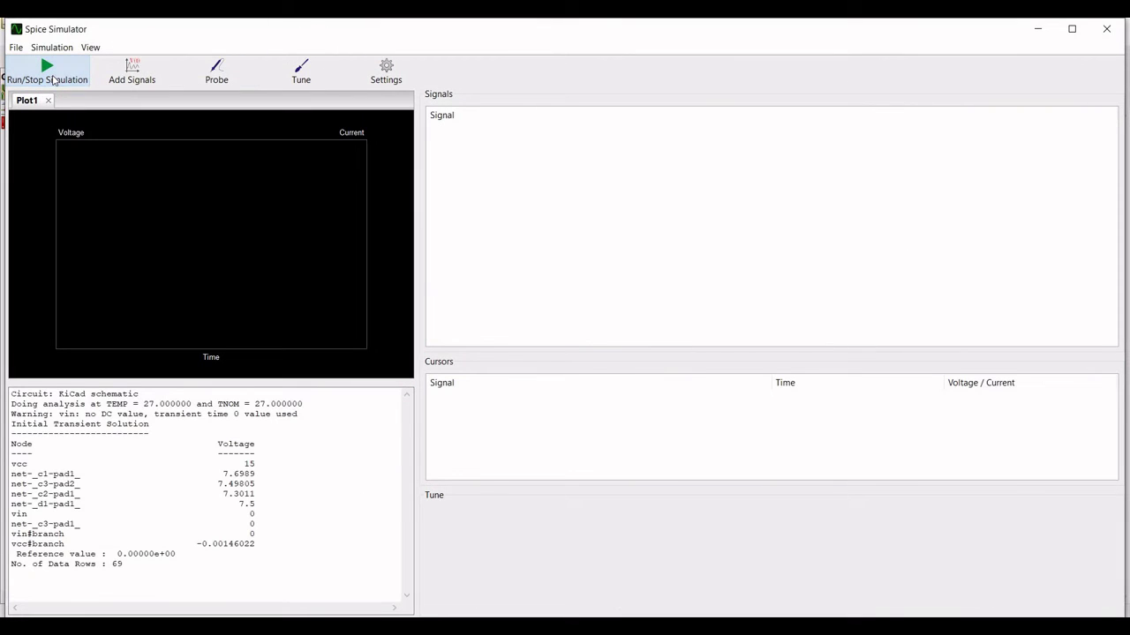
click(133, 72)
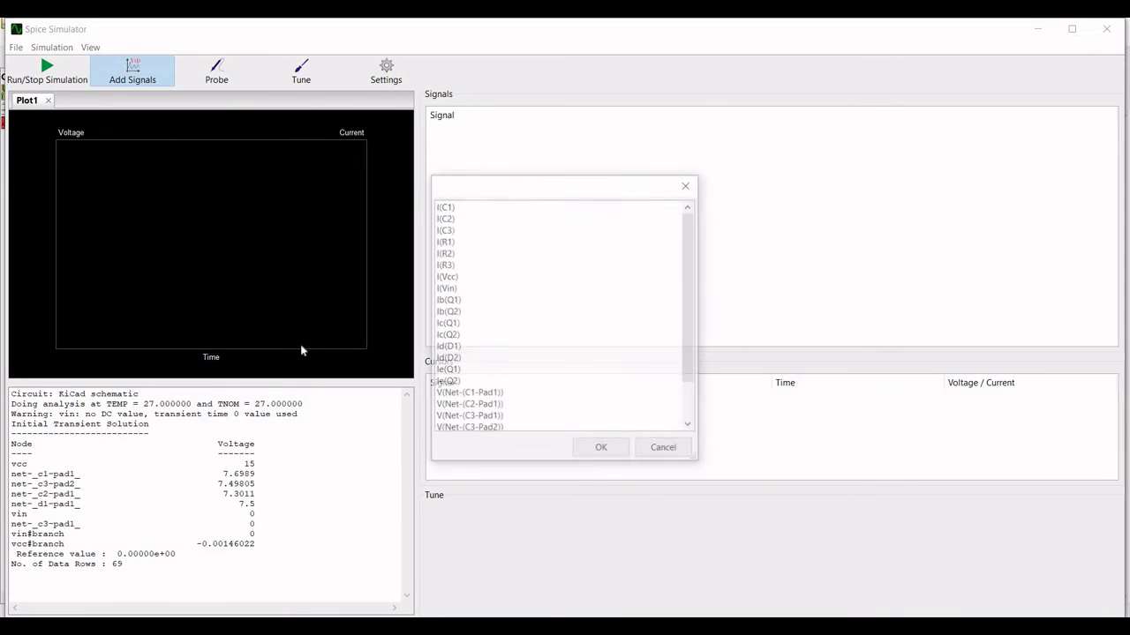
click(686, 181)
- Probe the Vin wire and the wire between C3 and R3 to plot the input and output voltages
click(216, 72)
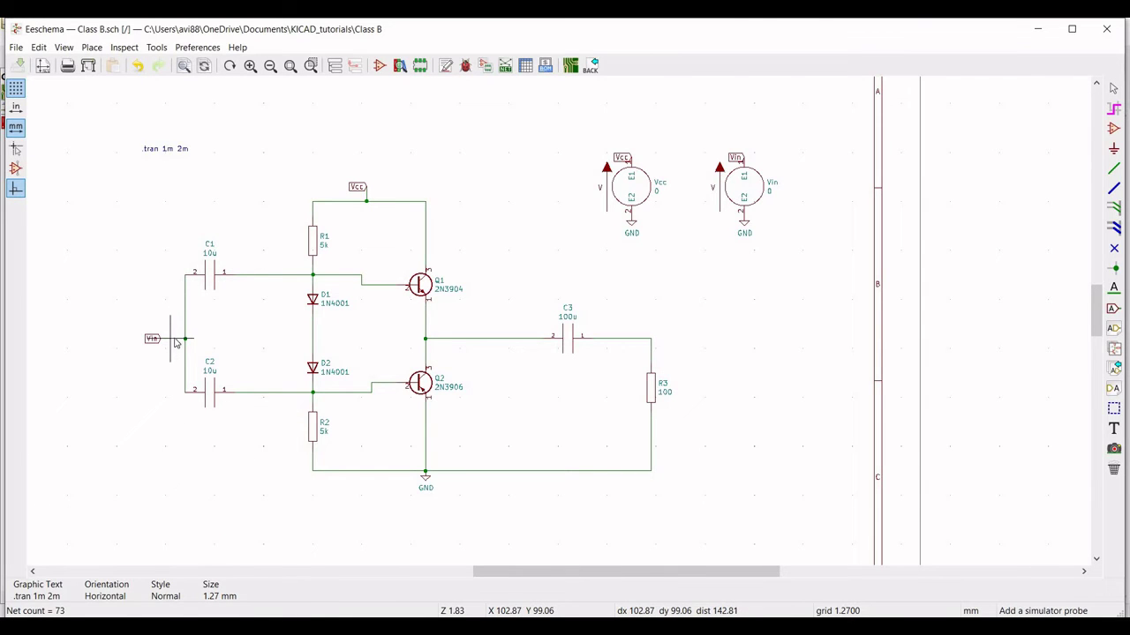
click(239, 350)
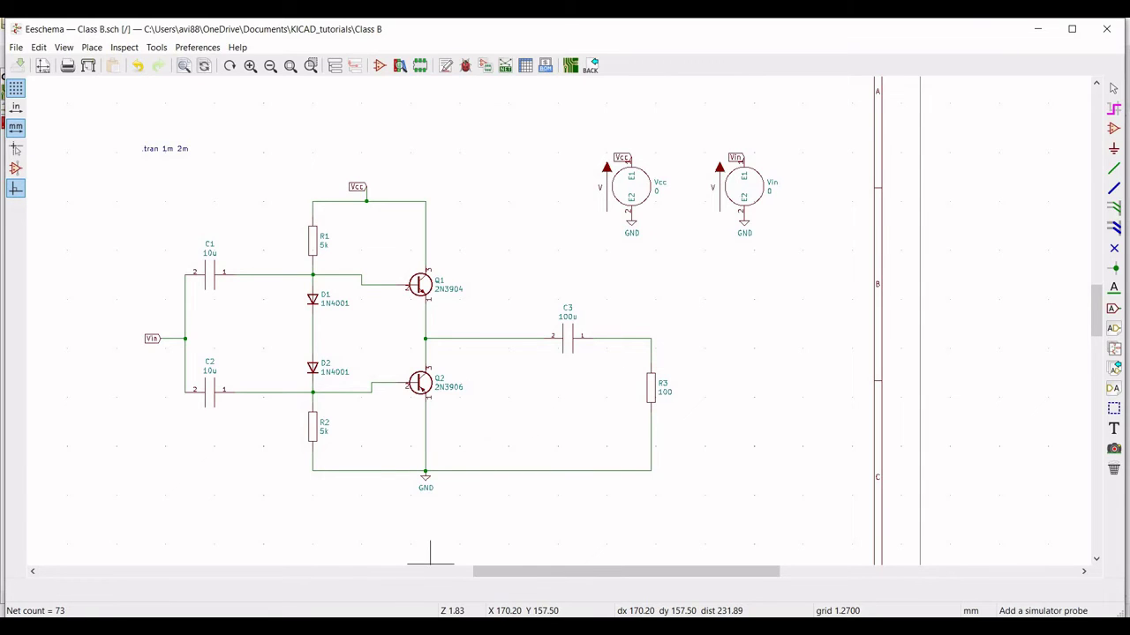
click(574, 569)
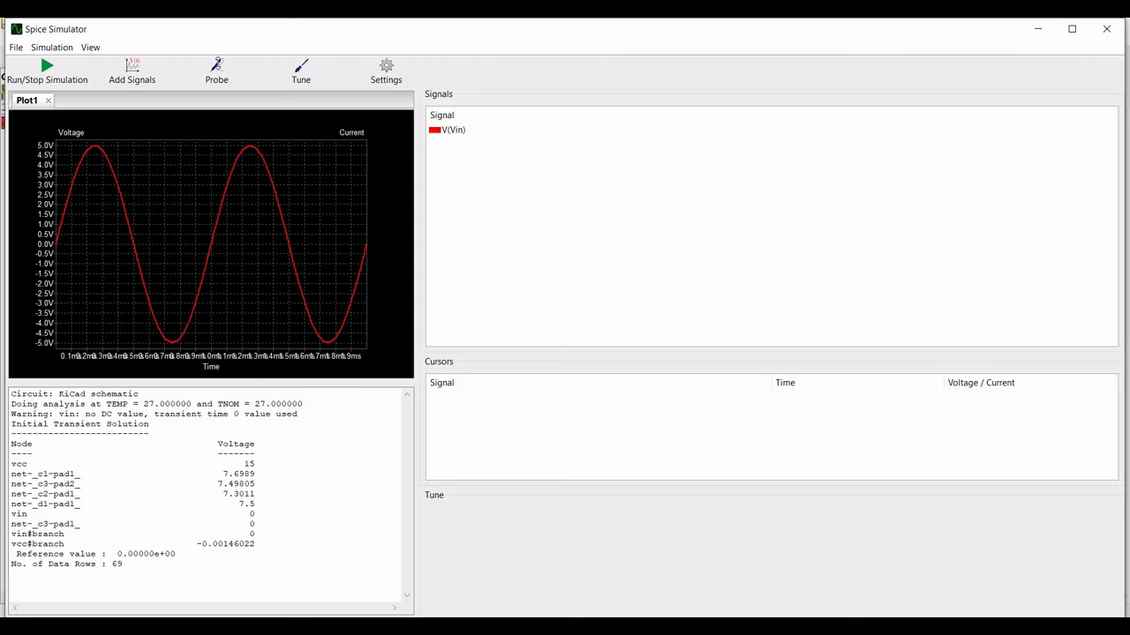
click(216, 70)
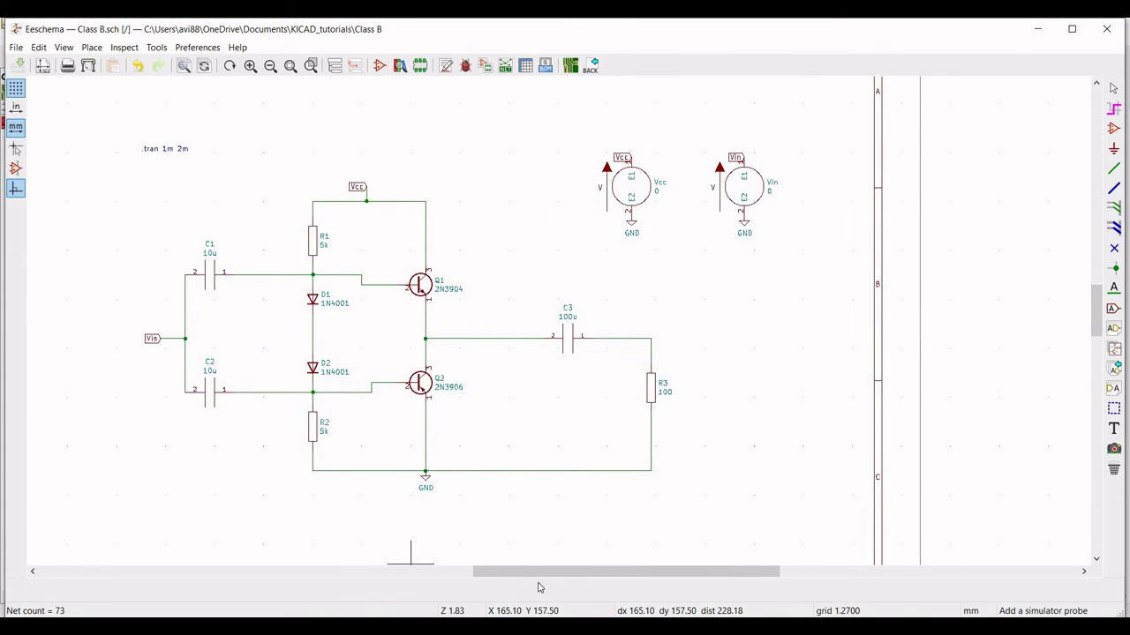
click(570, 565)
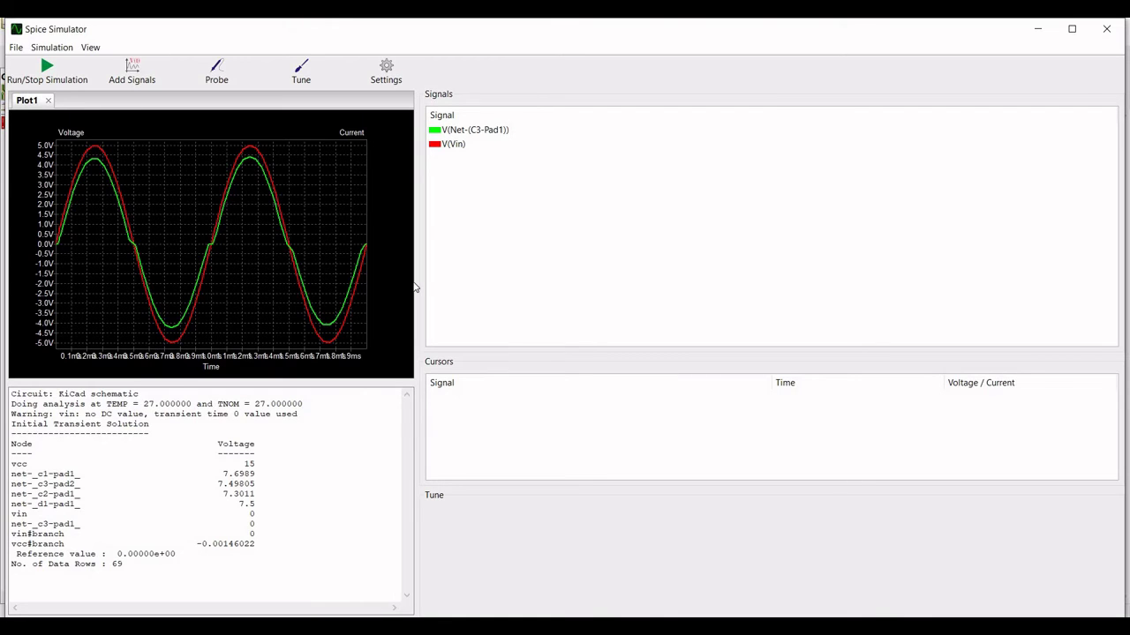
- Leave the Spice simulator, switch to the ClassBamp circuit in Multisim, run its simulation and open oscilloscope XSC2
click(1106, 29)
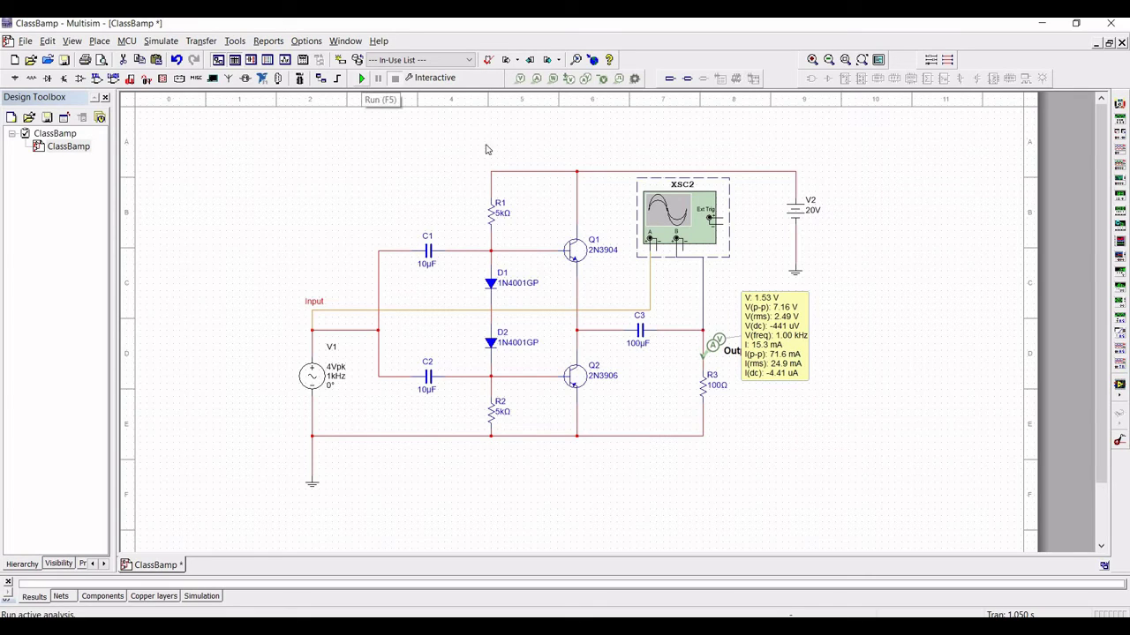
key(F5)
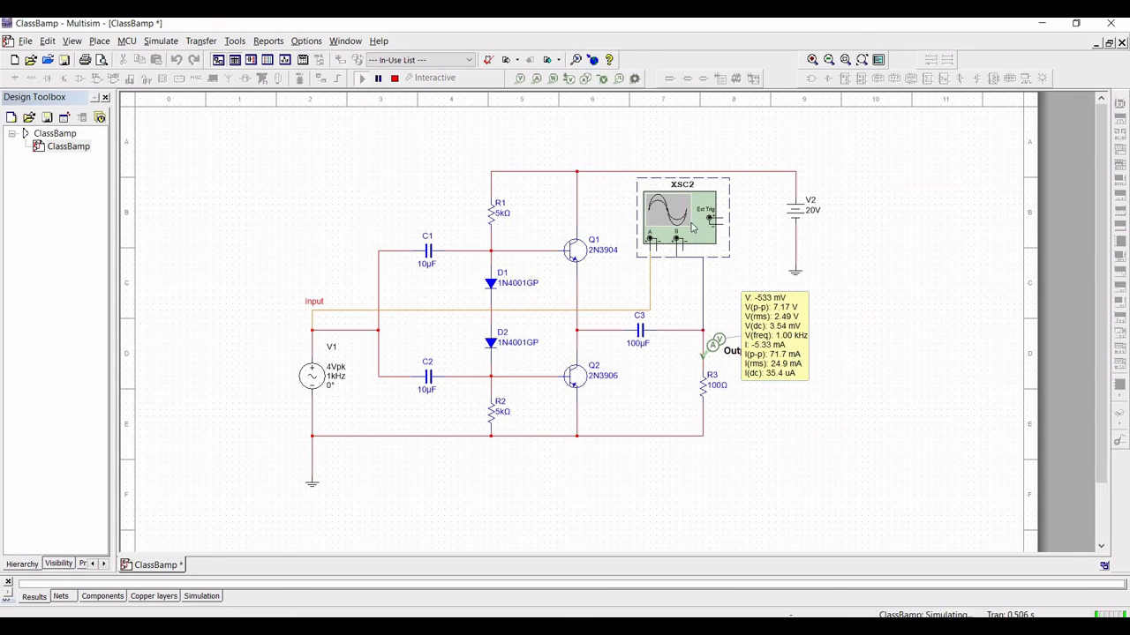
double_click(693, 228)
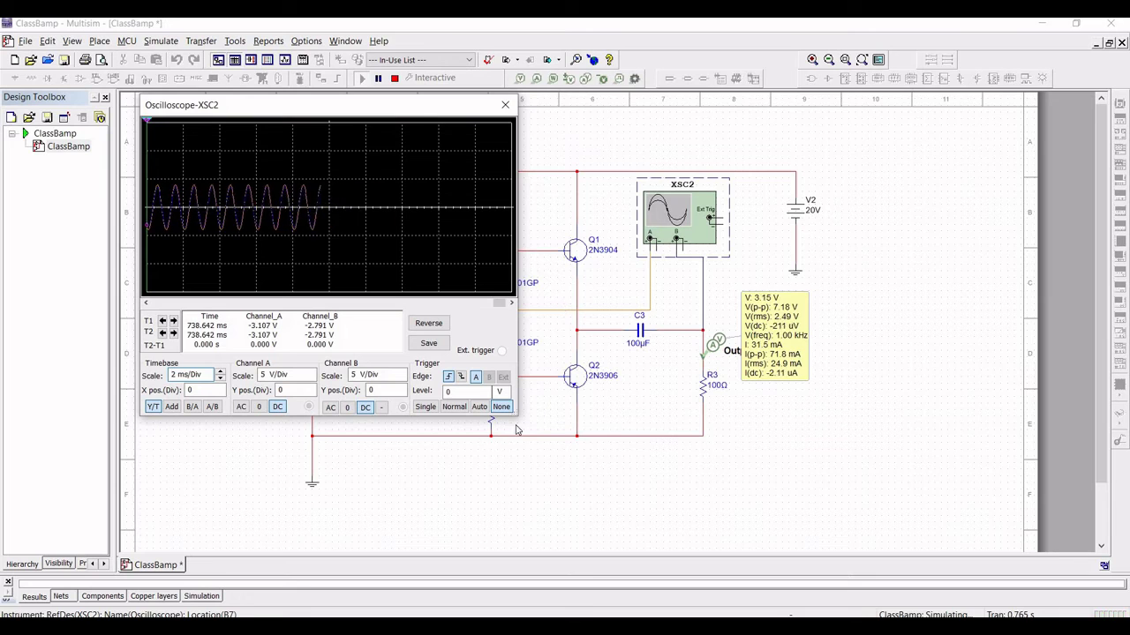
- Enlarge the XSC2 oscilloscope window to examine the input and output waveforms
drag(518, 416, 654, 453)
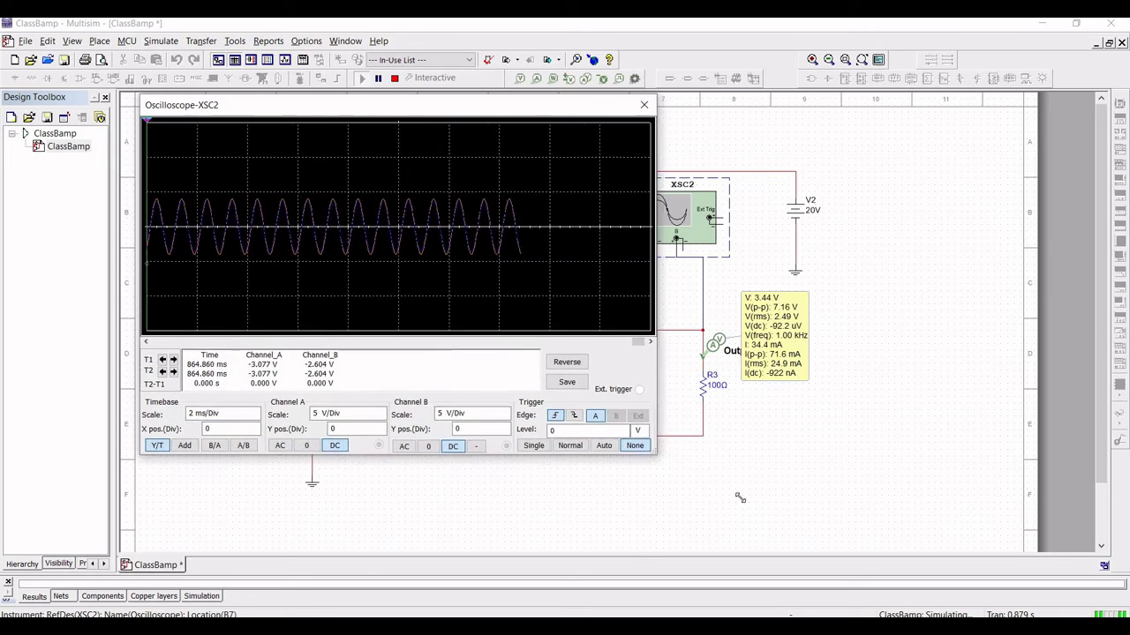
drag(740, 498, 765, 513)
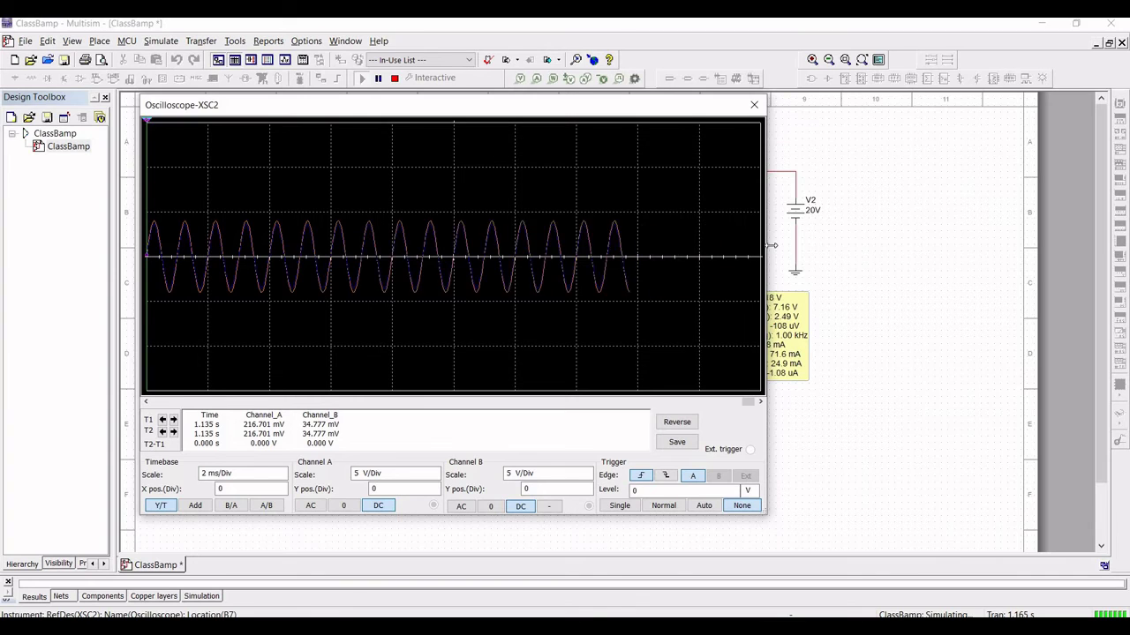
drag(772, 245, 823, 245)
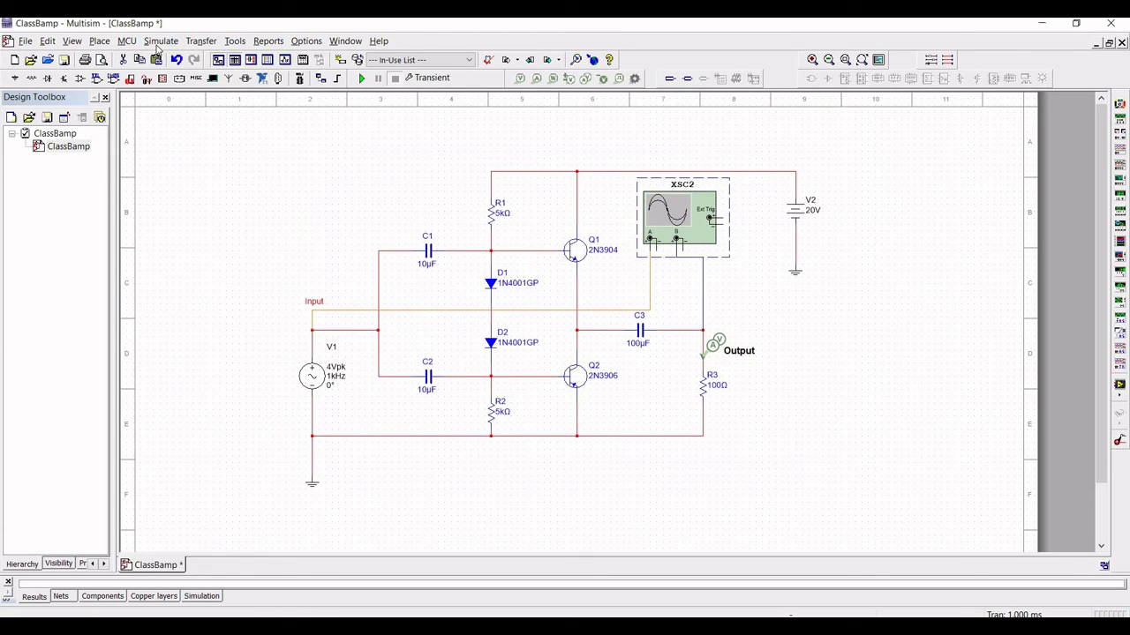
- Open the transient analysis settings and add V(input) to the output variables selected for analysis
click(159, 41)
click(359, 237)
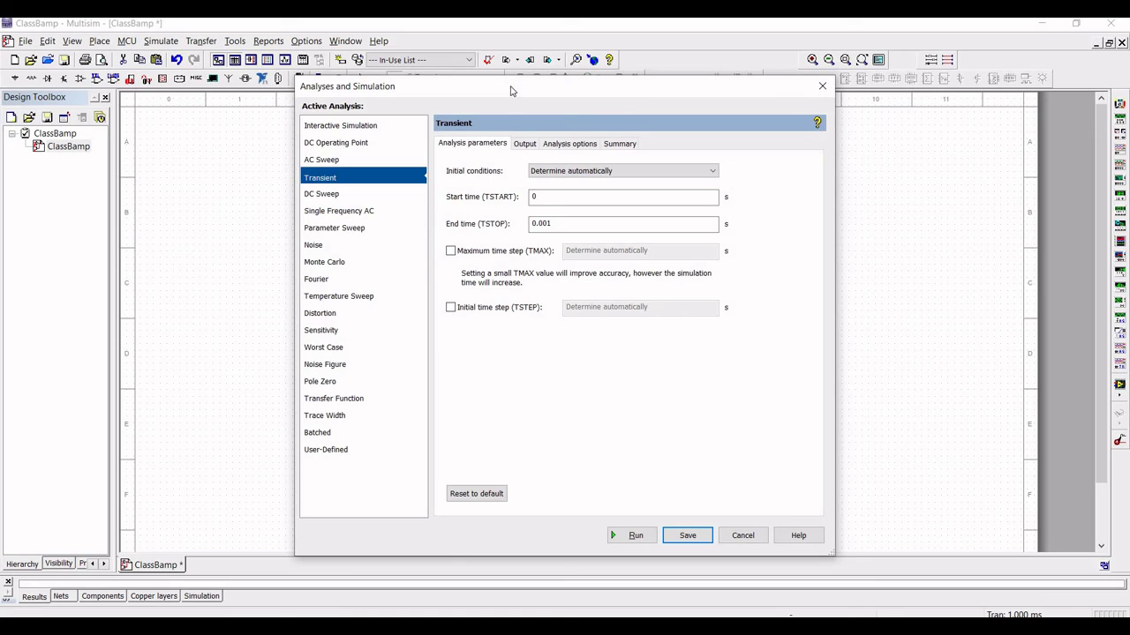
drag(655, 88, 813, 85)
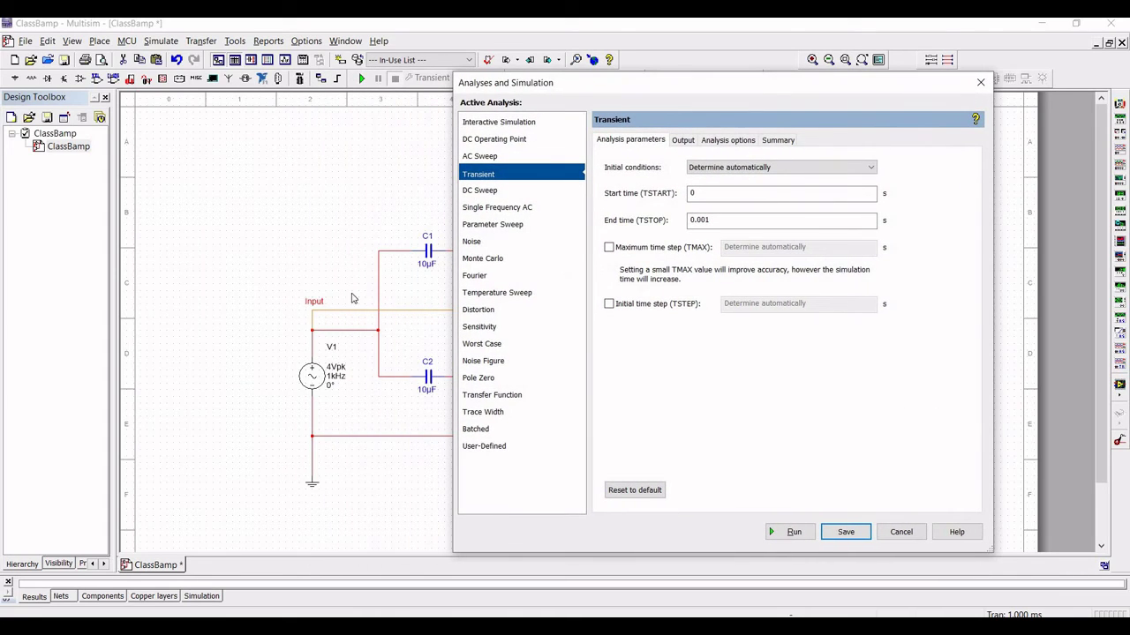
click(685, 141)
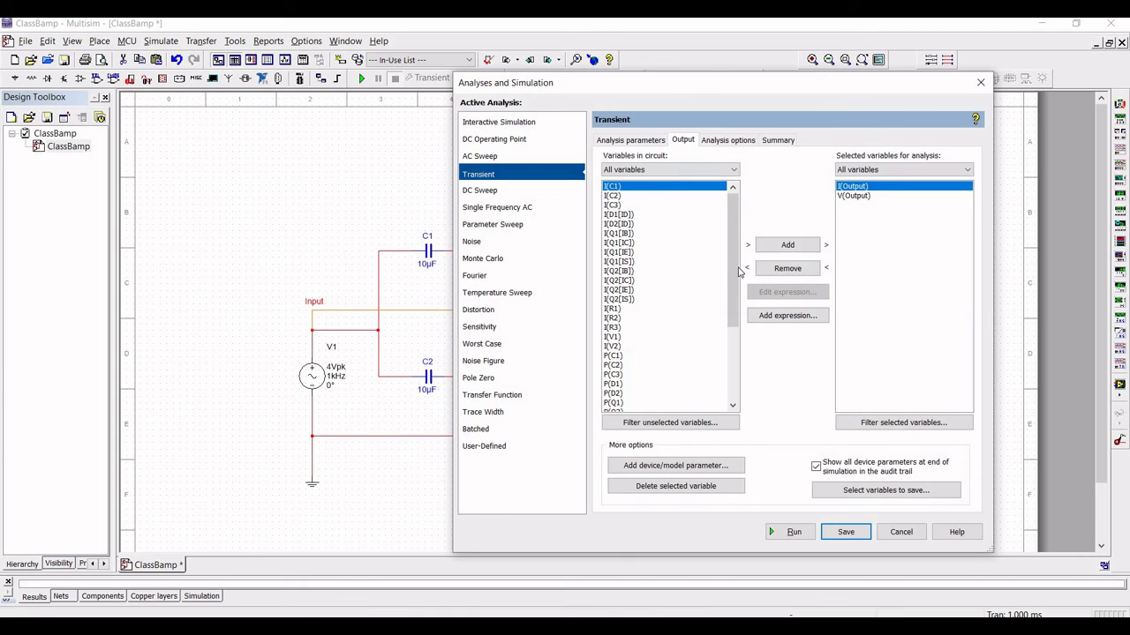
drag(740, 328, 624, 410)
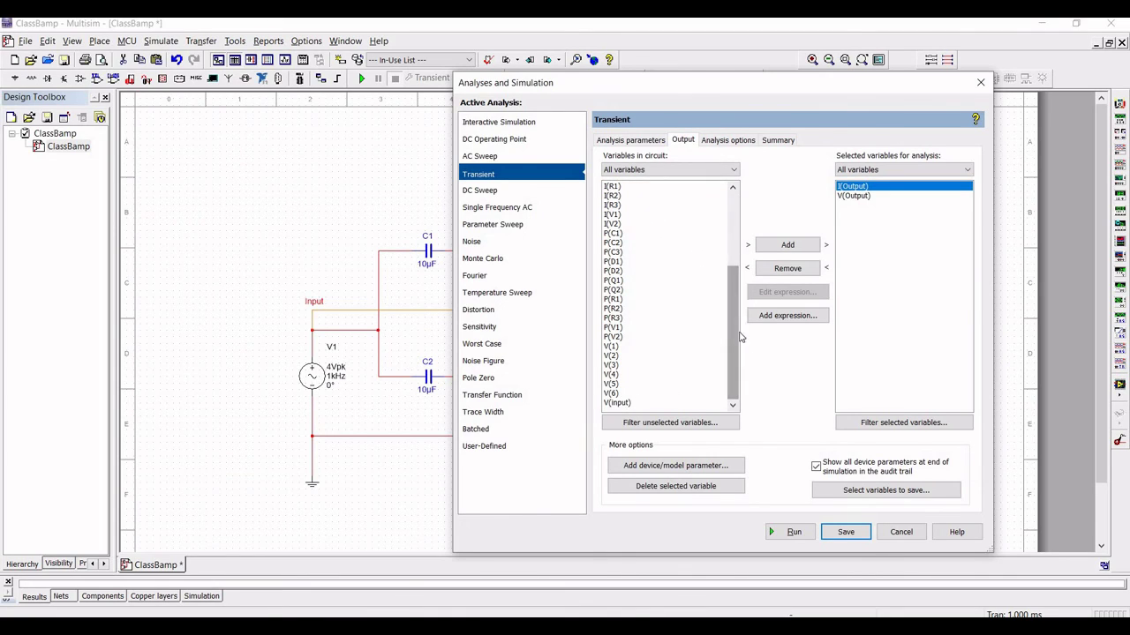
click(619, 403)
click(787, 244)
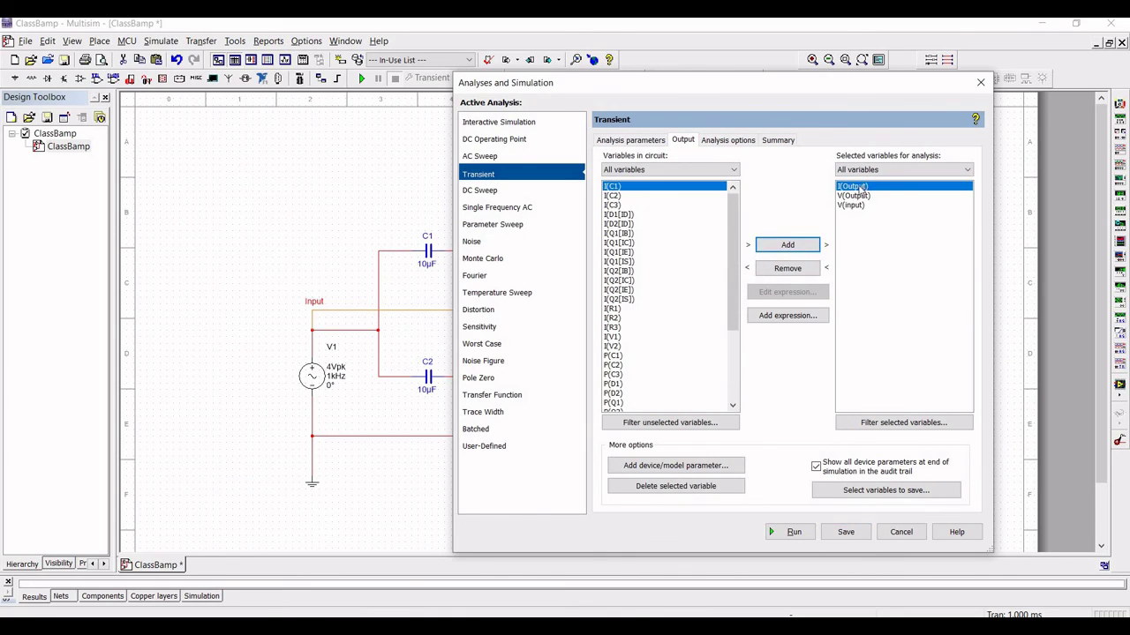
- Remove I(Output) from the variables selected for analysis and run the transient analysis
click(785, 270)
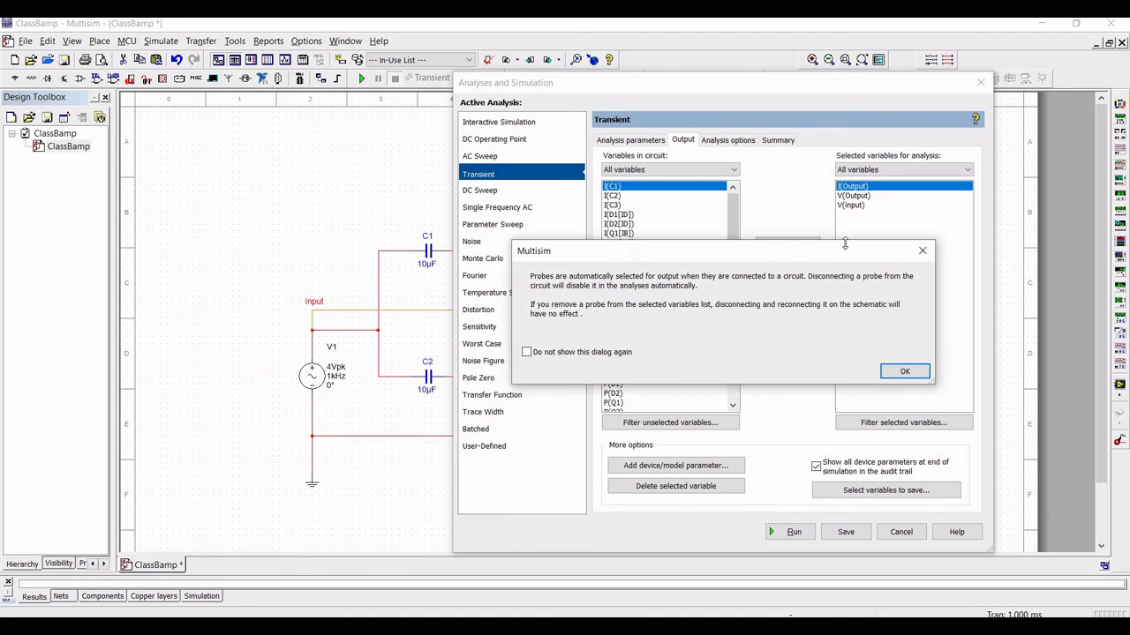
click(907, 371)
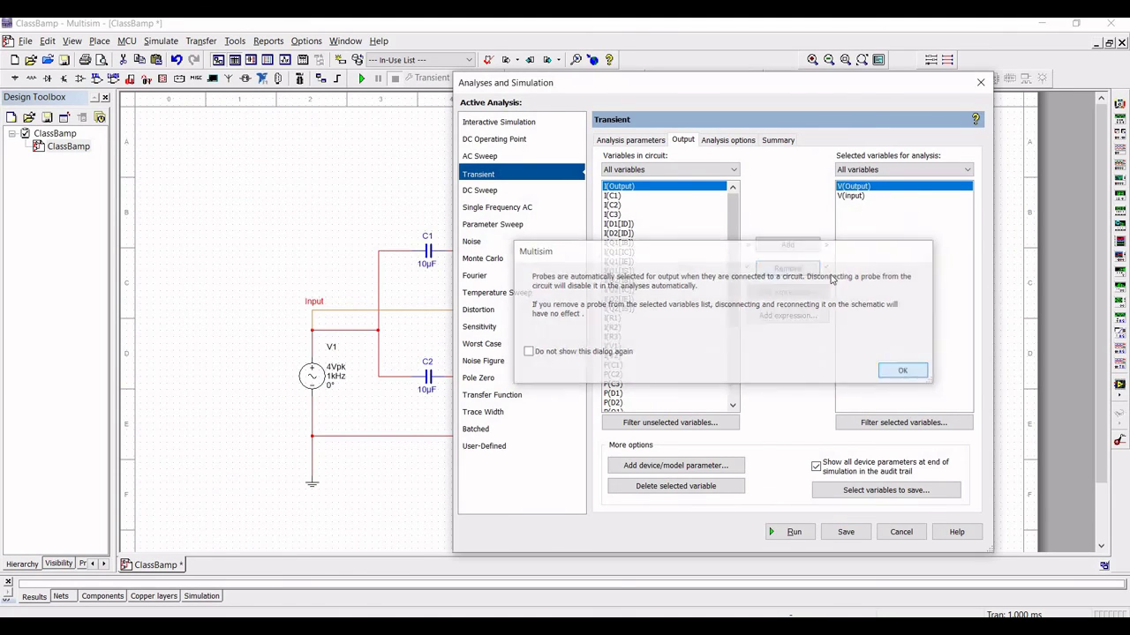
click(797, 533)
click(795, 533)
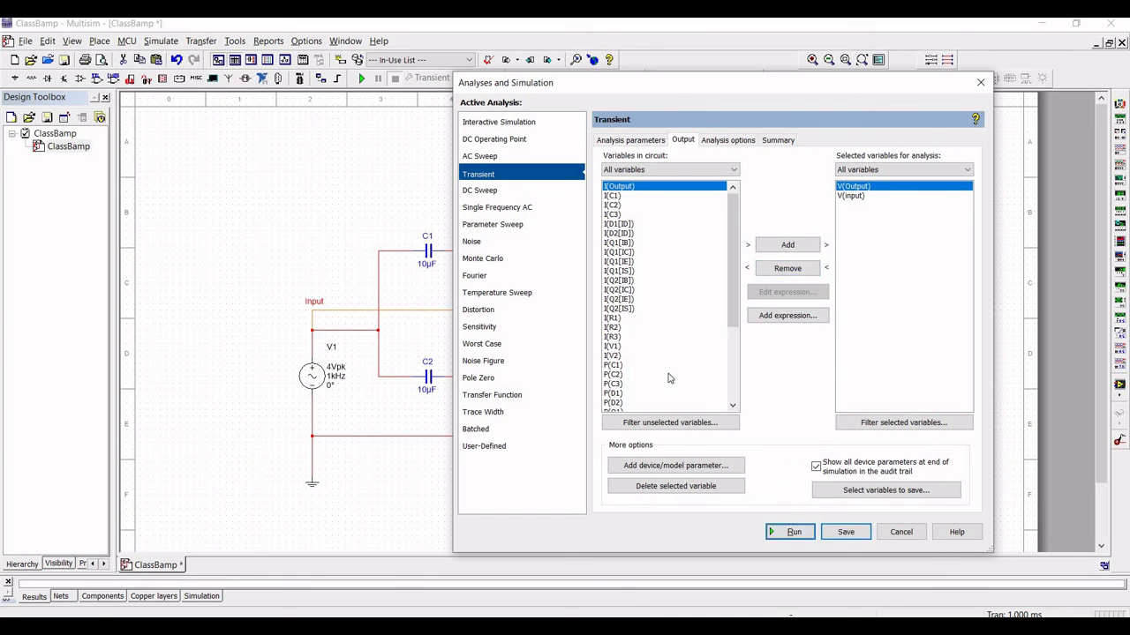